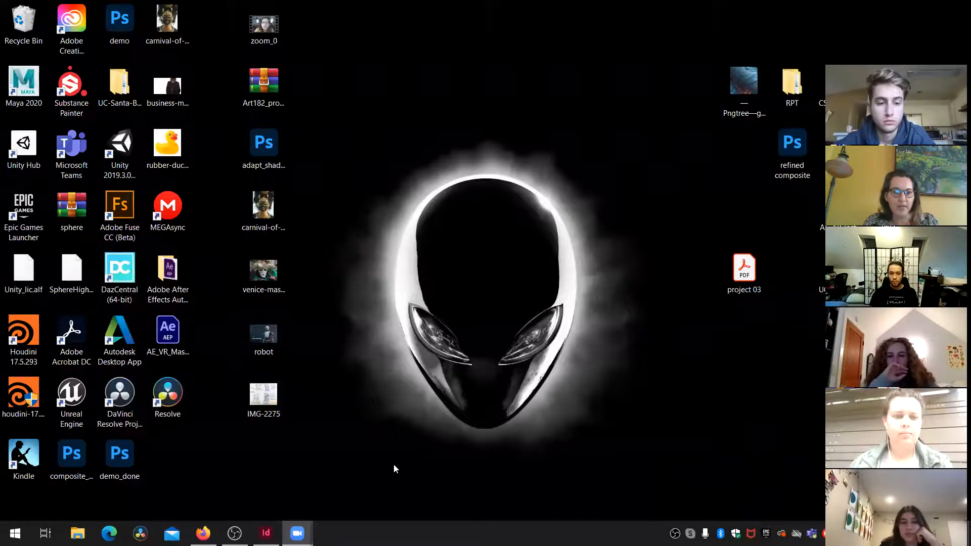
Switch to InDesign and delete the two small button graphics at the cover page's upper-right and lower-right corners.
click(266, 533)
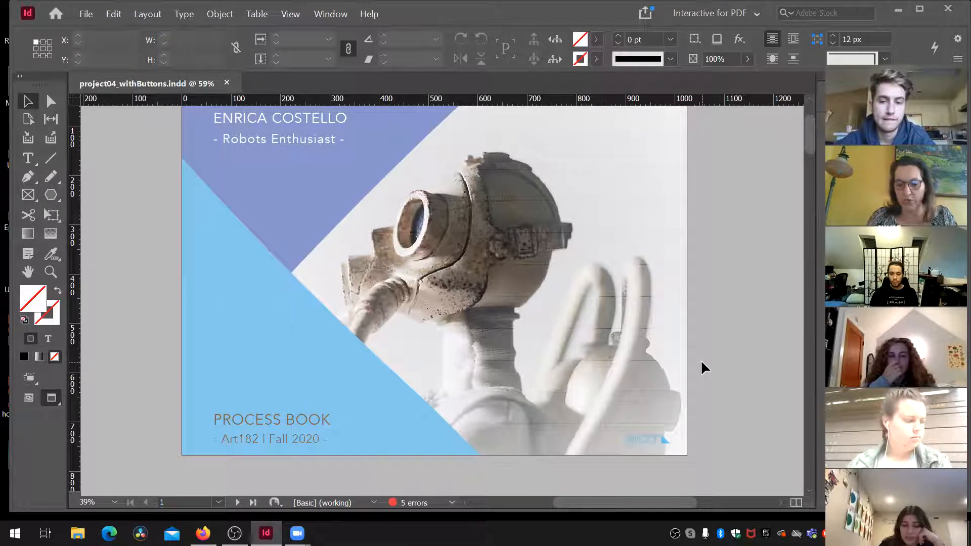
key(ctrl+minus)
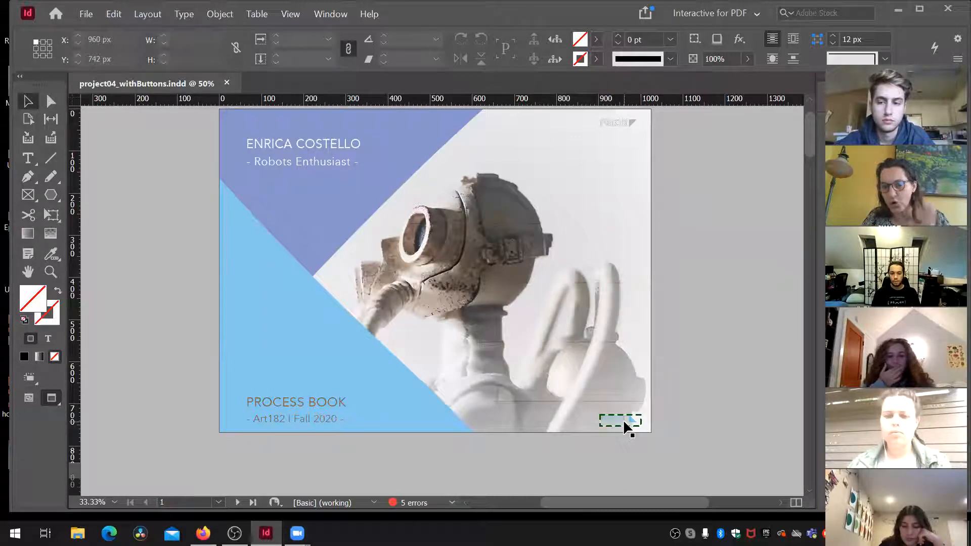
click(619, 120)
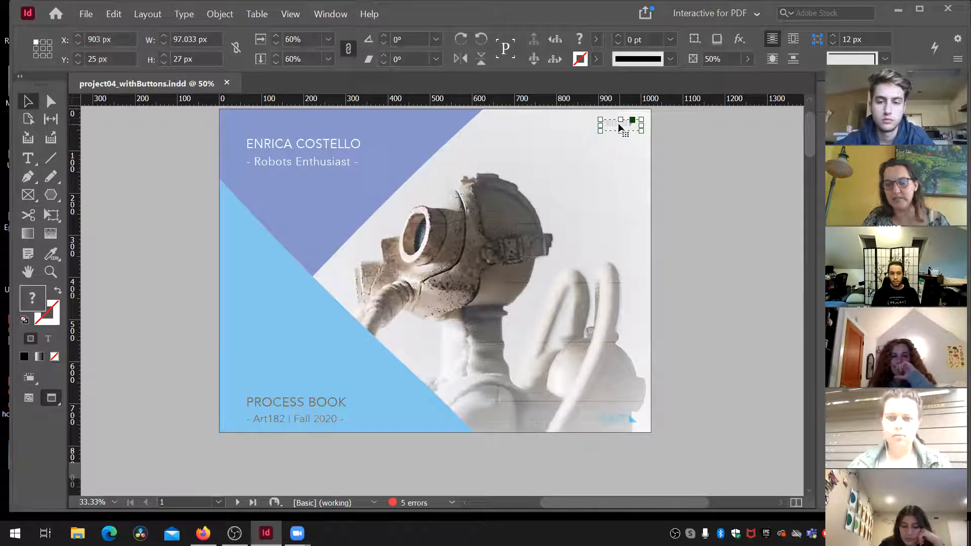
key(Delete)
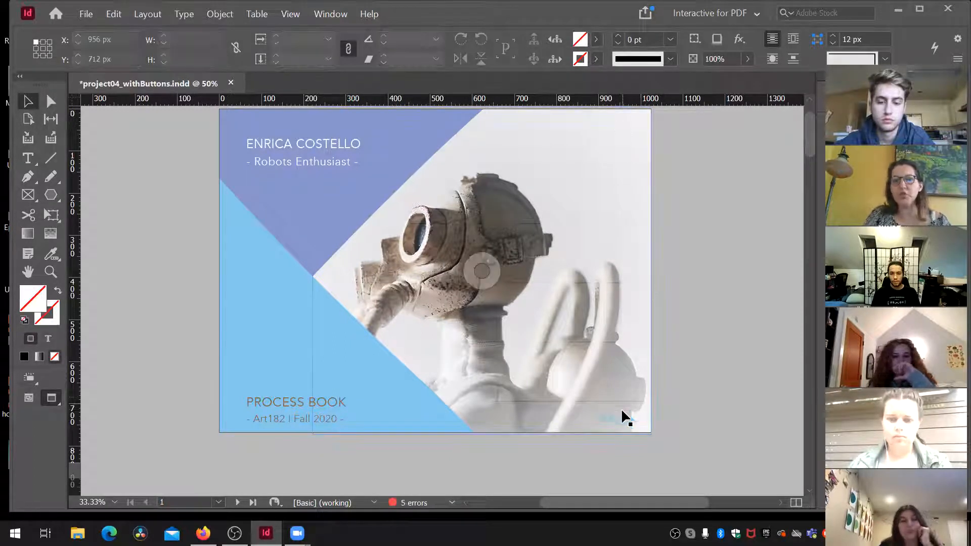
click(621, 418)
key(Delete)
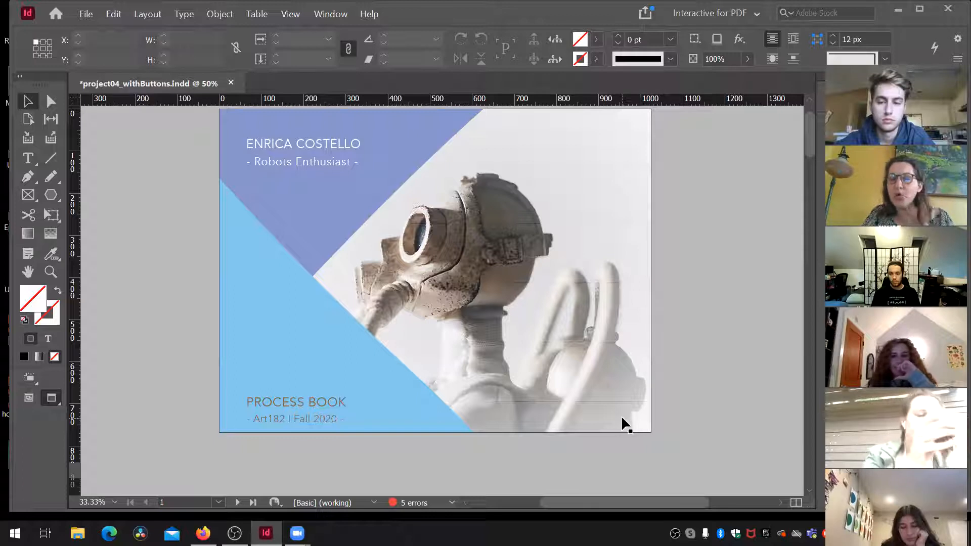
Lock every layer from Layer 3 down to Layer 1, leaving only the buttons layer editable.
click(28, 167)
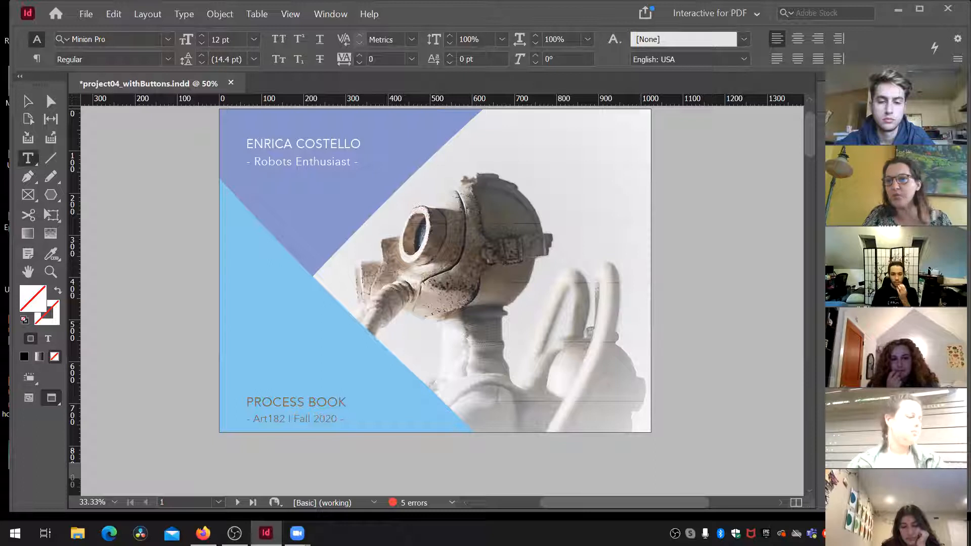
key(F7)
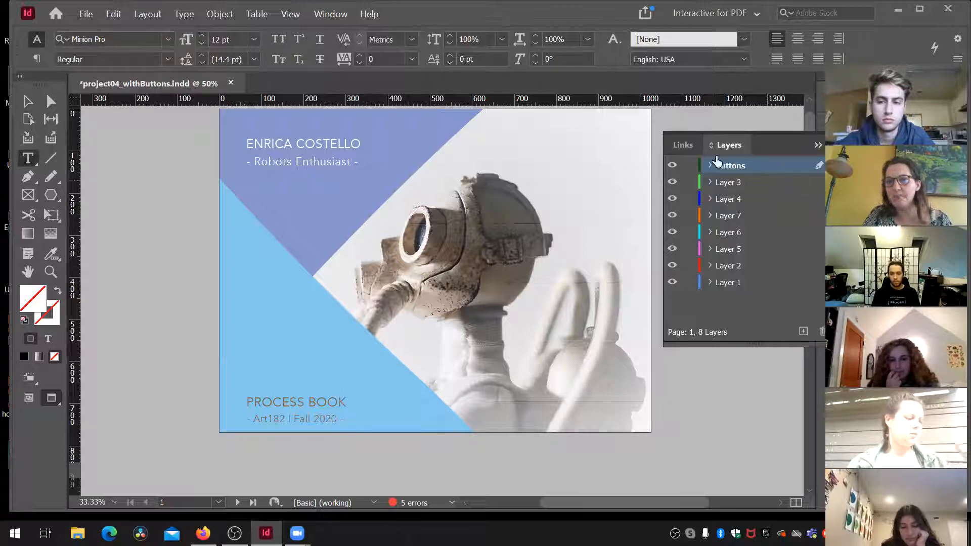
drag(687, 183, 686, 311)
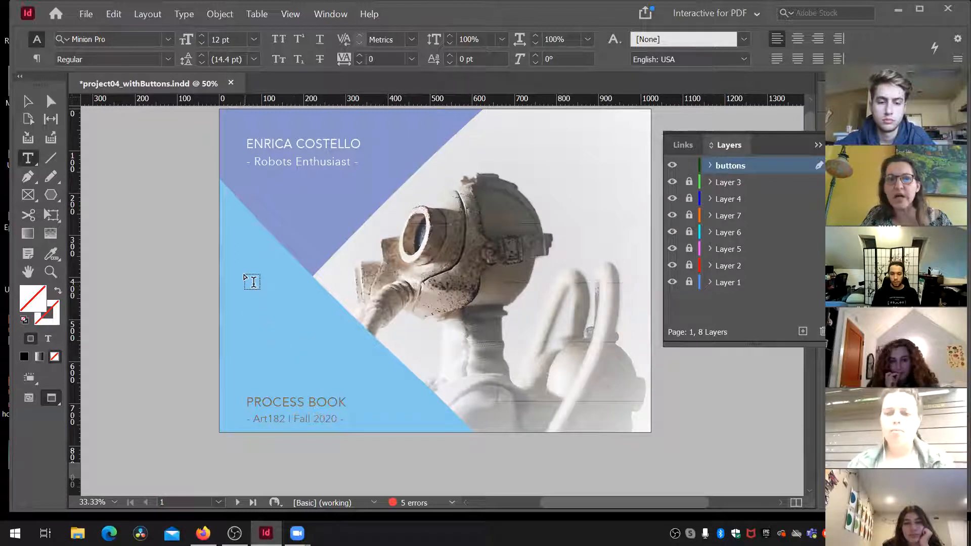
Add the text "ABOUT ART182" in a frame on the cover's light blue triangle and set it in Avenir LT Std 85 Heavy.
drag(243, 272, 301, 292)
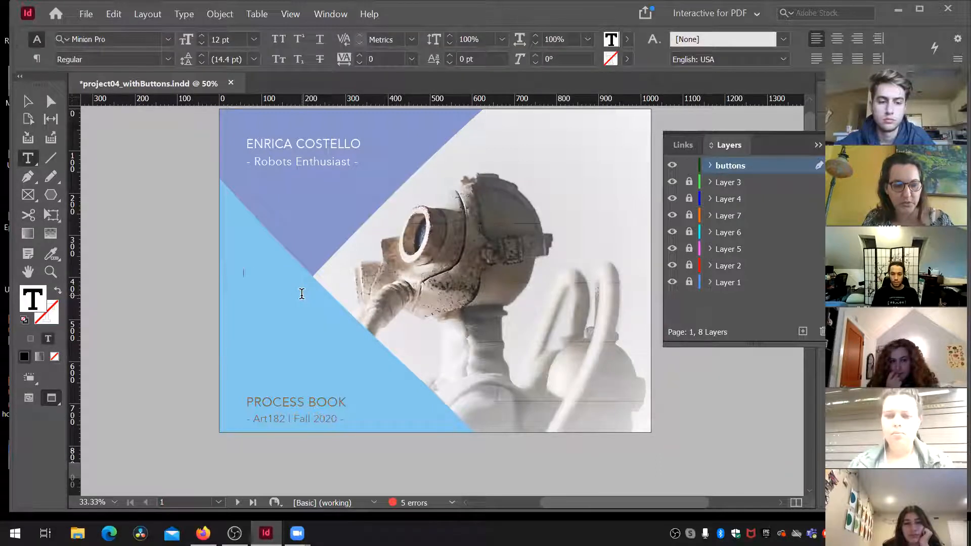
text(Go to page)
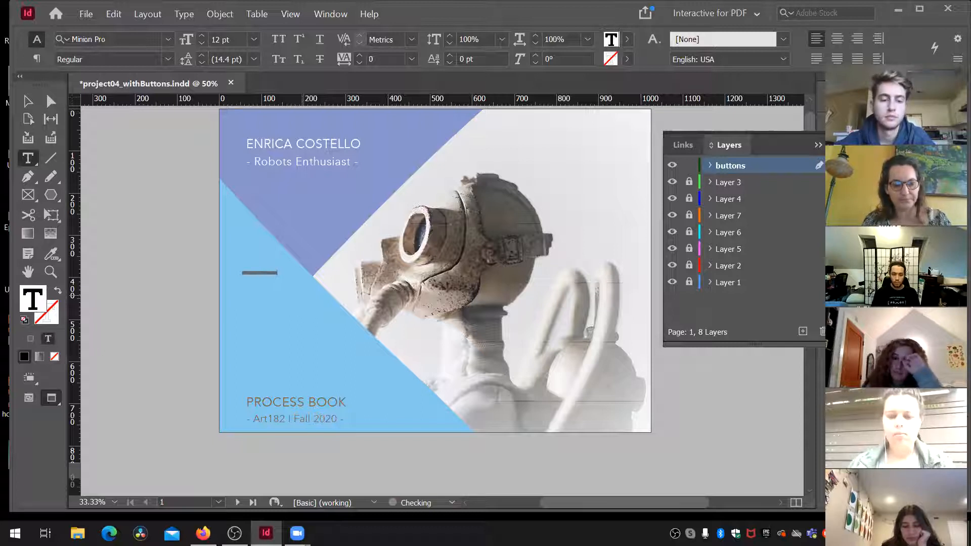
key(ctrl+a)
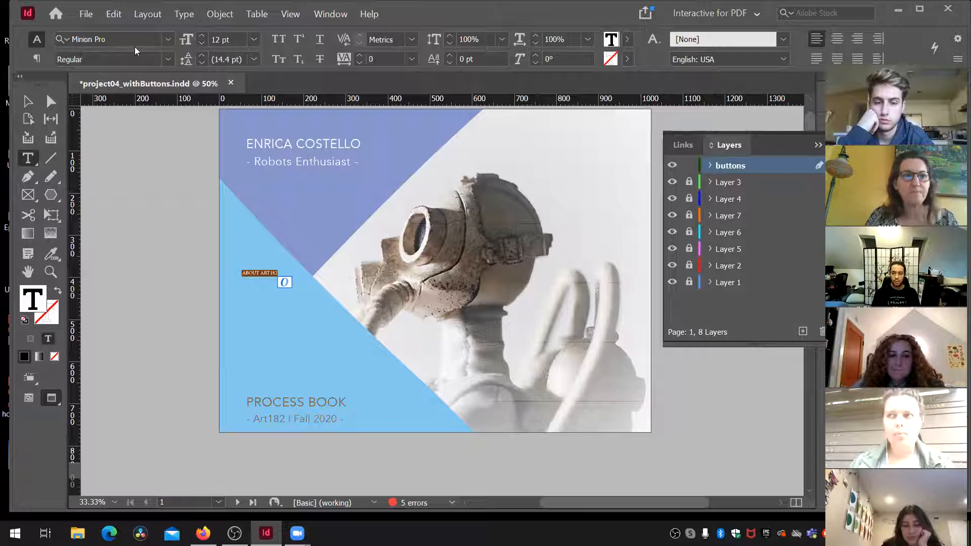
click(110, 38)
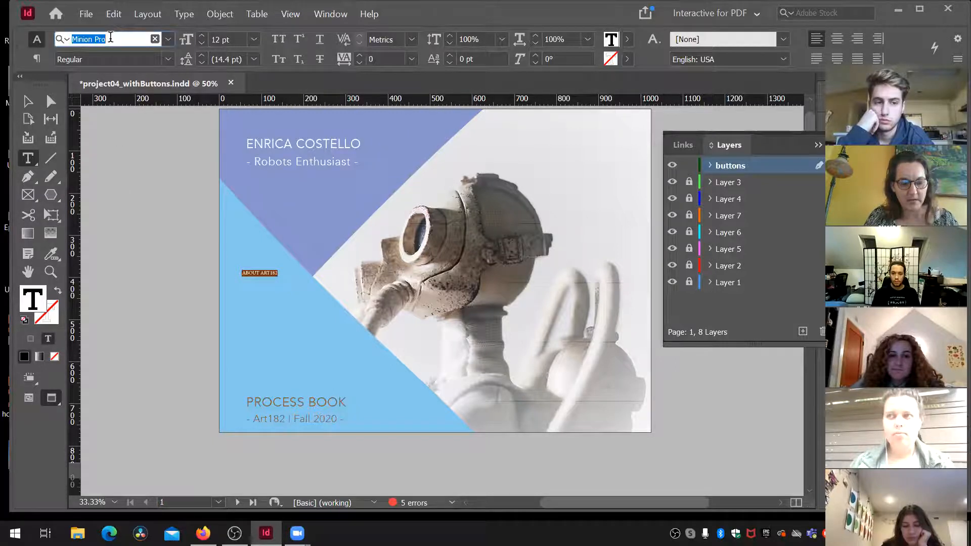
text(aVE)
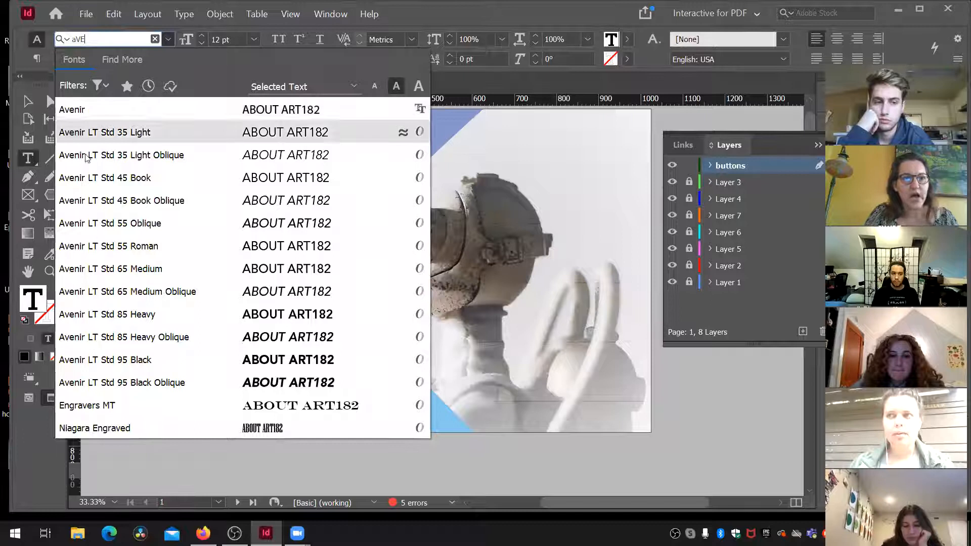
click(139, 313)
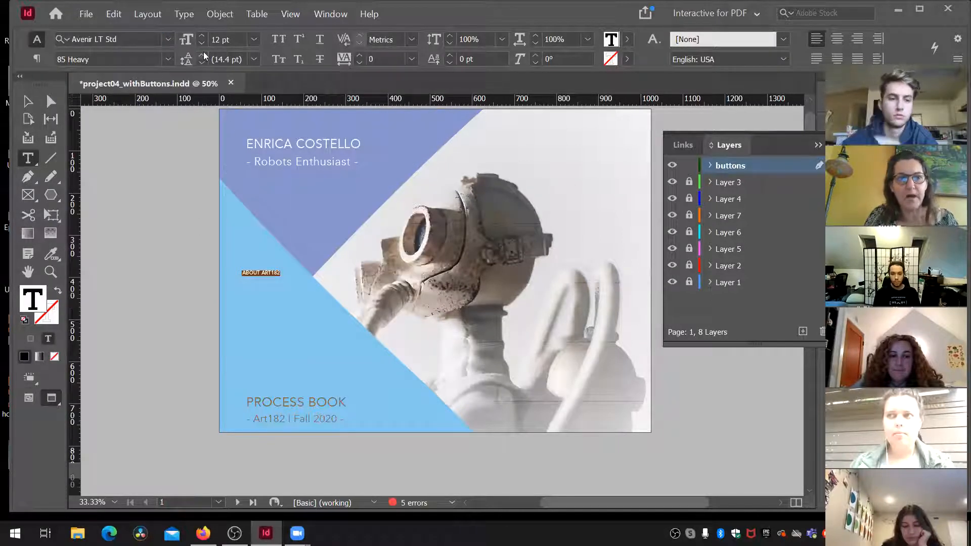
Set the ABOUT ART182 text to 16 pt with a tracking of 25.
click(201, 36)
click(201, 37)
click(202, 37)
click(201, 36)
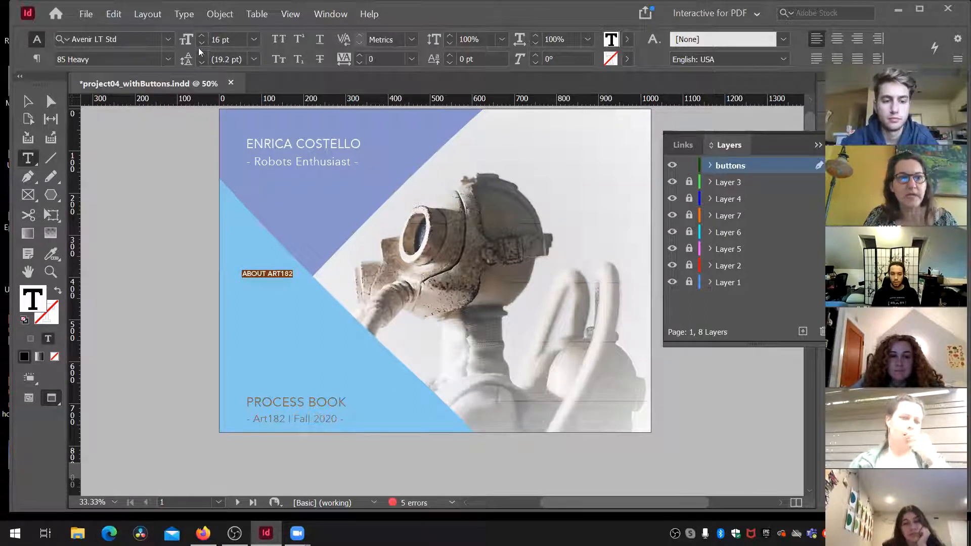
click(411, 60)
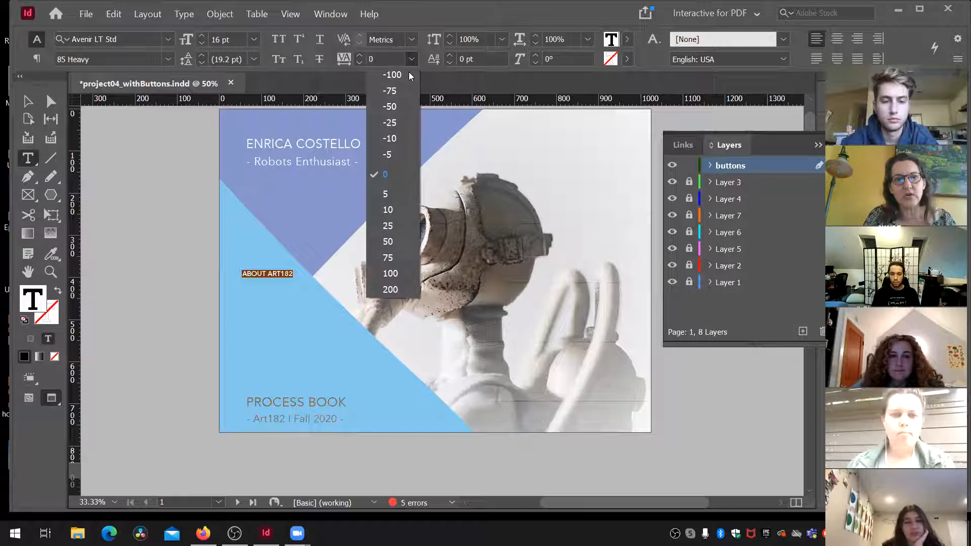
click(399, 219)
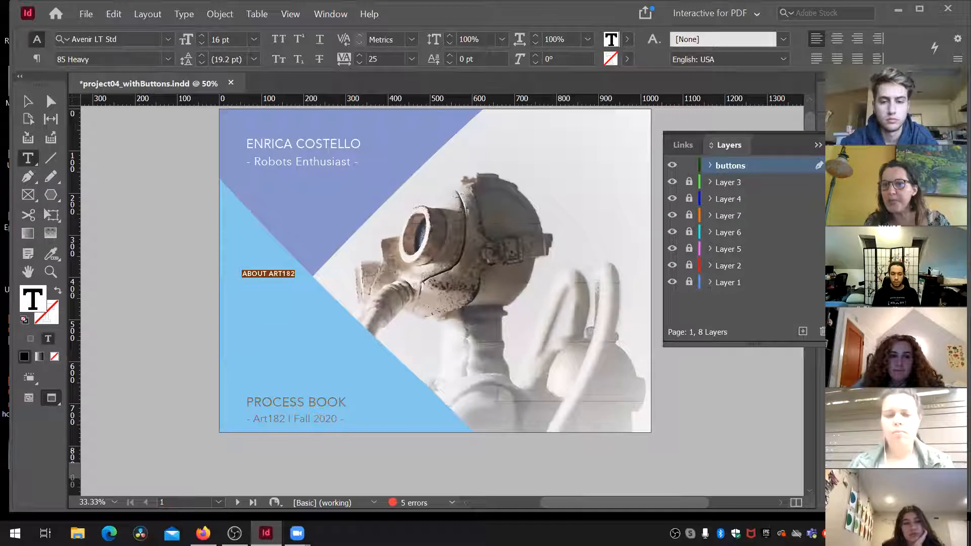
Color the ABOUT ART182 text with the dark brown R=87 G=78 B=66 swatch from the Colorful_Theme group.
click(840, 274)
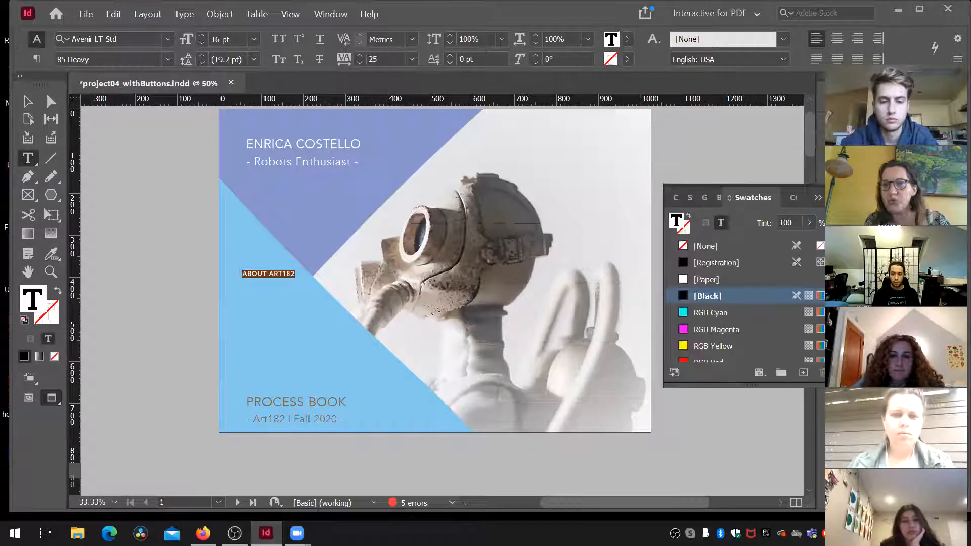
scroll(743, 303, down, 5)
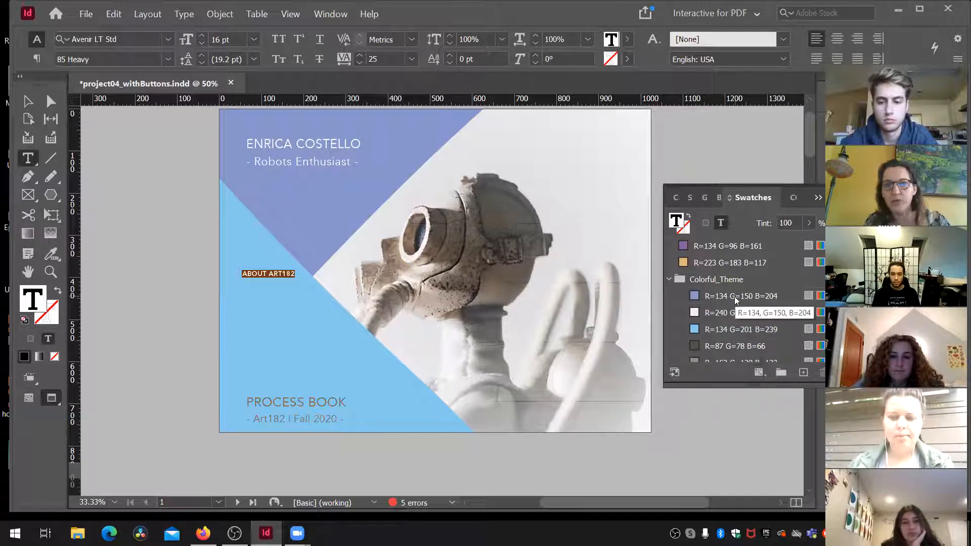
click(685, 264)
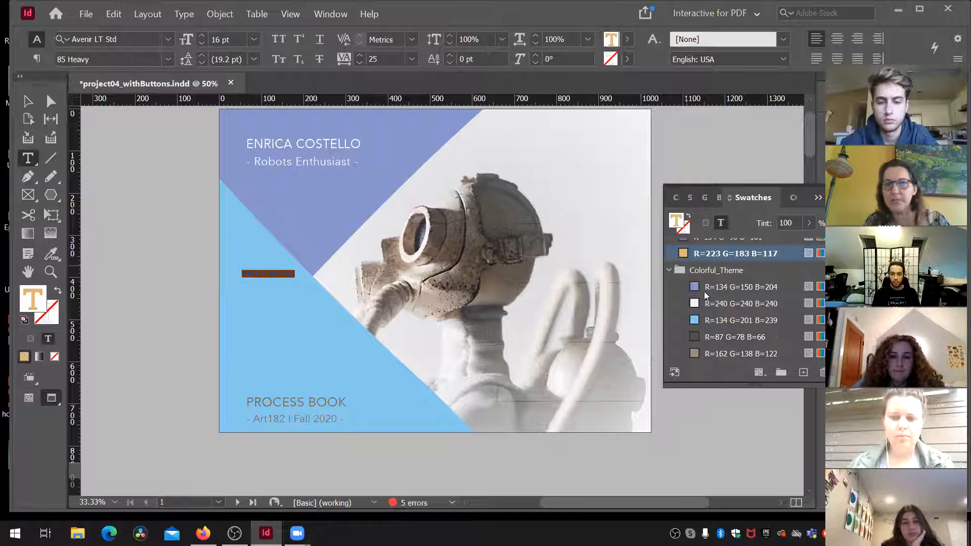
click(698, 337)
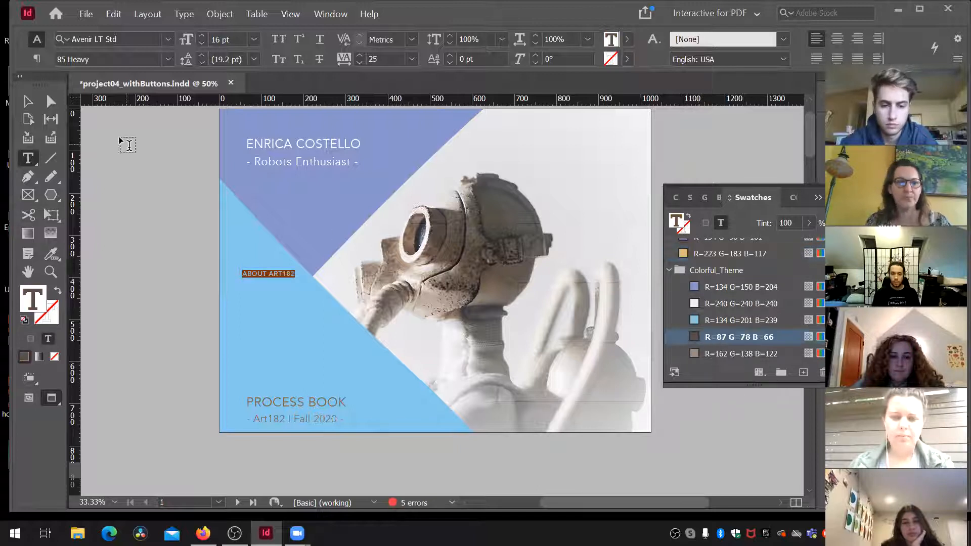
Resize the ABOUT ART182 text frame to about 152 by 24 px so it fits closely around the text.
click(29, 102)
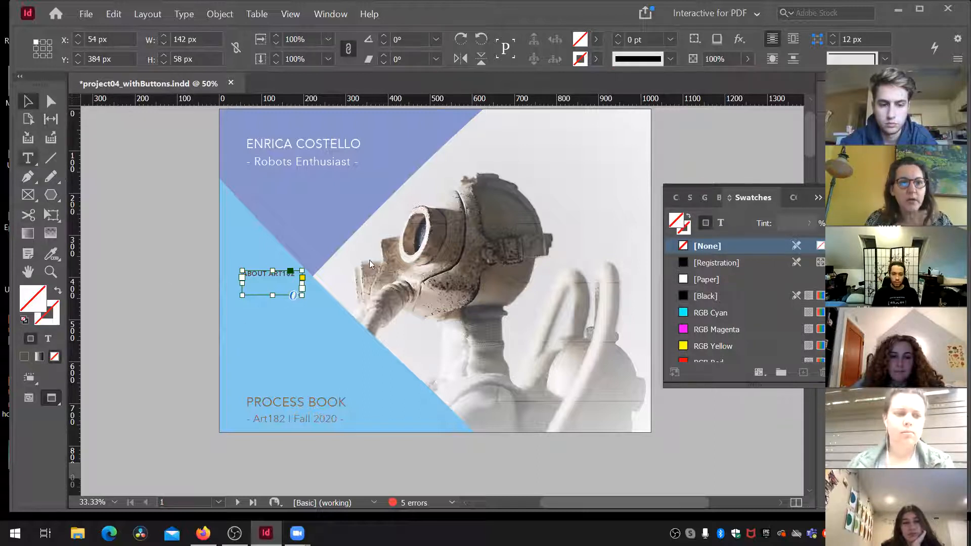
double_click(282, 273)
double_click(284, 274)
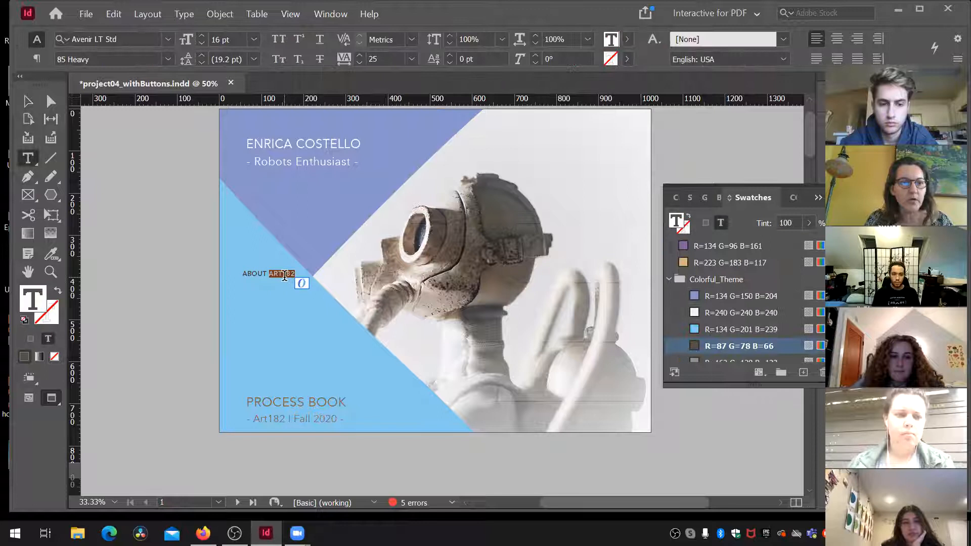
click(30, 103)
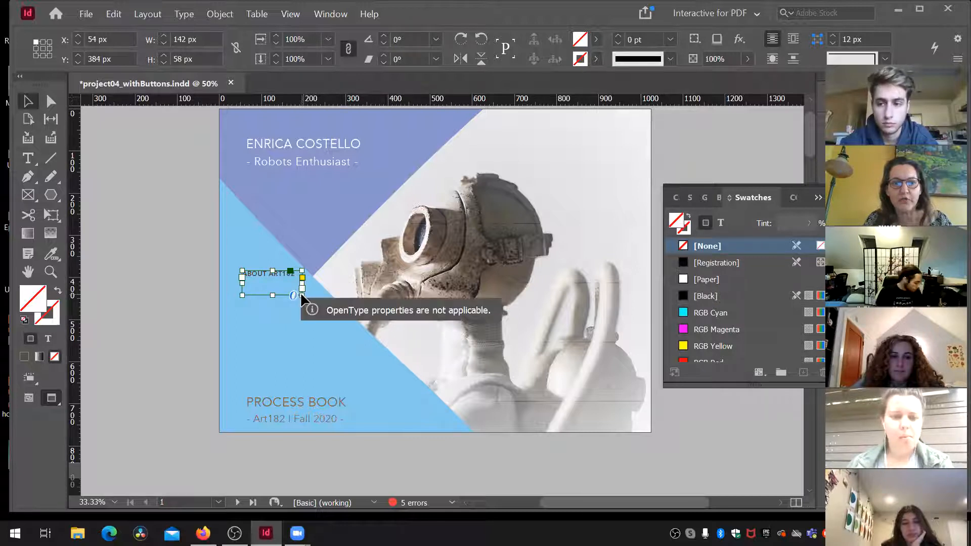
drag(242, 298, 236, 279)
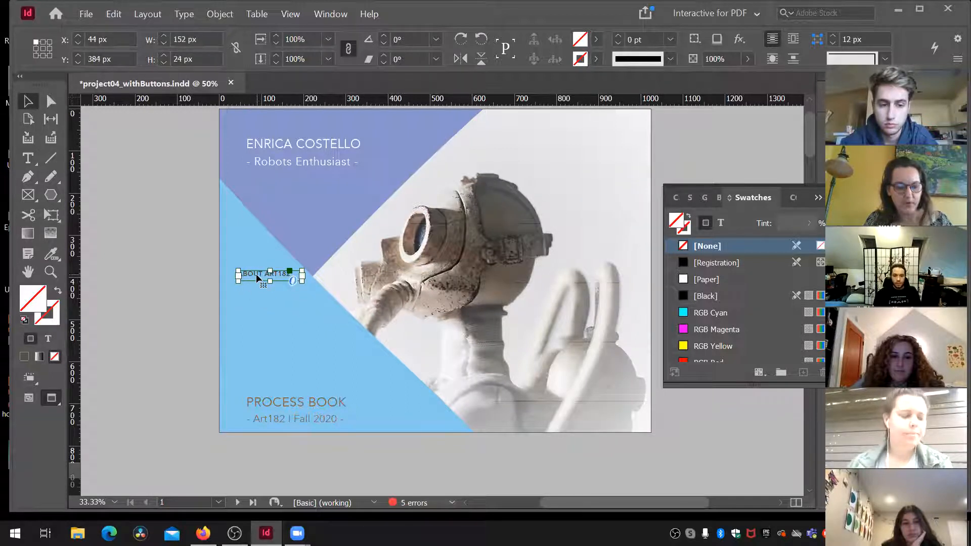
Duplicate the ABOUT ART182 frame directly below the original, at about Y 416 px, and replace the copy's text with "Table of Content".
drag(257, 278, 258, 293)
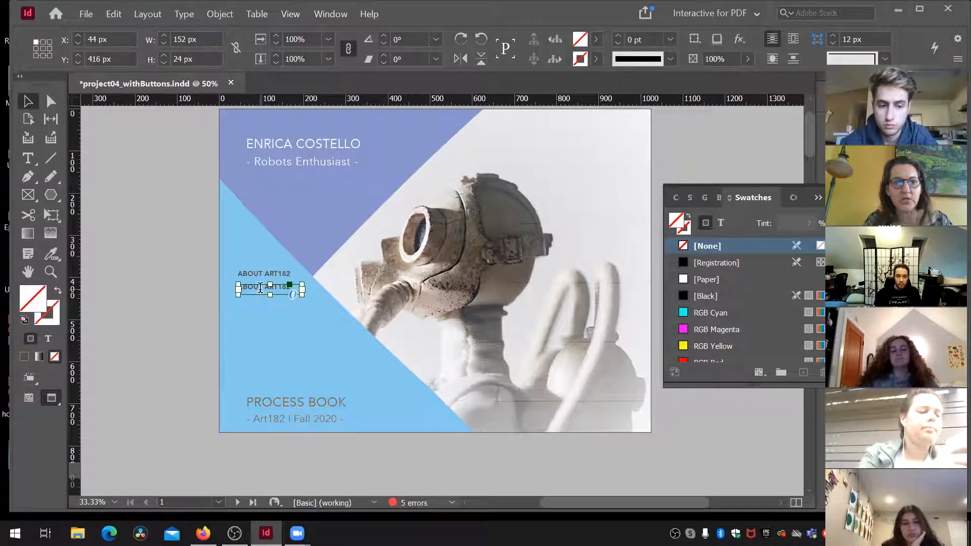
triple_click(260, 287)
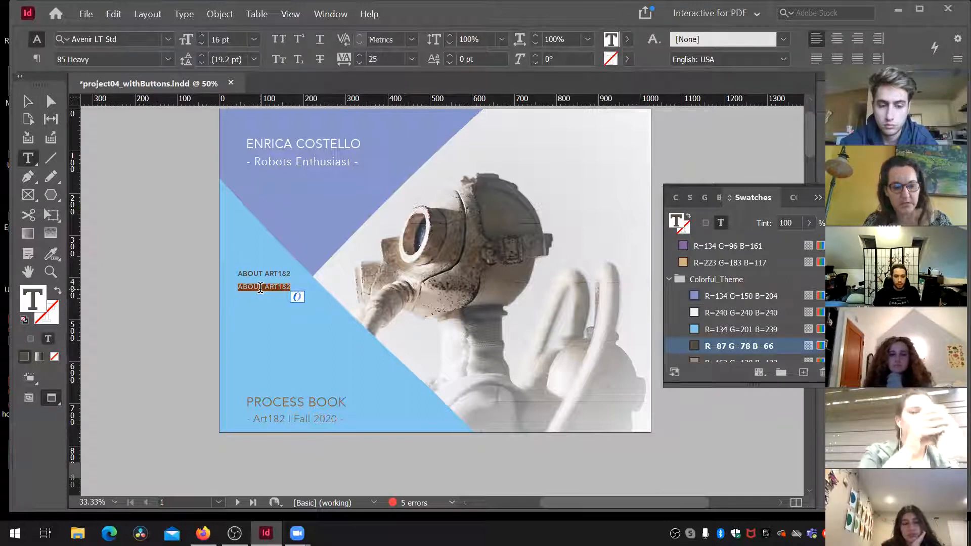
text(Table of Co)
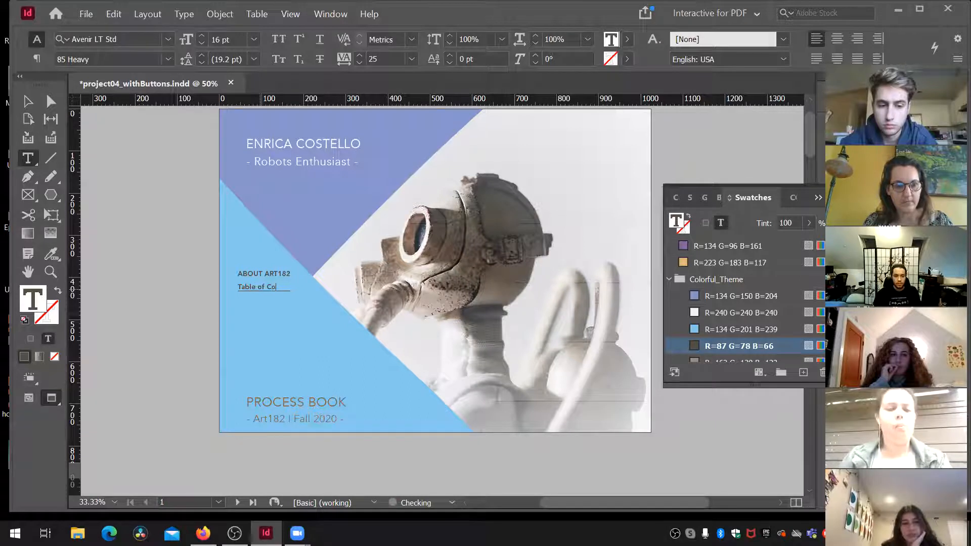
text(n)
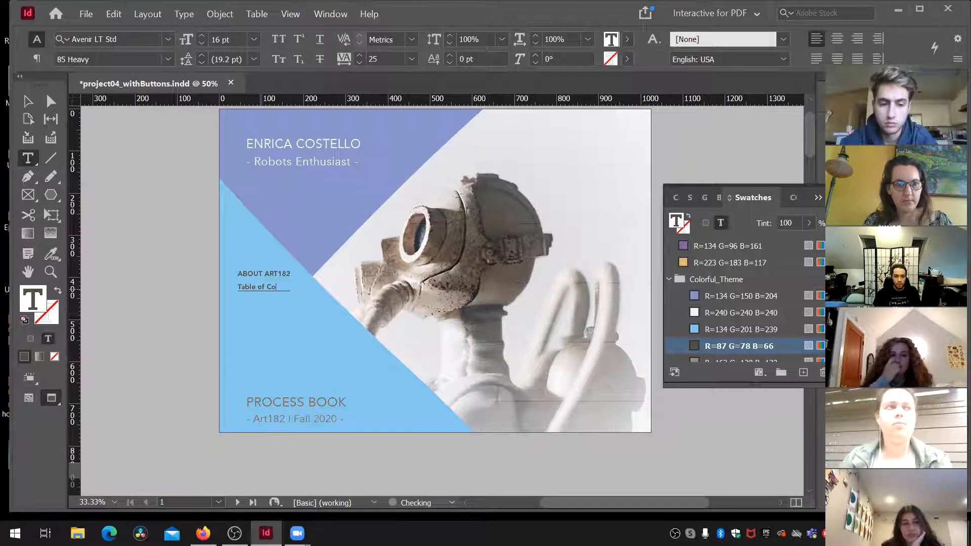
text(tent)
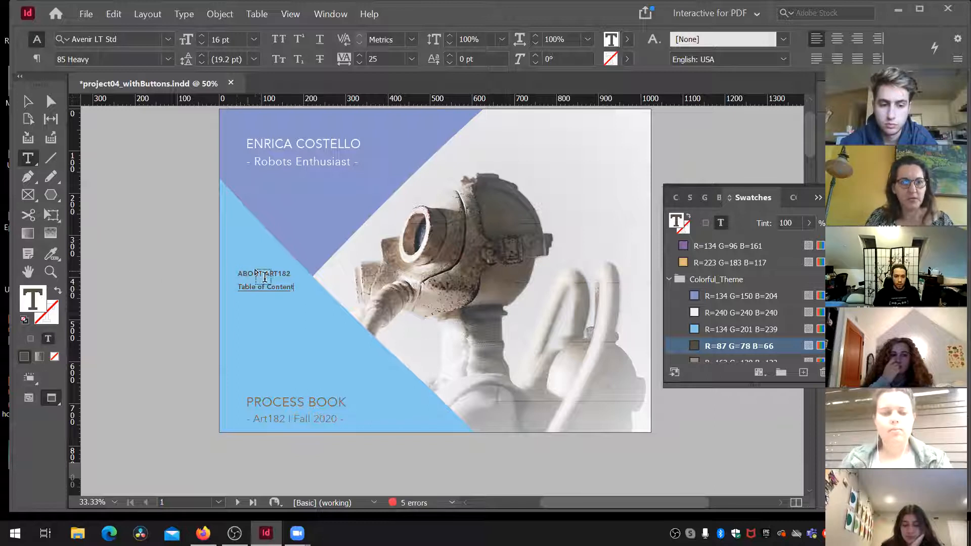
Change the capitalization of the upper text label to read "About Art182".
drag(261, 273, 244, 270)
text(bout)
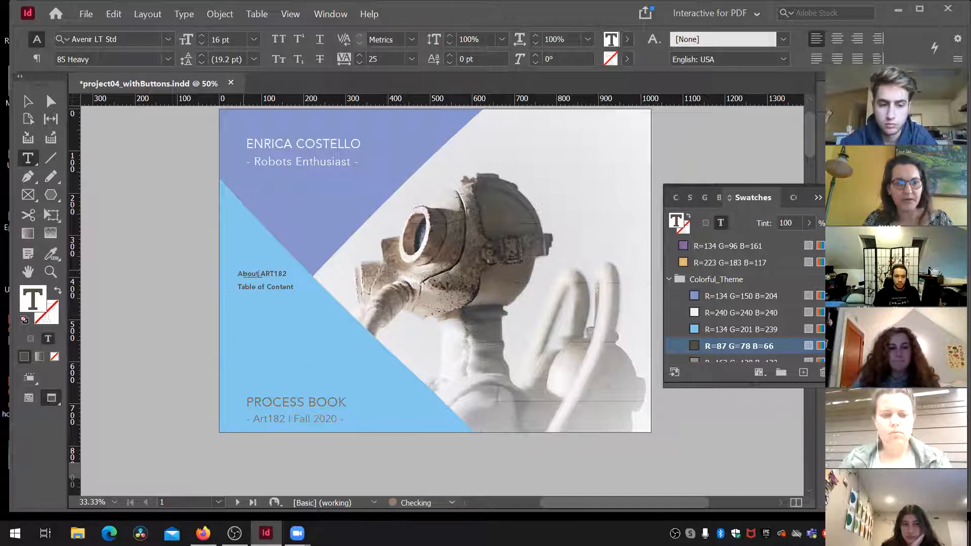
click(275, 272)
key(BackSpace)
key(BackSpace)
text(rt)
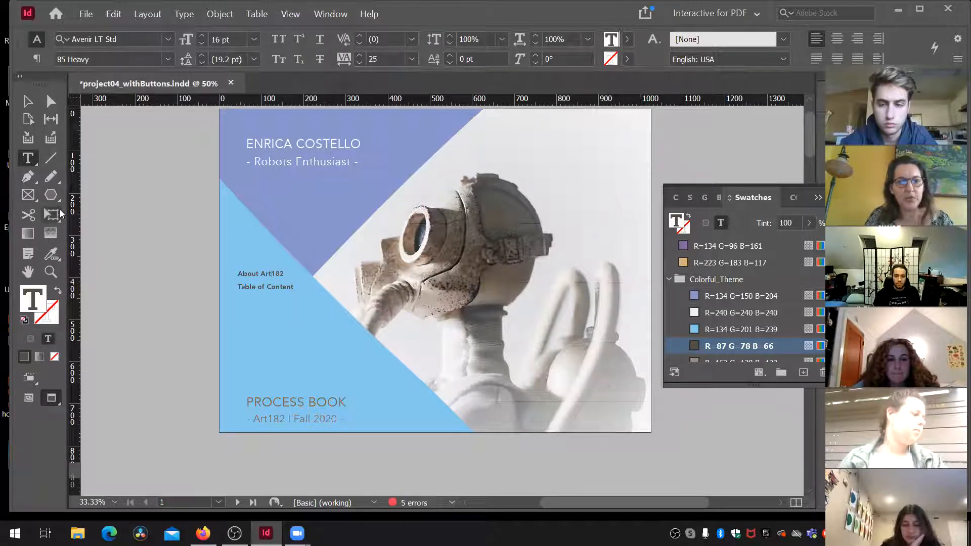
Nudge the Table of Content text frame down 10 px to widen its gap from the label above.
click(28, 101)
click(253, 286)
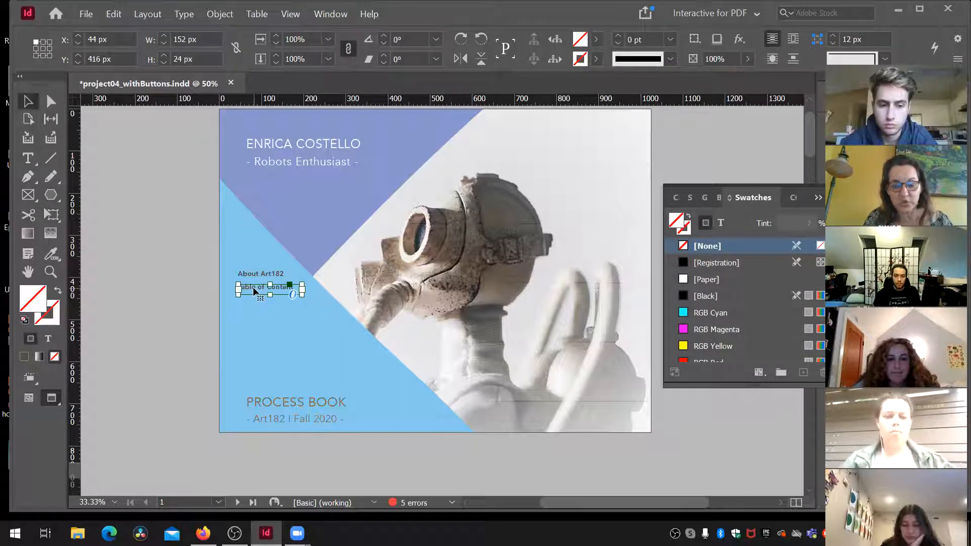
key(shift+Down)
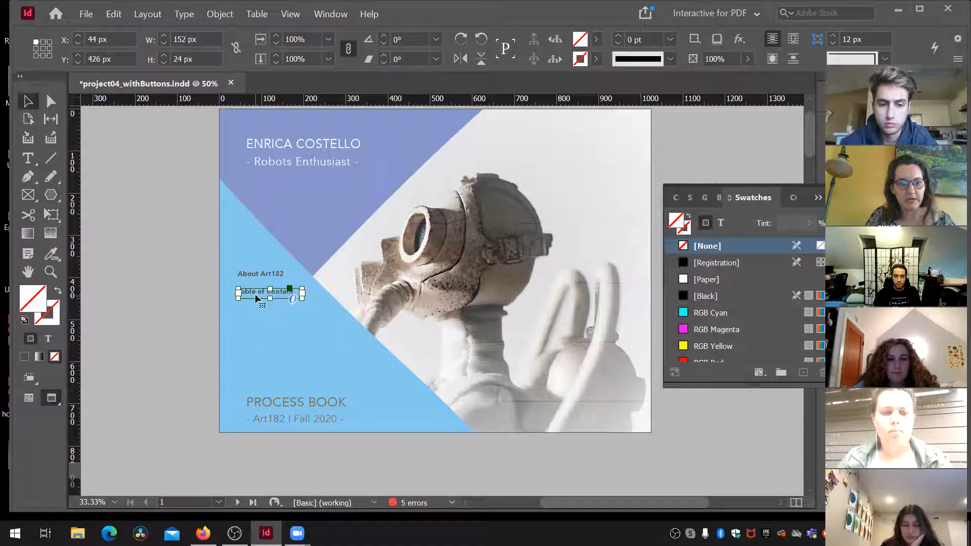
scroll(255, 295, up, 5)
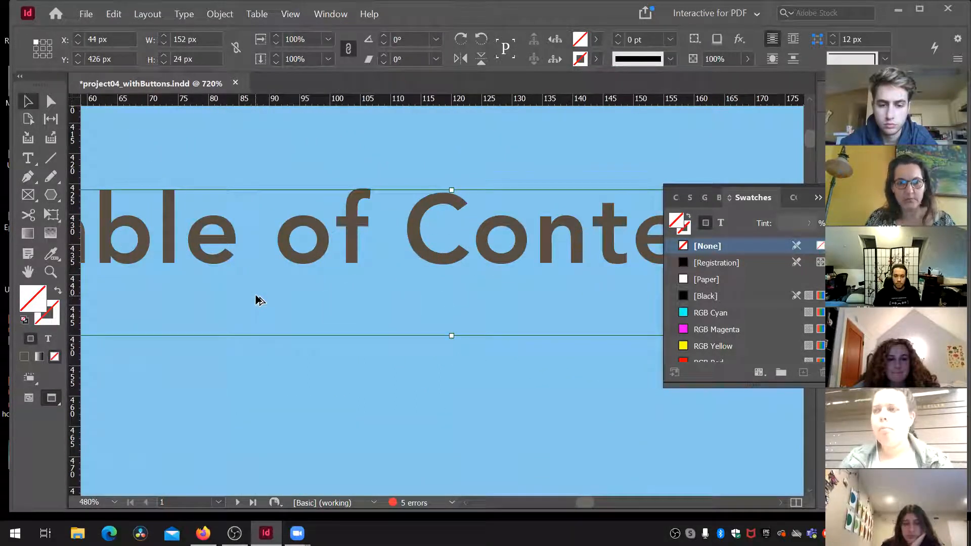
Duplicate the Table of Content text frame directly below it at about Y 464 px and replace the copy's text with "Lectures".
scroll(255, 295, down, 5)
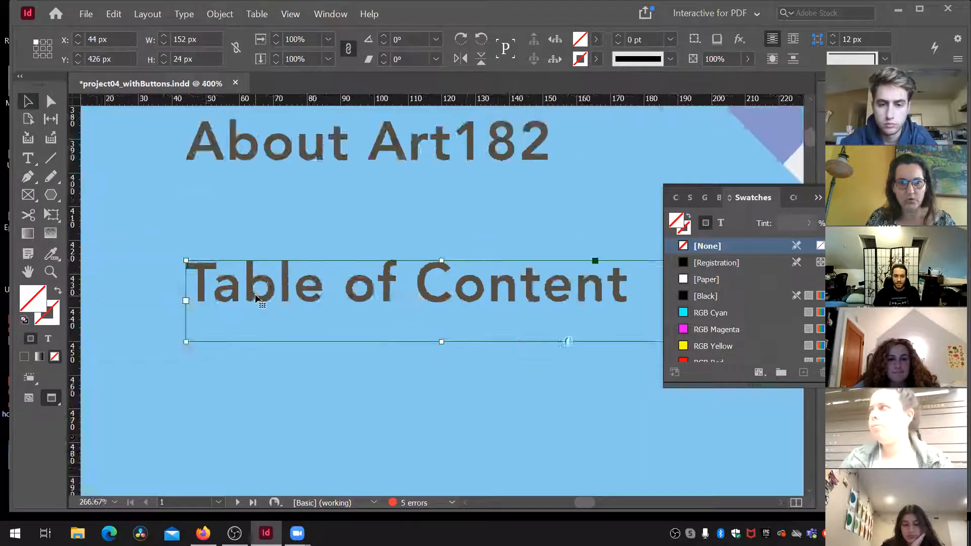
scroll(255, 296, down, 1)
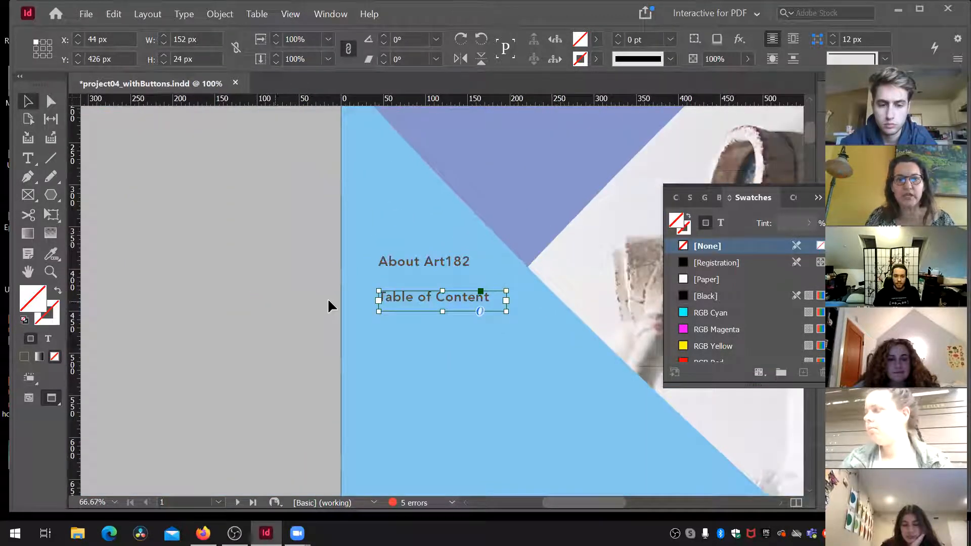
drag(397, 301, 397, 332)
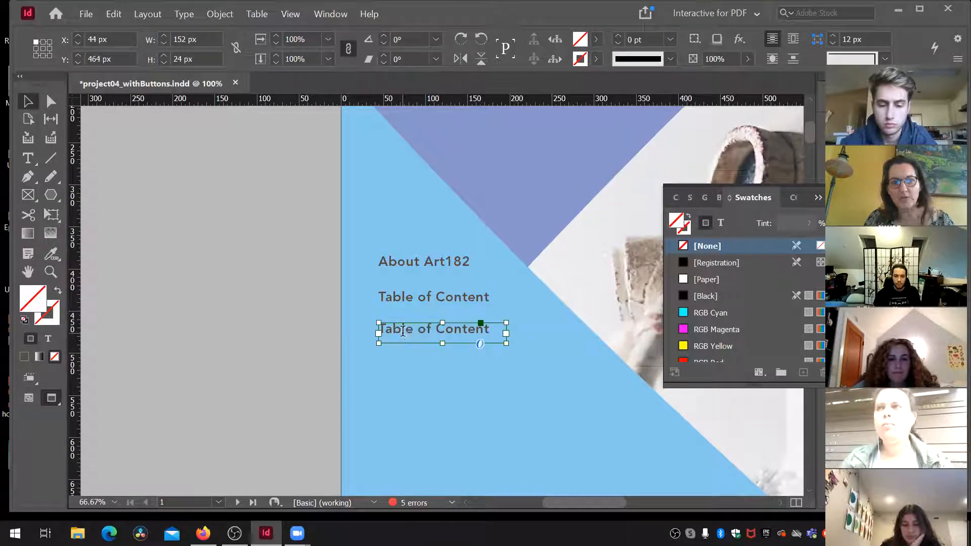
triple_click(403, 332)
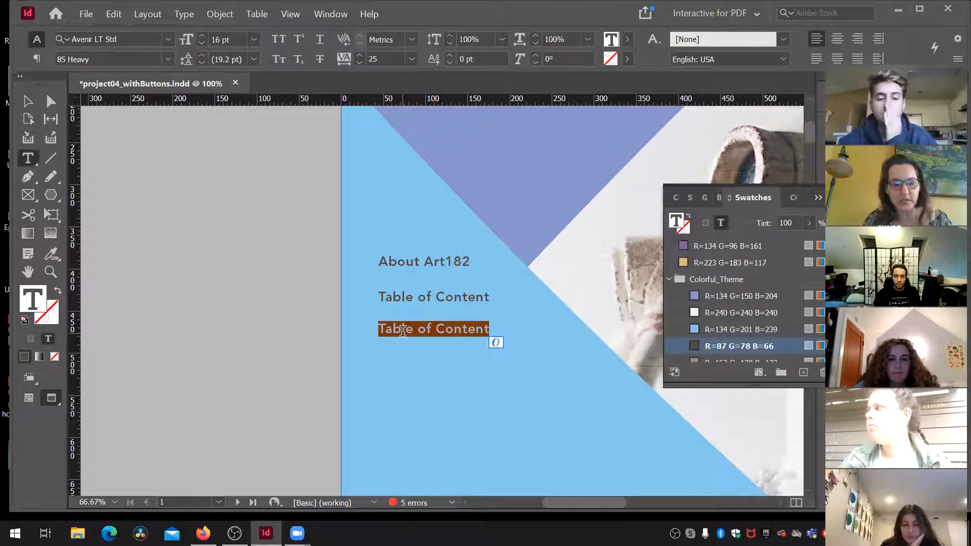
text(Lectures)
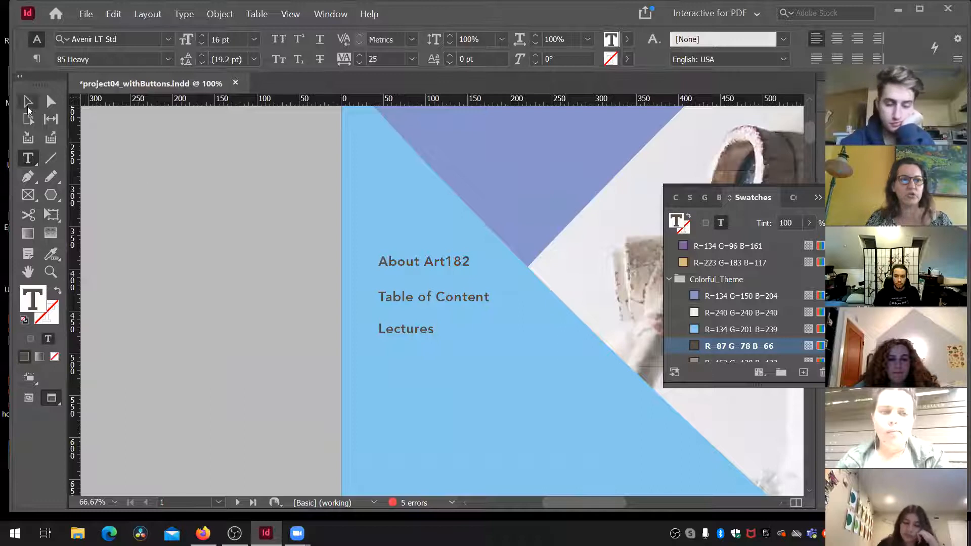
key(Escape)
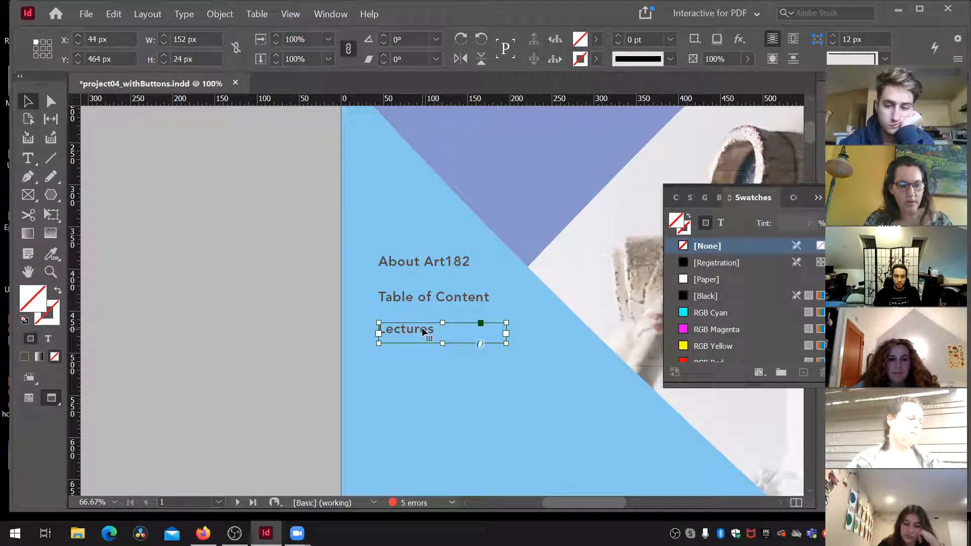
Duplicate the Lectures text frame below it at about Y 502 px and replace the copy's text with "Exercises".
drag(425, 332, 417, 368)
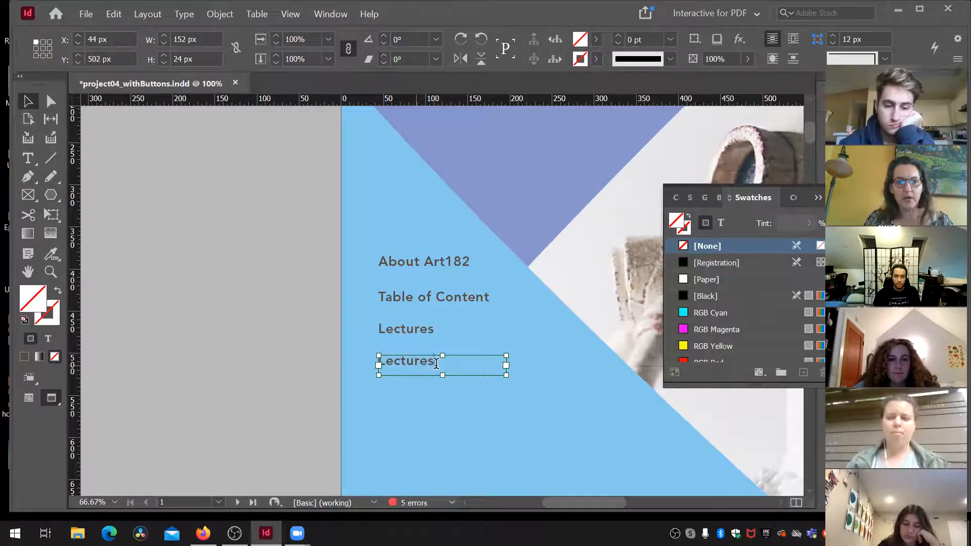
triple_click(436, 364)
text(Exercis)
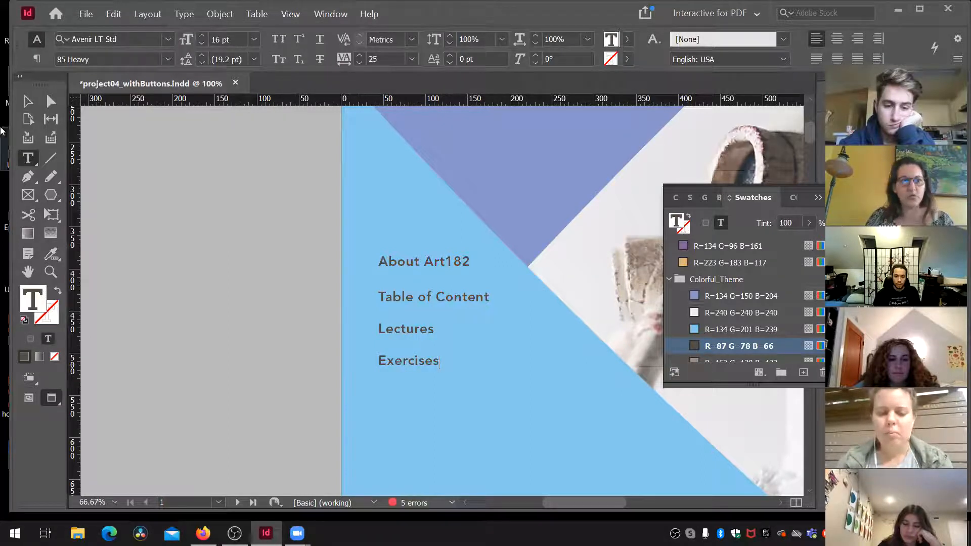
key(Escape)
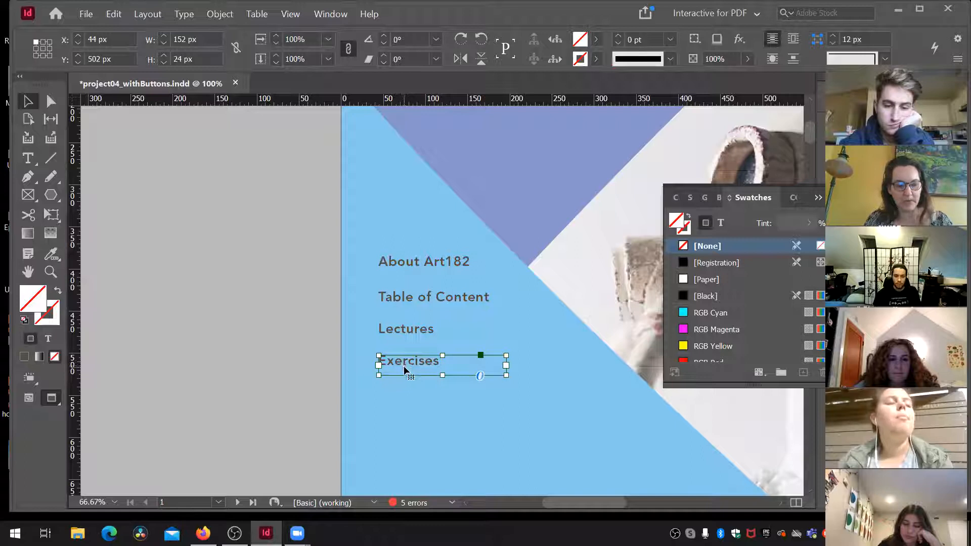
Duplicate the Exercises text frame below it at about Y 544 px and replace the copy's text with "Projects".
drag(405, 372, 405, 403)
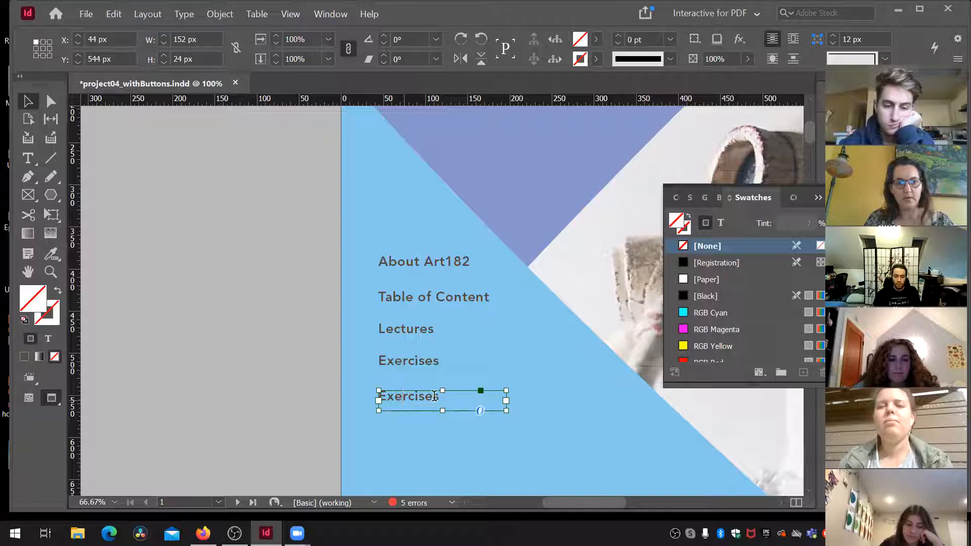
double_click(403, 397)
text(Projects)
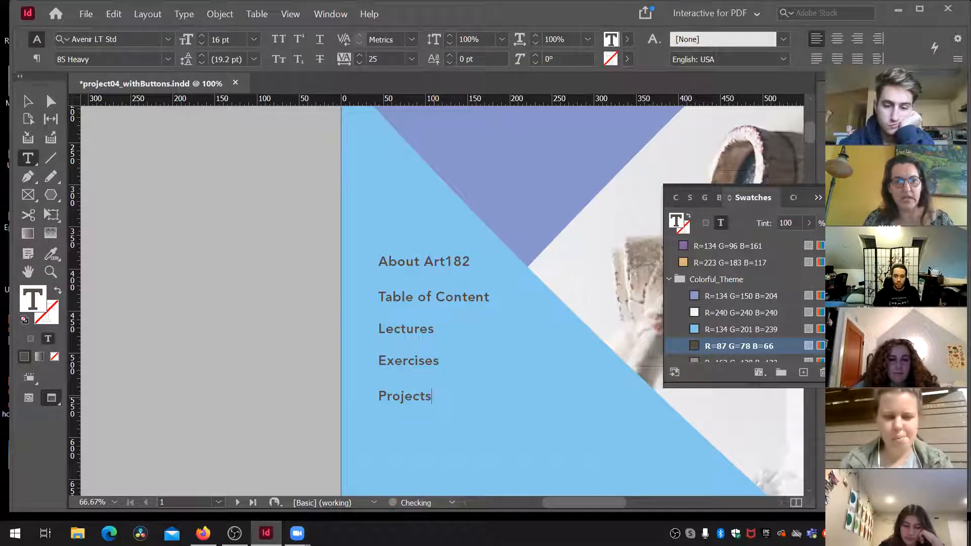
click(25, 105)
Nudge the Projects text frame to Y 532 px, closer to the Exercises label.
key(Down)
key(Down)
key(Down)
key(Down)
key(Down)
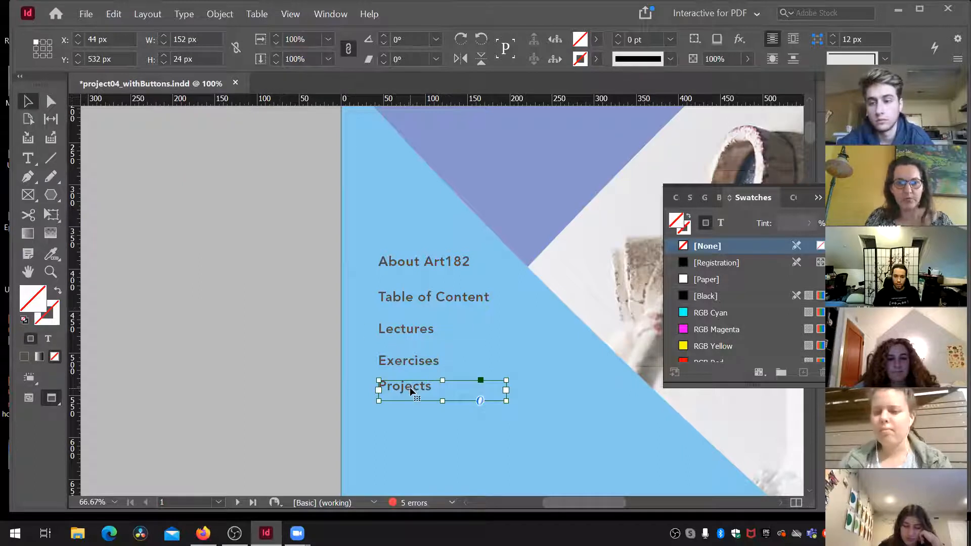
Duplicate the Projects text frame below it at about Y 556 px and replace the copy's text with "About Me".
drag(411, 391, 412, 415)
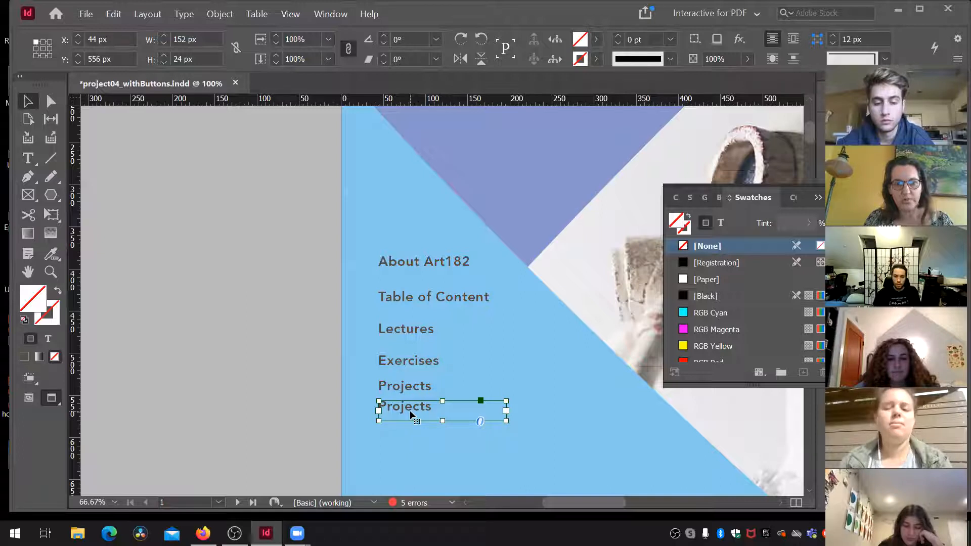
double_click(411, 410)
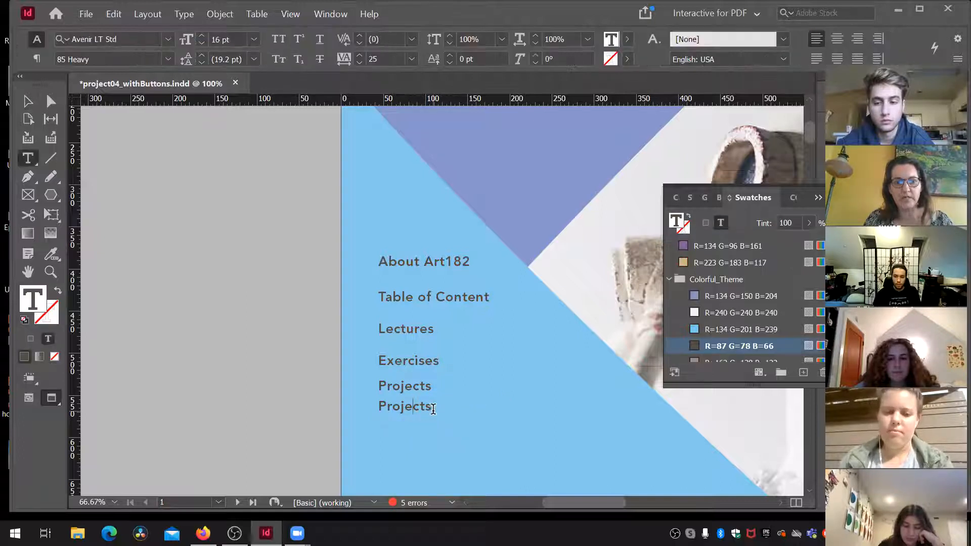
drag(433, 409, 356, 399)
text(About Me)
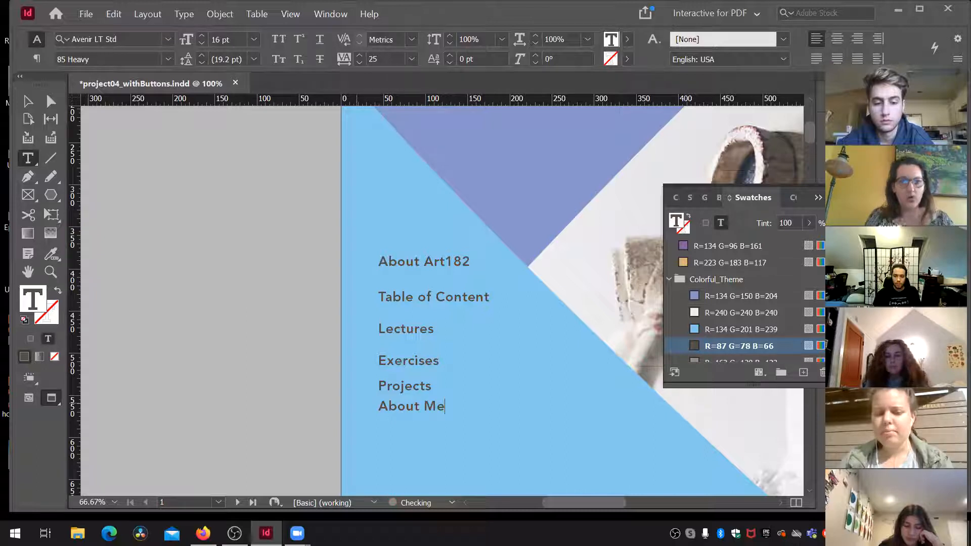
click(27, 105)
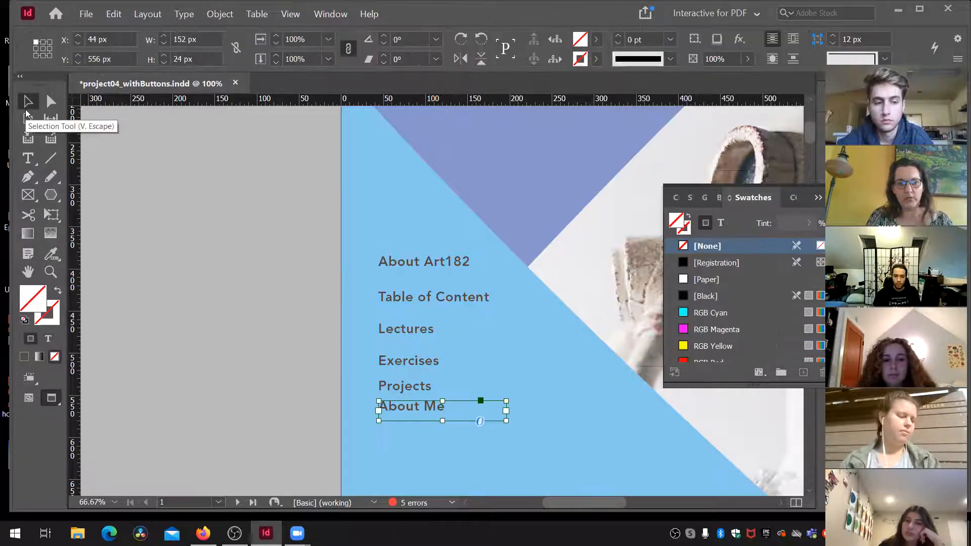
Nudge the About Me text frame down 4 px to Y 560 px.
key(Down)
key(Down)
key(Down)
key(Down)
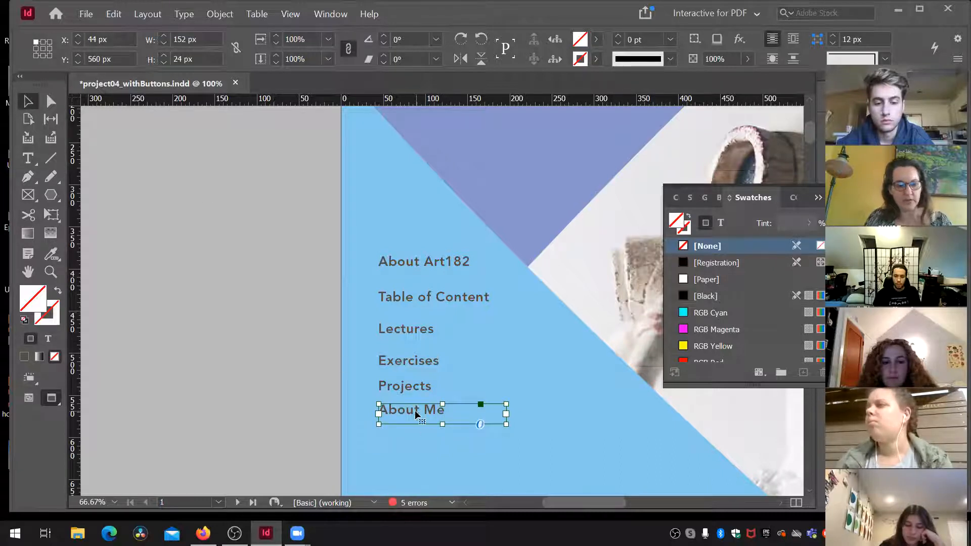
Duplicate the About Me text frame below it at about Y 595 px and replace the copy's text with "Good Bye".
drag(415, 415, 417, 445)
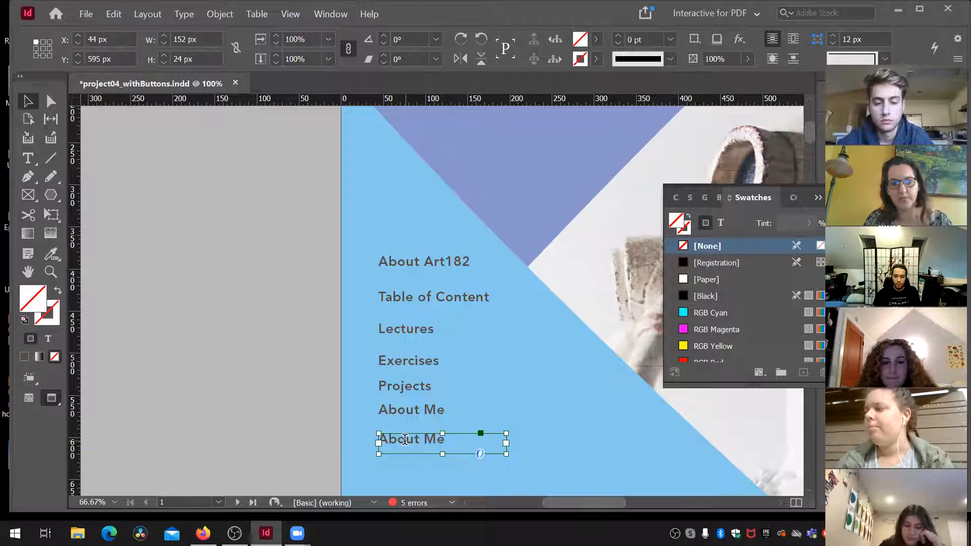
double_click(404, 439)
triple_click(405, 439)
text(Fri)
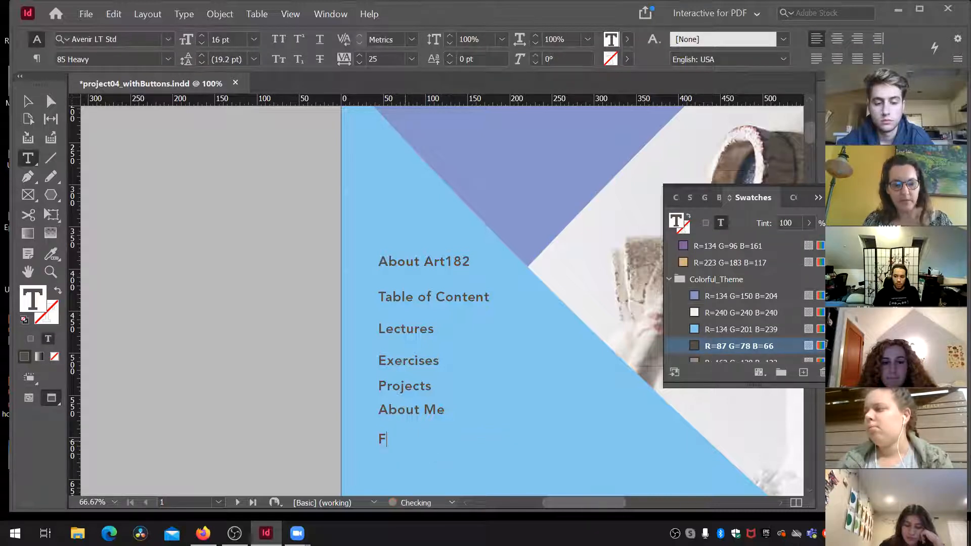
key(BackSpace)
key(BackSpace)
text(ina)
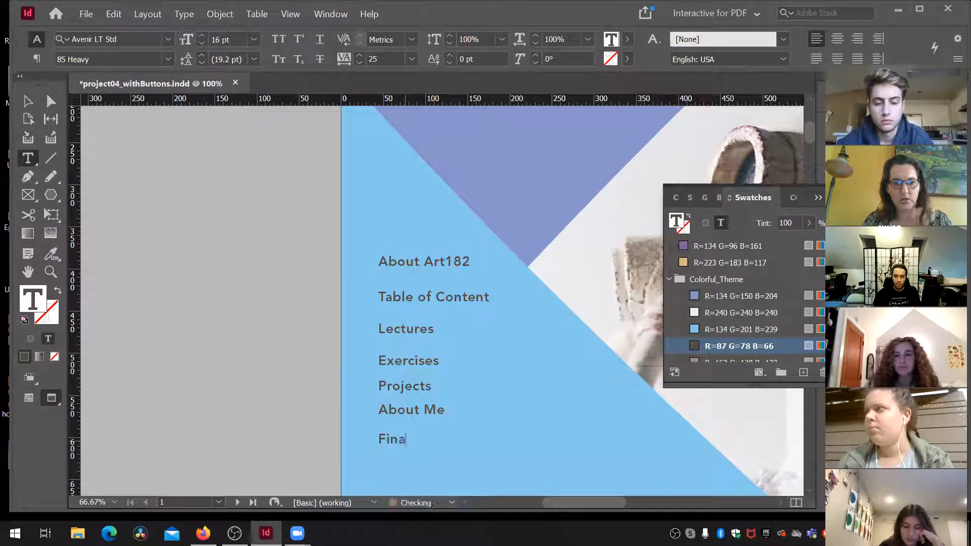
key(BackSpace)
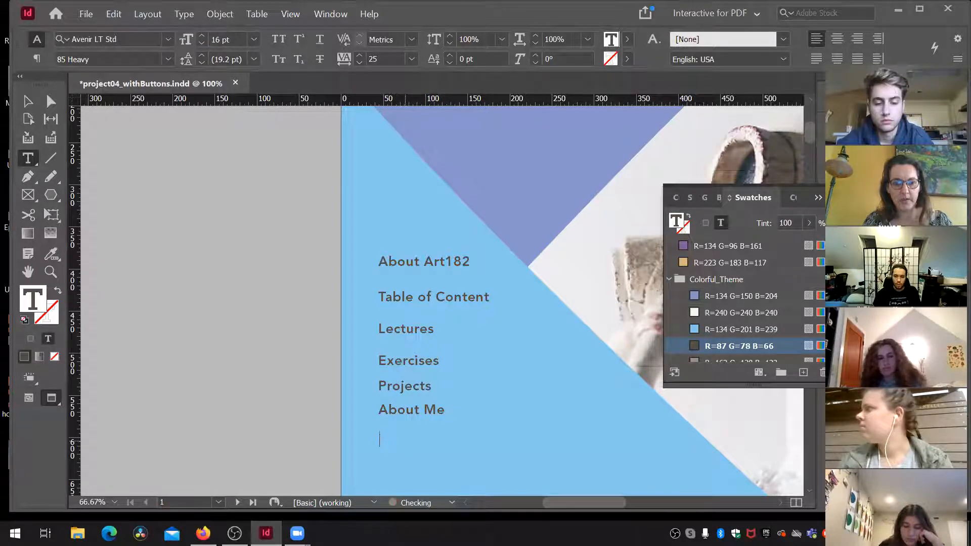
key(BackSpace)
text(Good Bye)
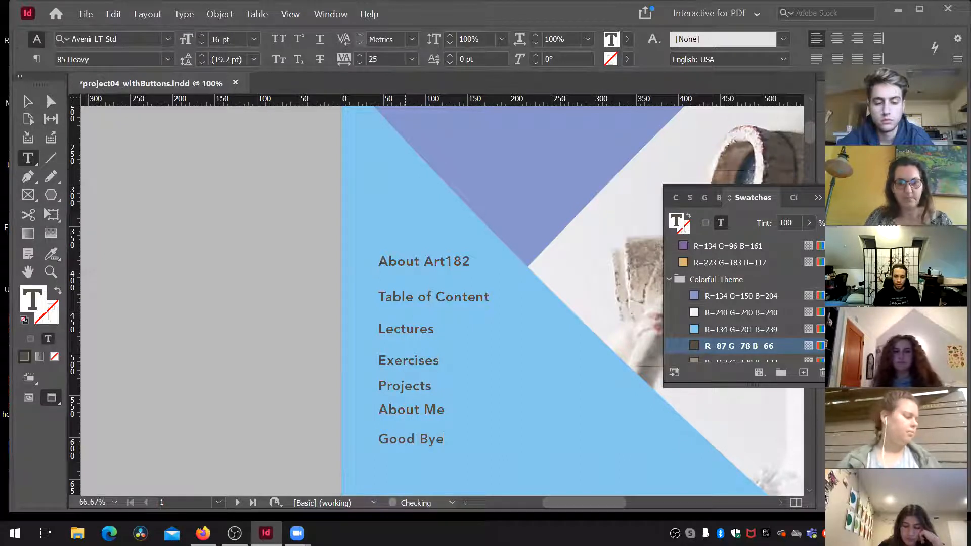
key(Escape)
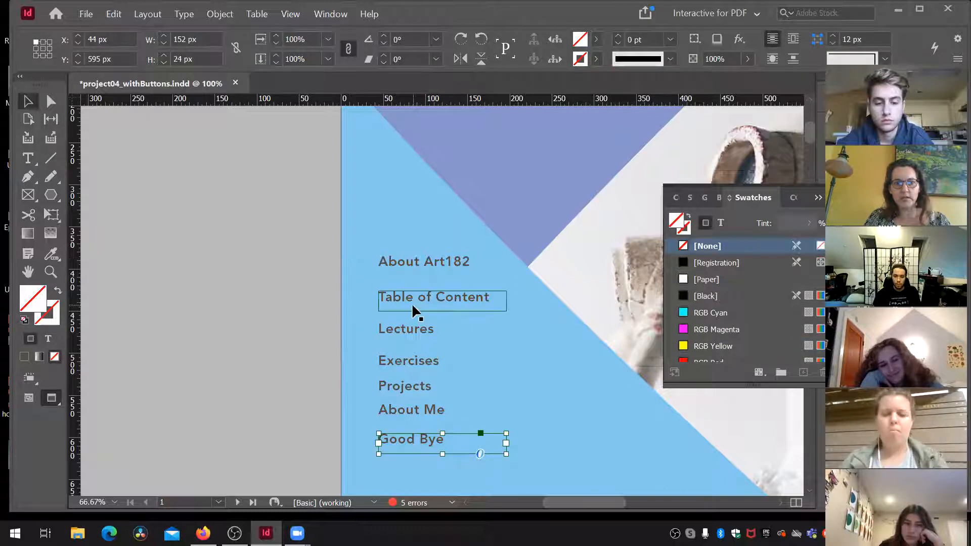
click(329, 258)
drag(328, 258, 428, 441)
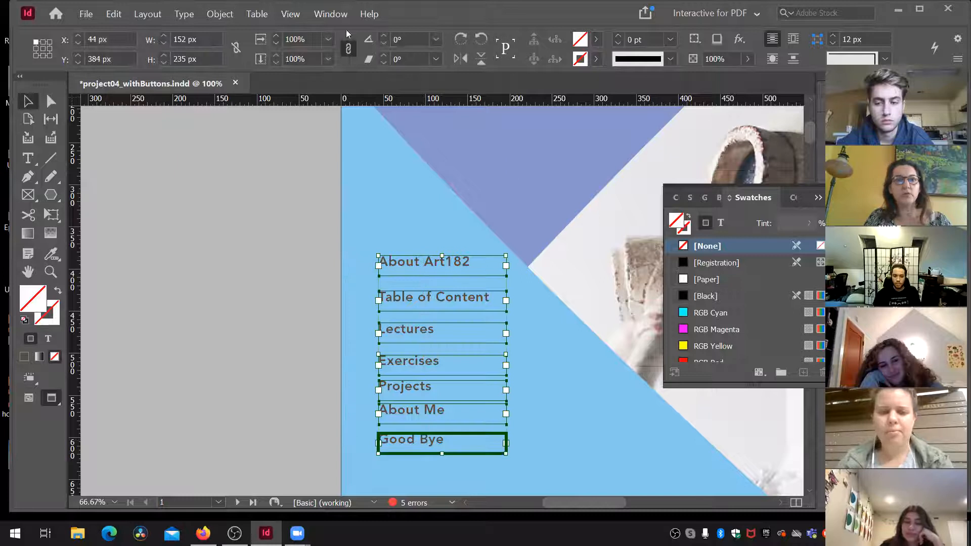
click(320, 15)
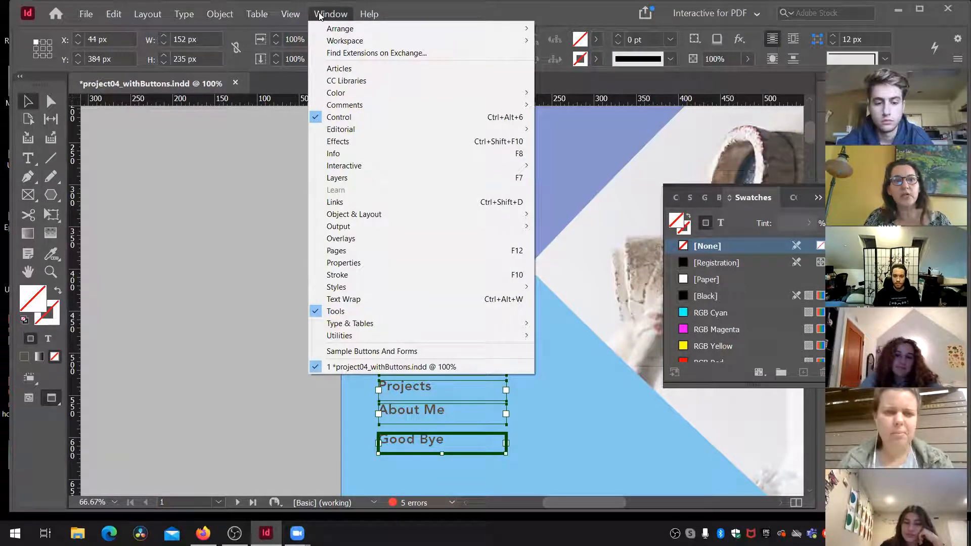
mouse_move(326, 29)
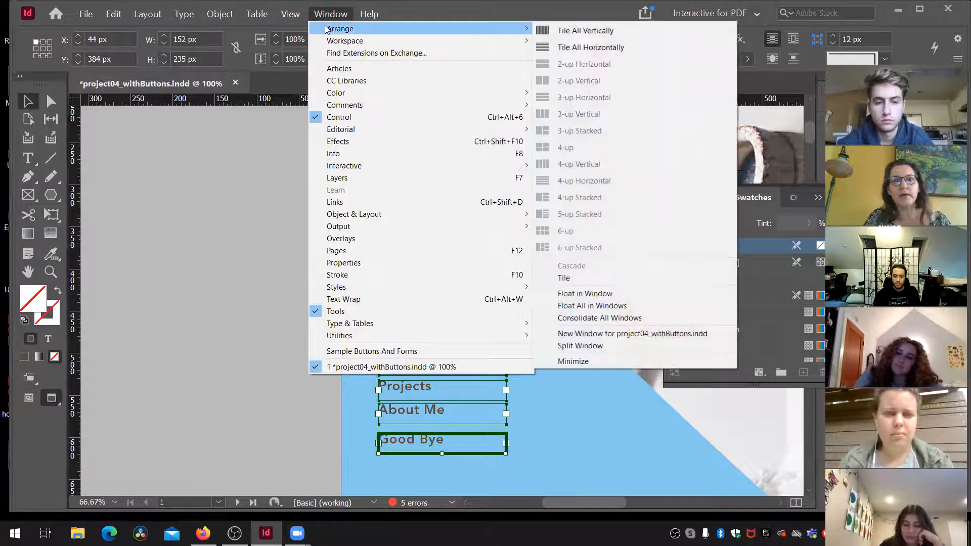
click(209, 242)
click(207, 239)
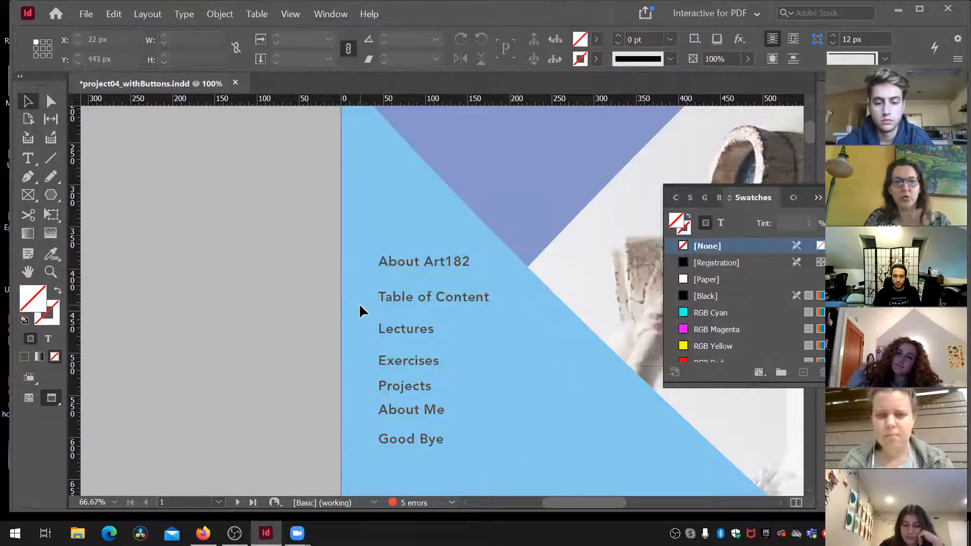
Tighten the label spacing by moving Table of Content up 10 px to Y 416 px and Lectures up 20 px to Y 444 px.
click(414, 294)
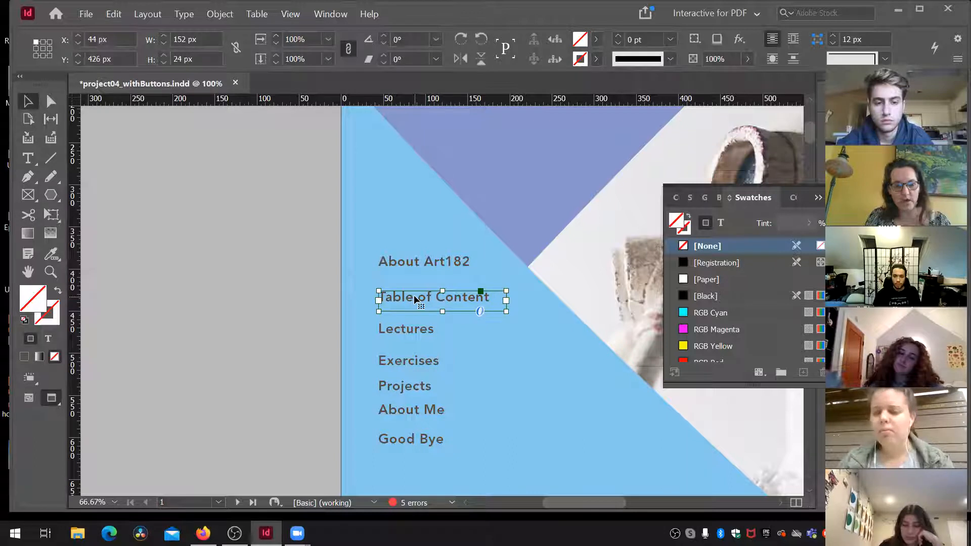
key(shift+Up)
click(418, 328)
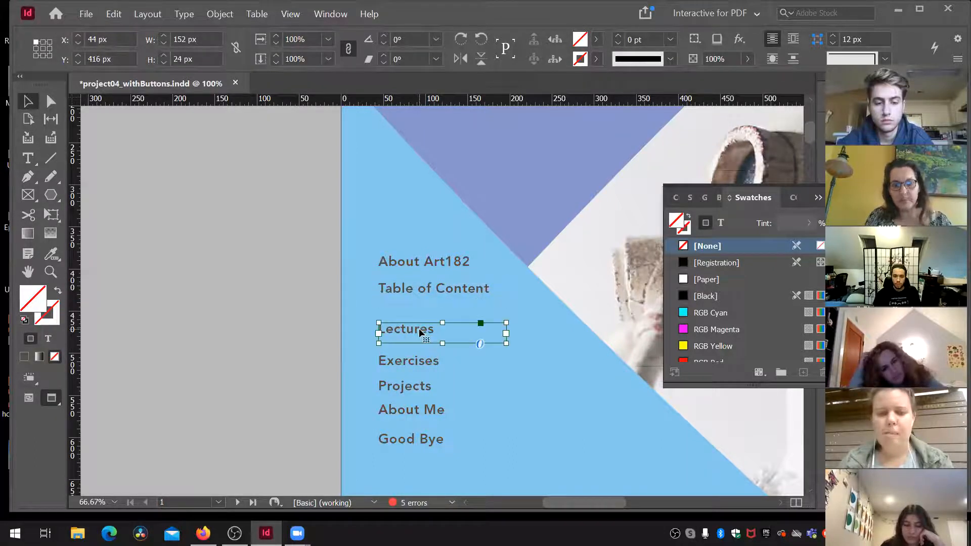
key(shift+Up)
key(shift+Up)
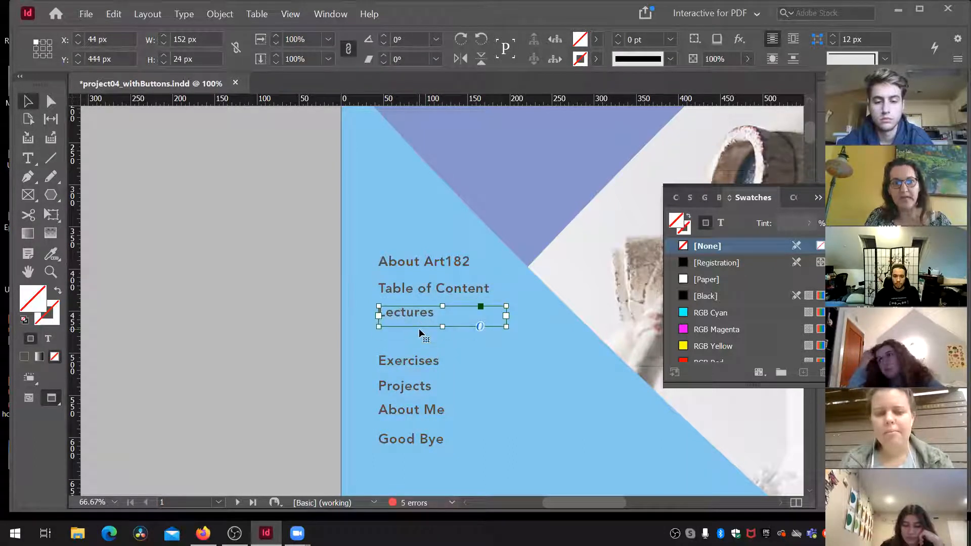
Move the Exercises frame up 30 px to Y 472 px and the Projects frame up 30 px beneath it.
click(418, 357)
key(shift+Up)
key(shift+Up)
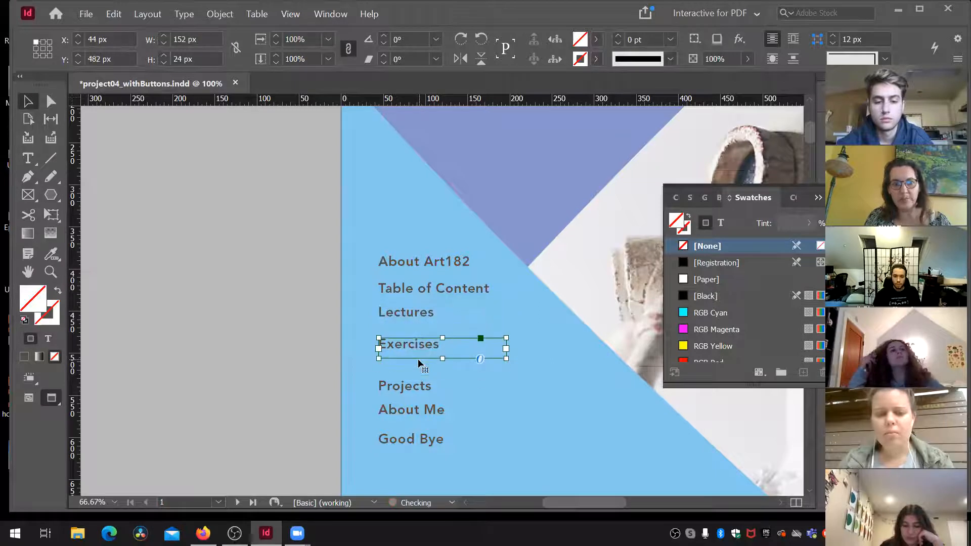
key(shift+Up)
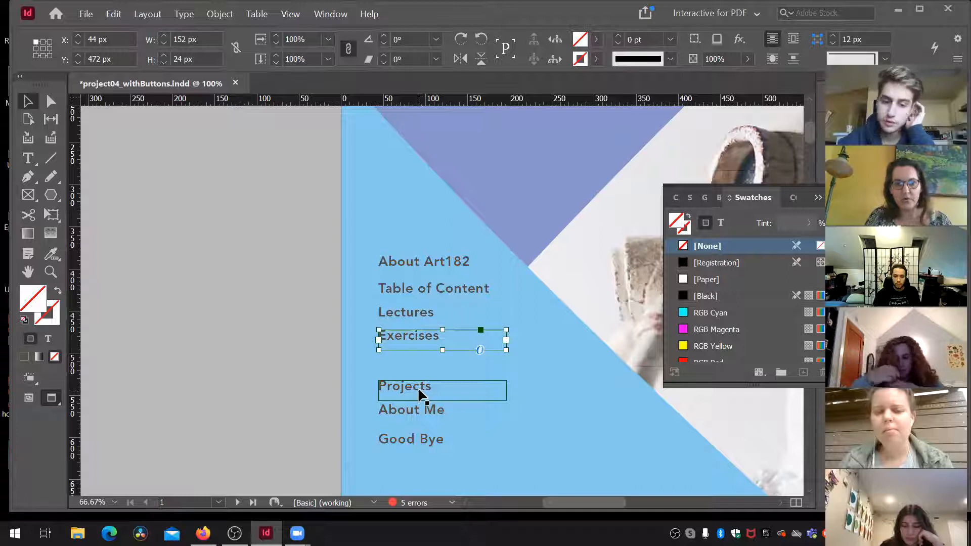
click(413, 390)
key(shift+Up)
key(shift+Up)
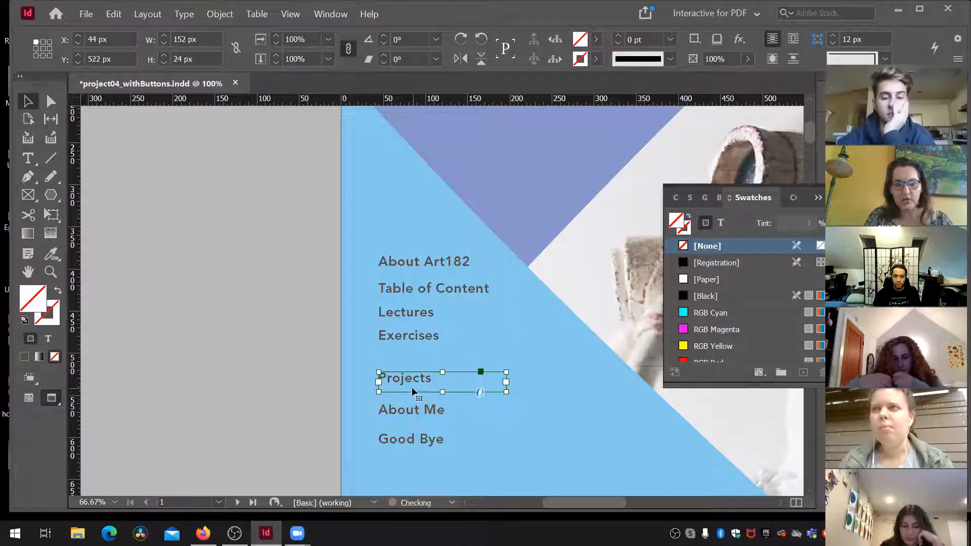
key(shift+Up)
Move the About Me frame up 30 px to Y 530 px and the Good Bye frame up 30 px to Y 565 px.
click(415, 410)
key(shift+Up)
key(shift+Up)
key(shift+Up)
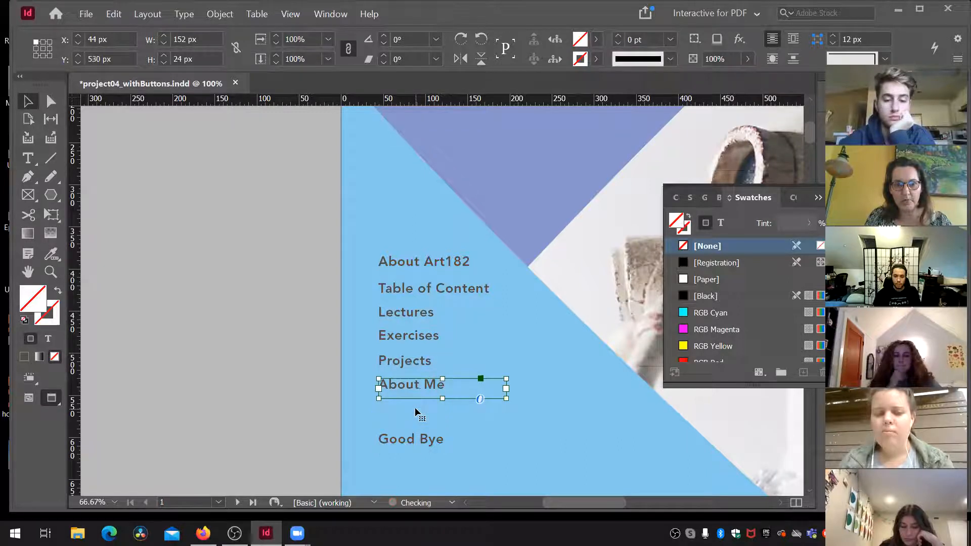
click(415, 438)
key(shift+Up)
key(shift+Up)
key(shift+Up)
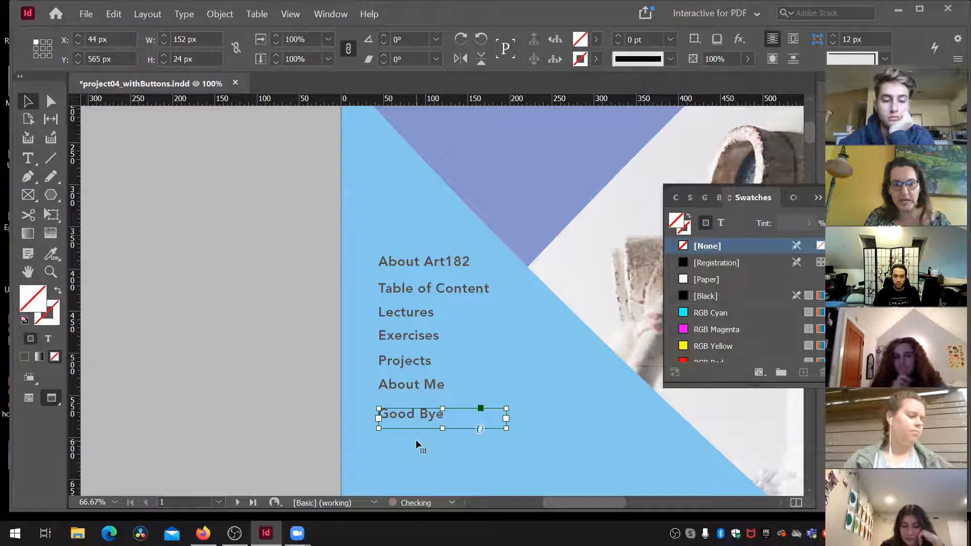
Move the Good Bye frame up to Y 555 px and relocate all seven labels below the Robots Enthusiast subtitle at X 120 px, Y 168 px.
key(shift+Up)
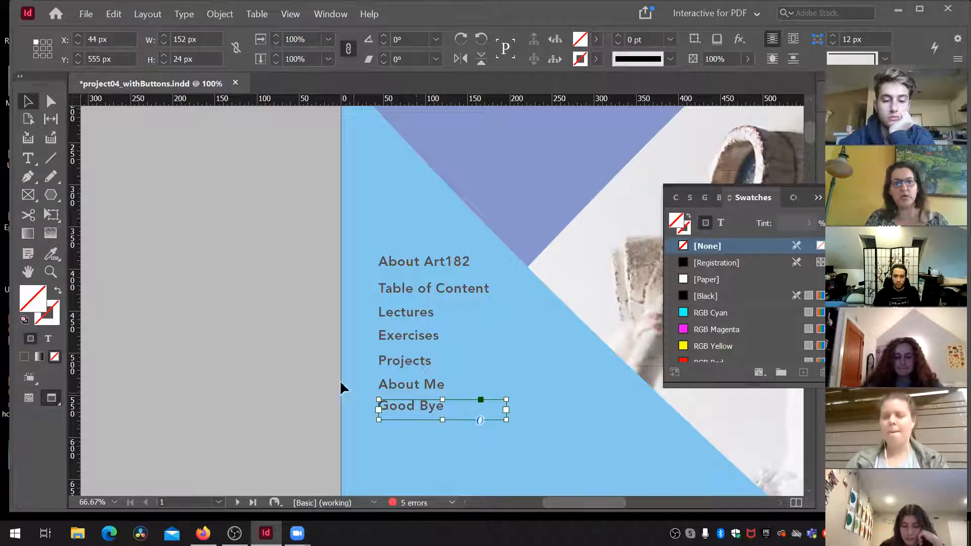
click(274, 344)
drag(319, 251, 425, 420)
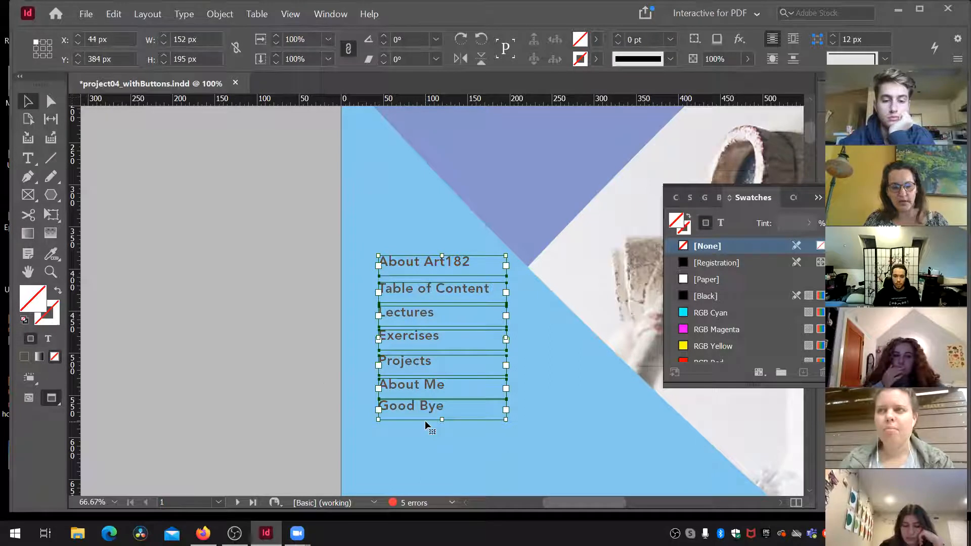
key(ctrl+minus)
key(ctrl+minus)
key(ctrl+minus)
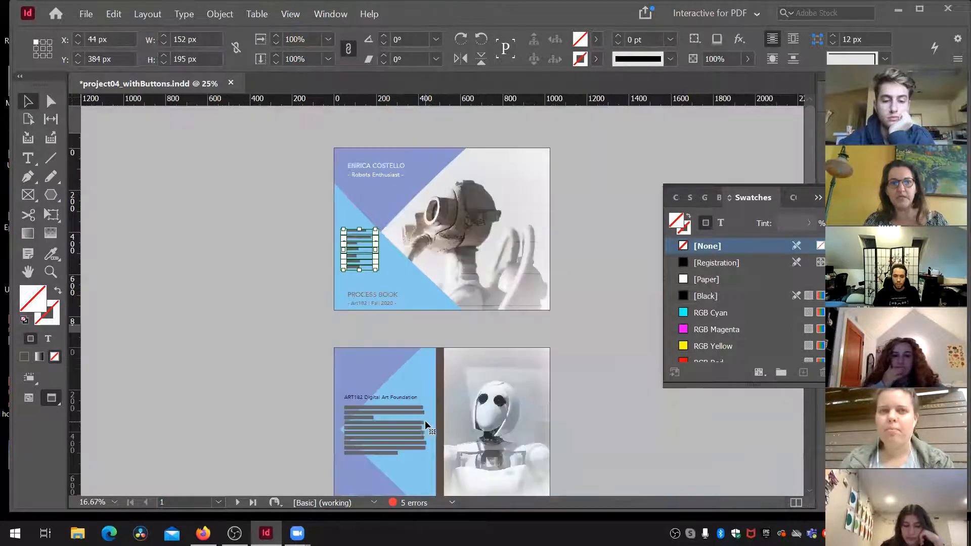
drag(358, 259, 367, 200)
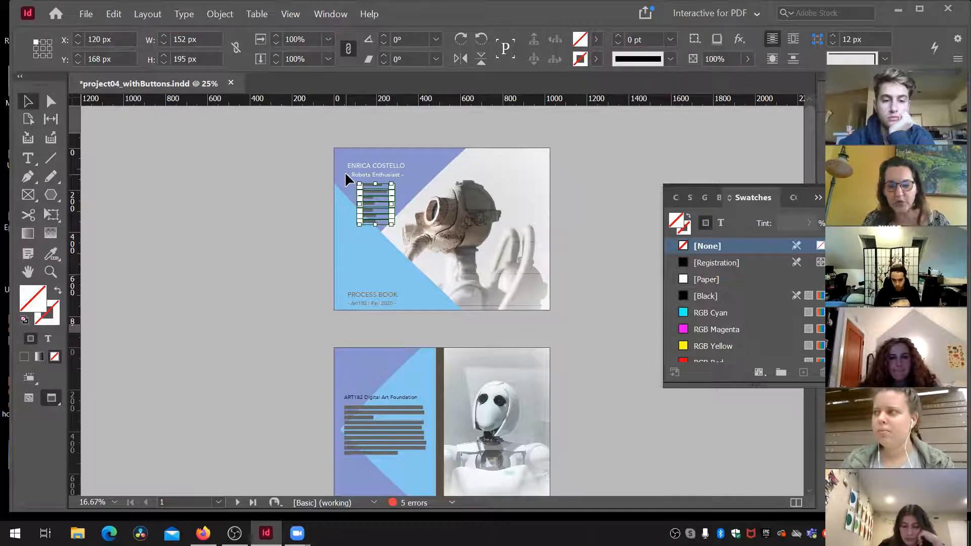
Shift the column of labels horizontally to X 68 px so it lines up with the cover page's title text.
key(ctrl+equal)
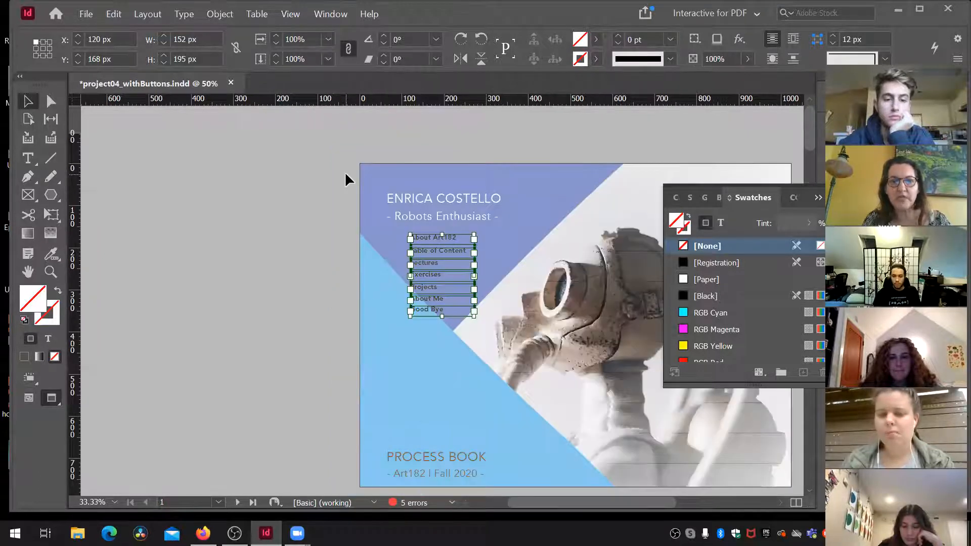
key(shift+Left)
key(shift+Left)
key(shift+Left)
key(shift+Left)
key(shift+Left)
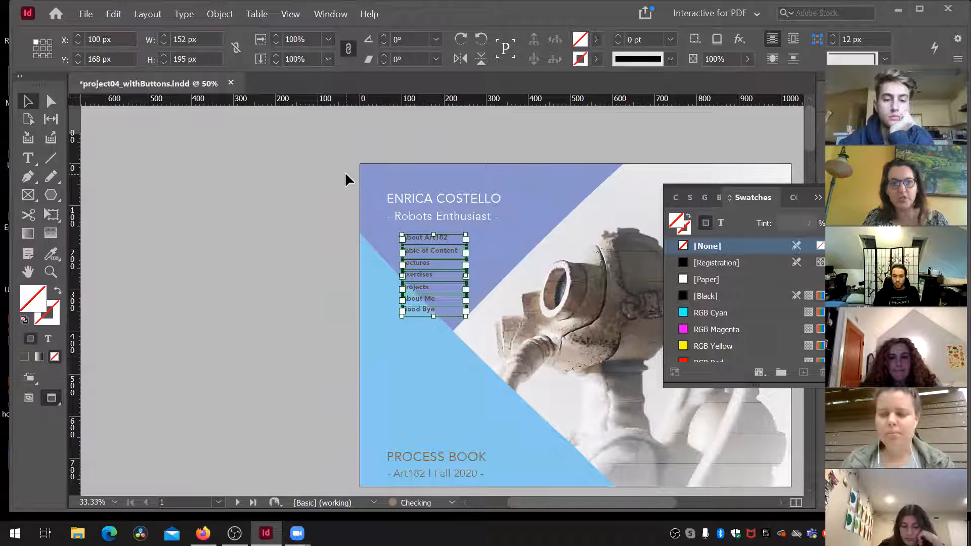
key(Left)
key(Left)
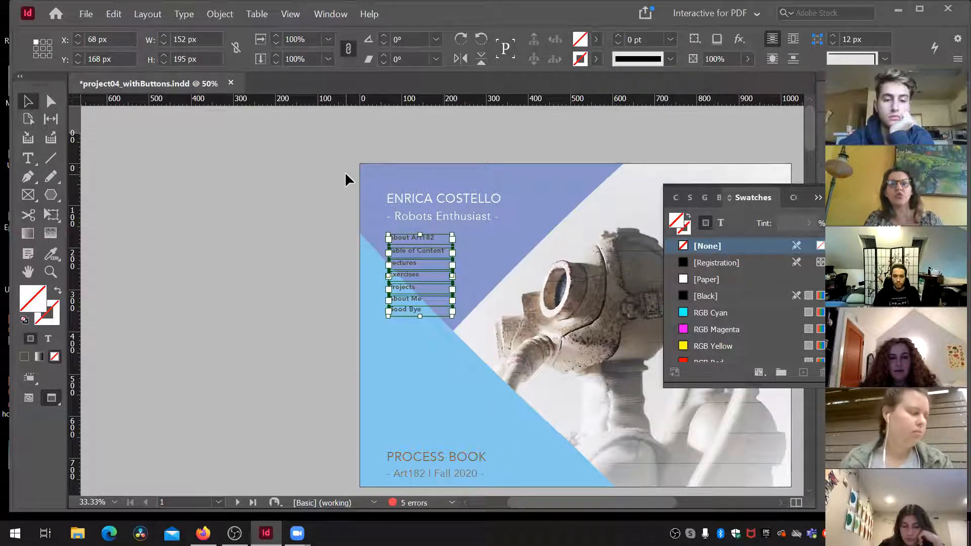
click(328, 180)
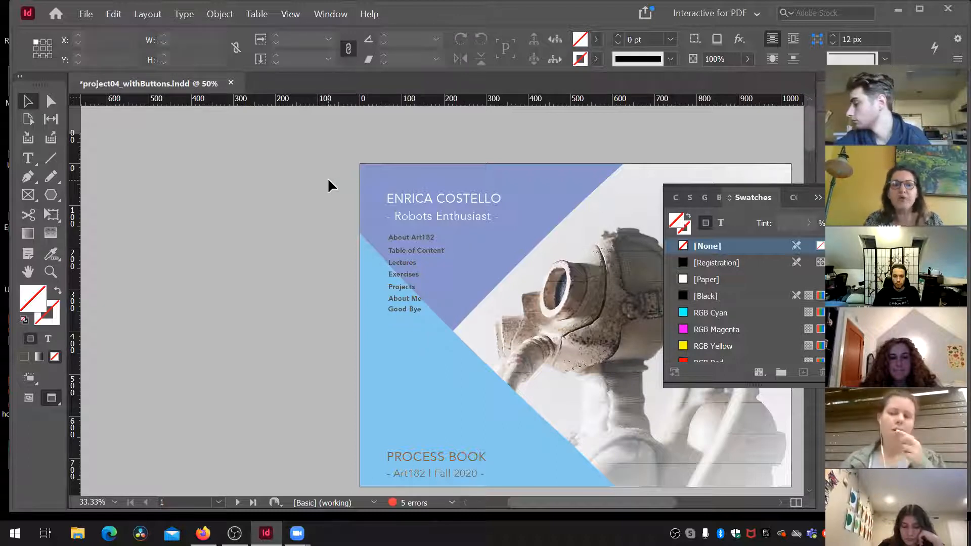
Collapse the Swatches panel to uncover the whole cover page and choose the Interactive for PDF workspace.
click(413, 237)
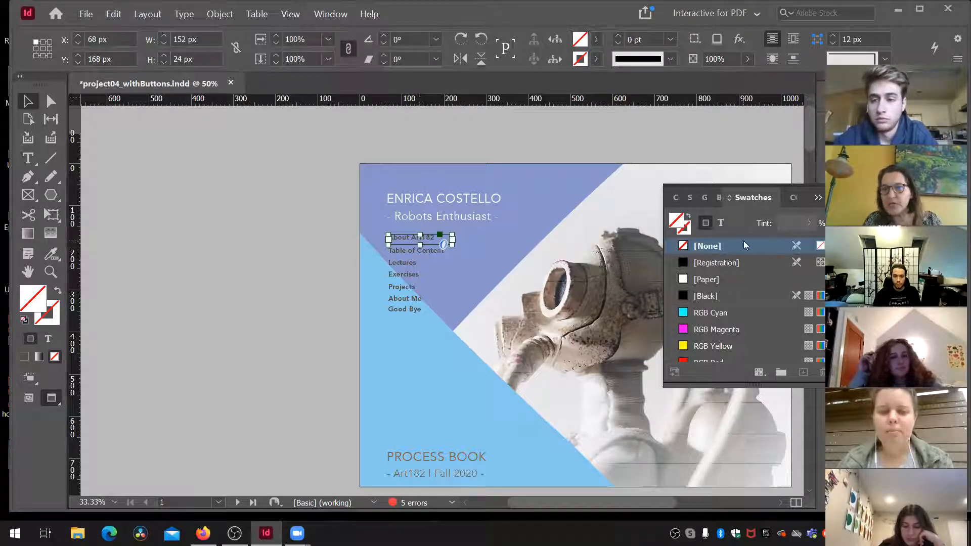
click(818, 196)
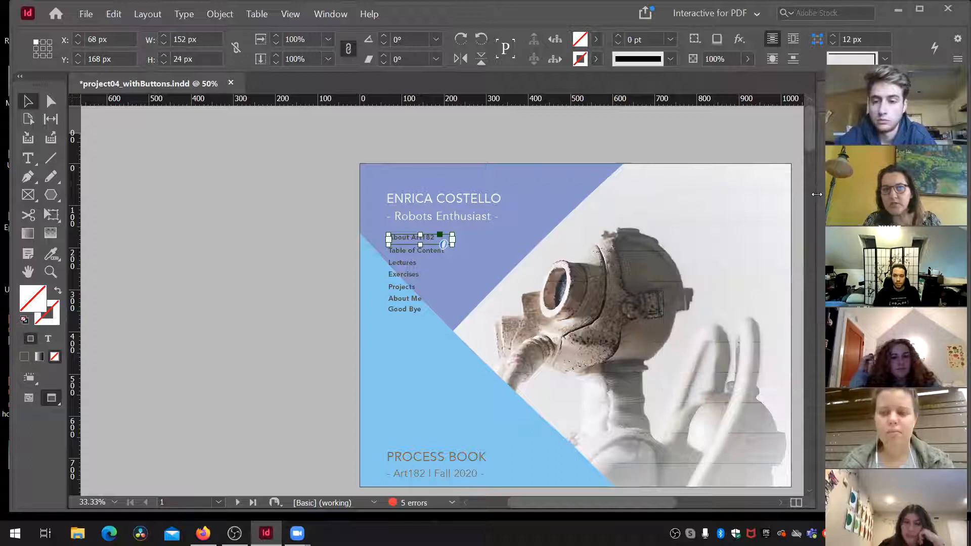
scroll(565, 260, right, 5)
scroll(566, 260, left, 3)
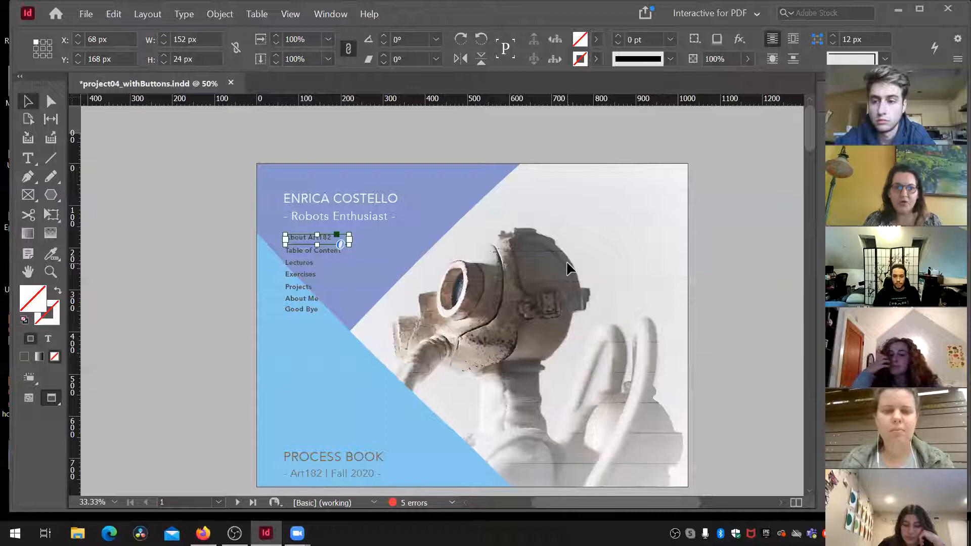
scroll(813, 127, down, 1)
drag(813, 127, 813, 131)
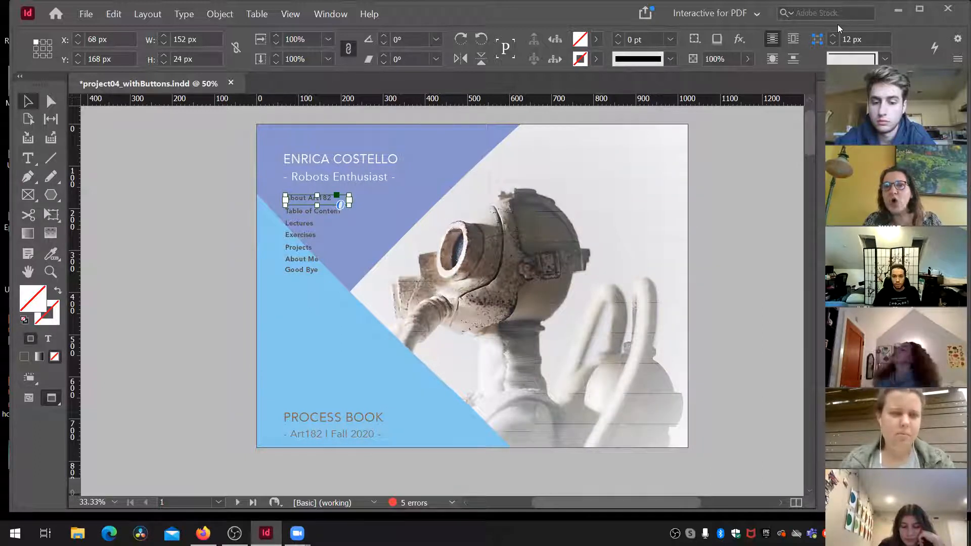
click(756, 14)
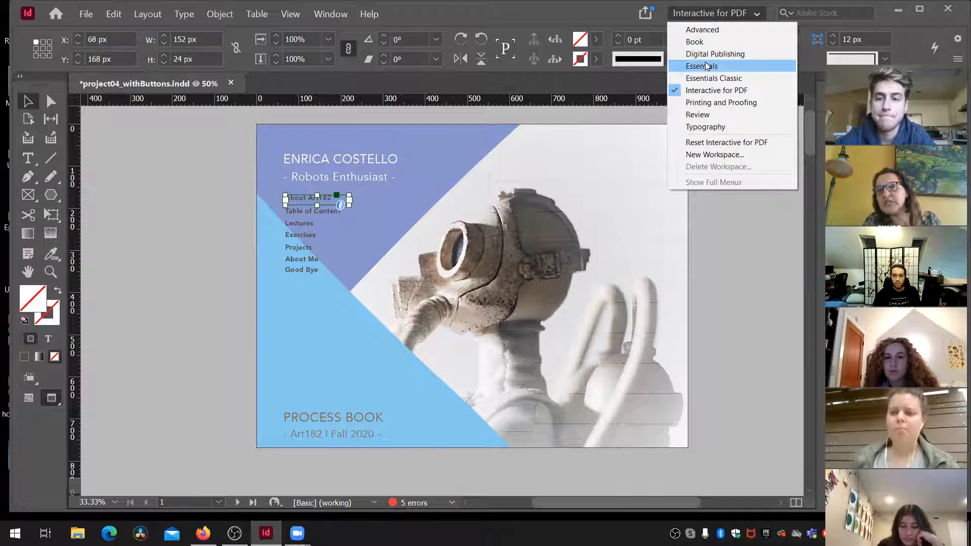
click(706, 90)
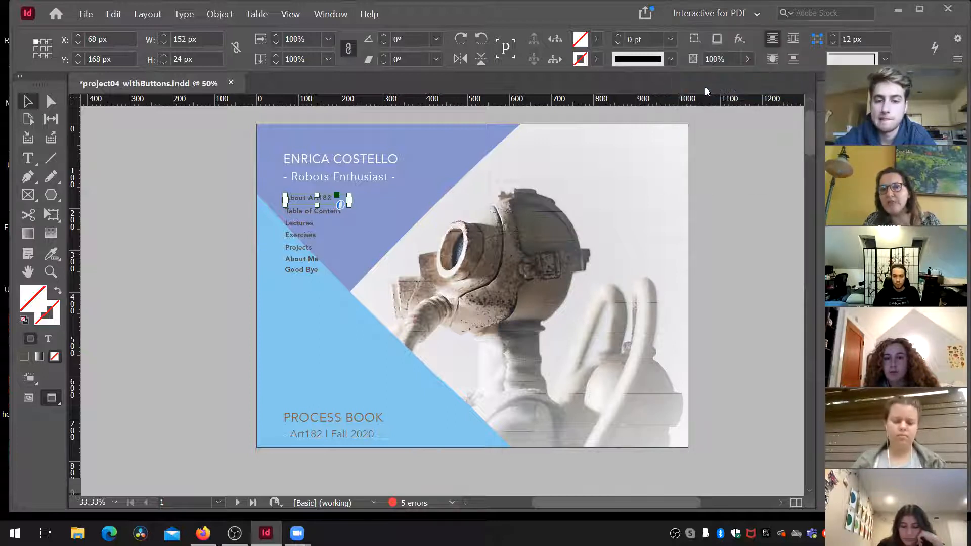
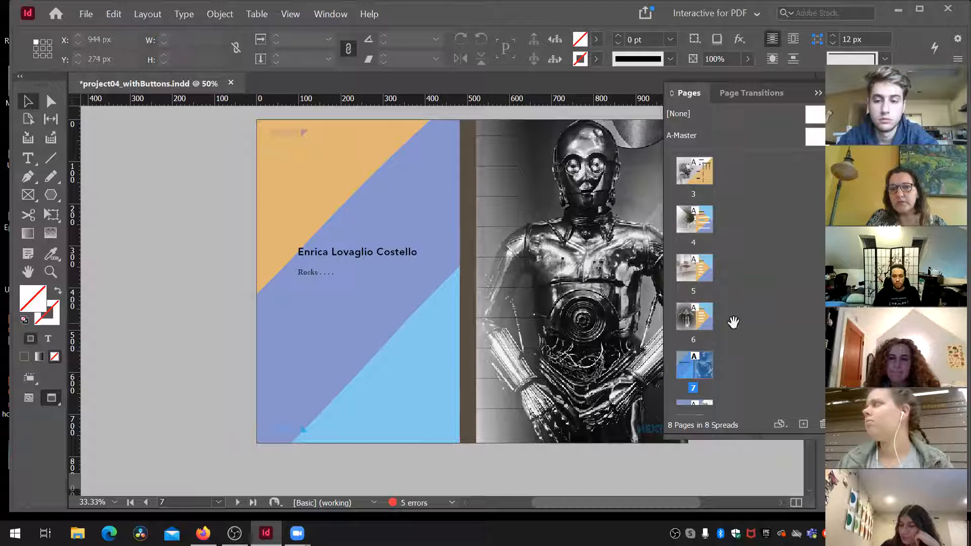
Create a bookmark named "Good Bye" for the Thank you page, page 8.
scroll(454, 299, up, 2)
scroll(454, 299, down, 4)
scroll(454, 299, down, 3)
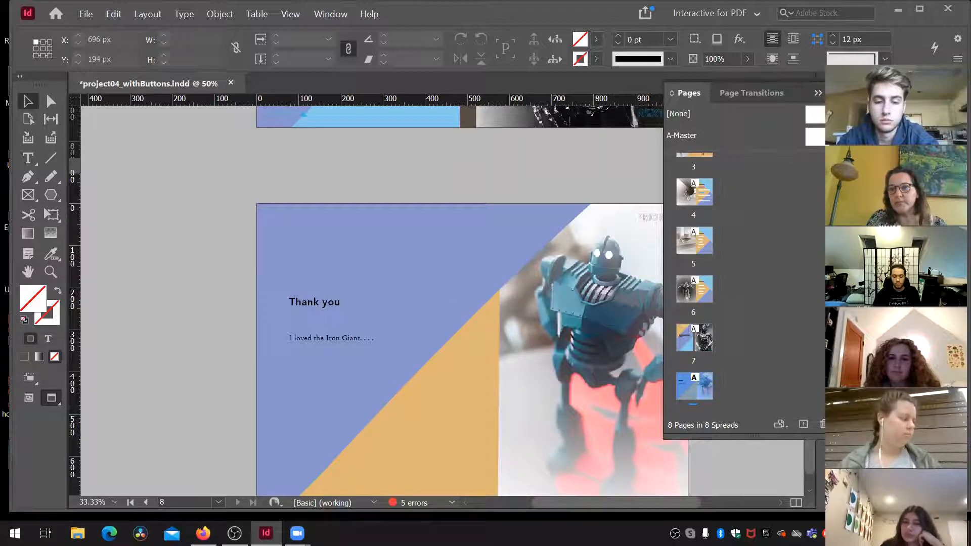
click(859, 263)
click(803, 433)
text(Good Bye)
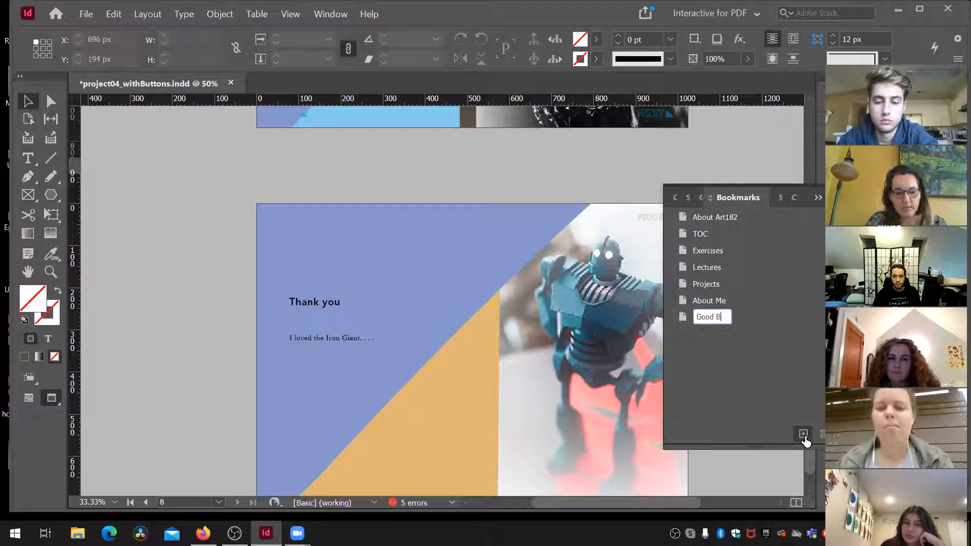
key(Return)
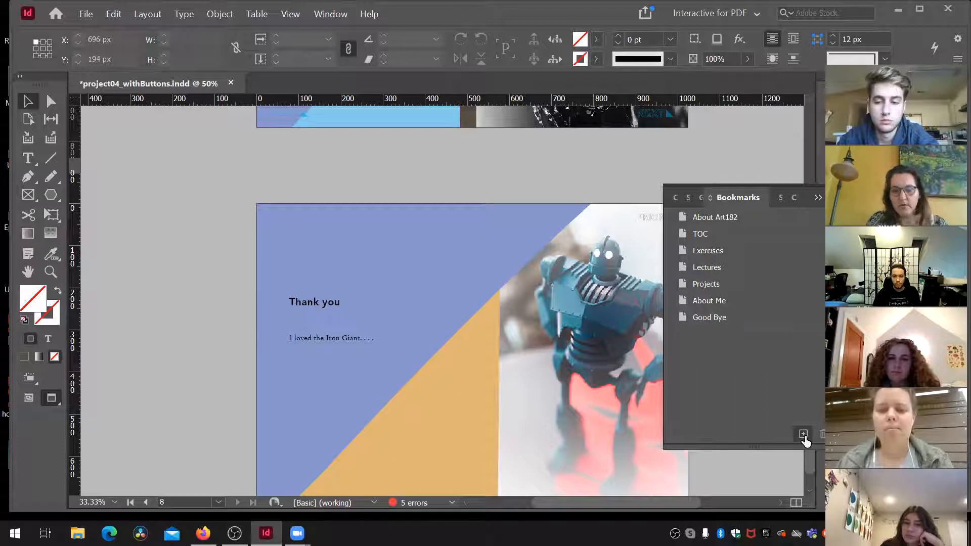
Delete the faded navigation button with the arrow from the upper-right corner of the Thank you page.
click(819, 196)
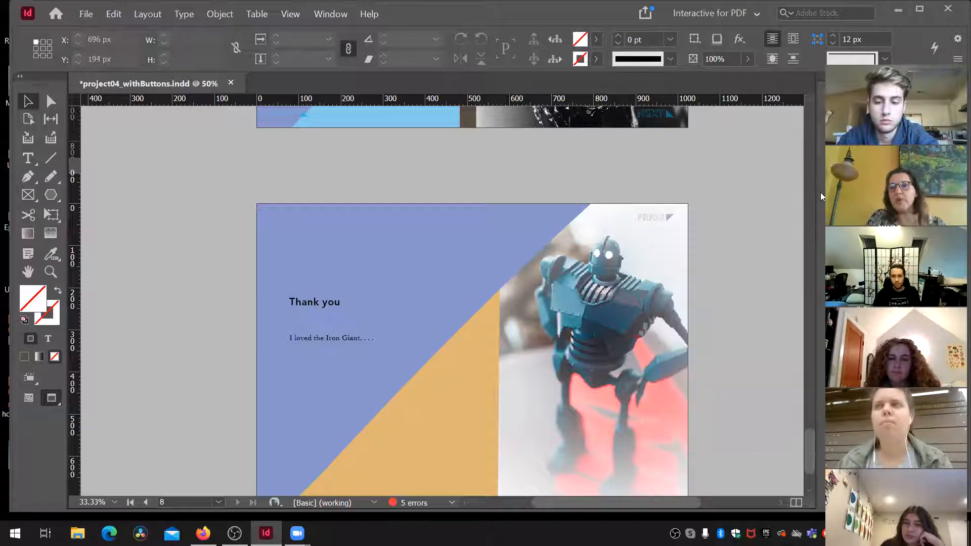
click(643, 221)
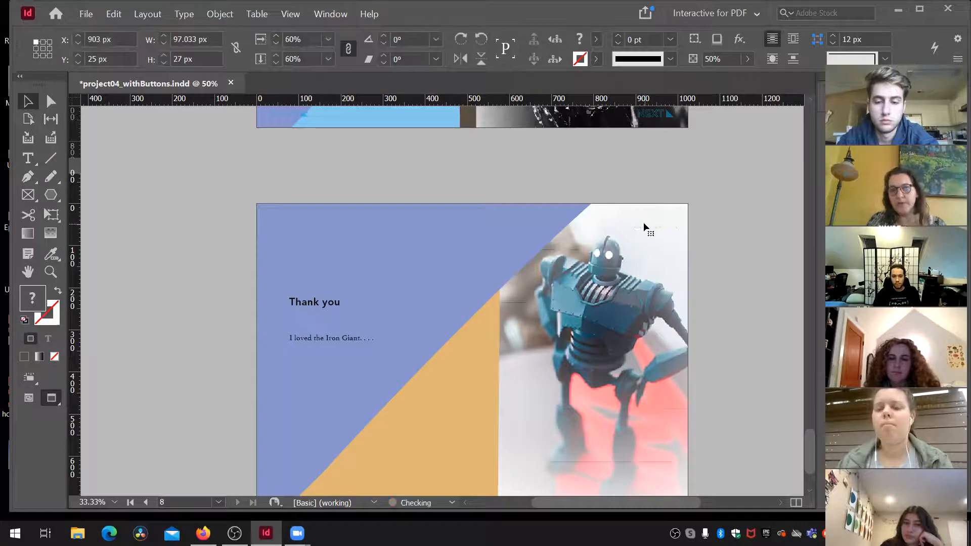
key(Delete)
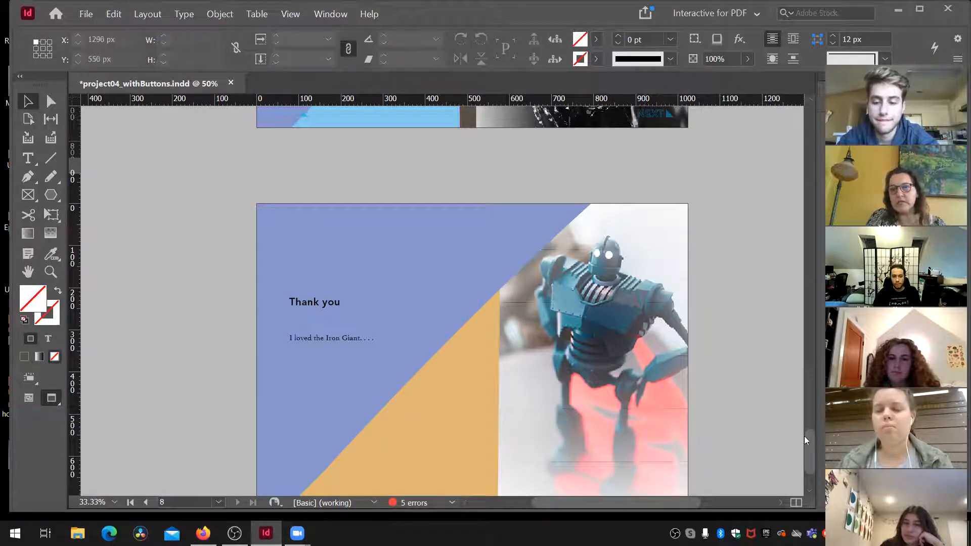
Convert the About Art182 text frame on the cover page to an interactive object of type Button.
scroll(804, 436, up, 3)
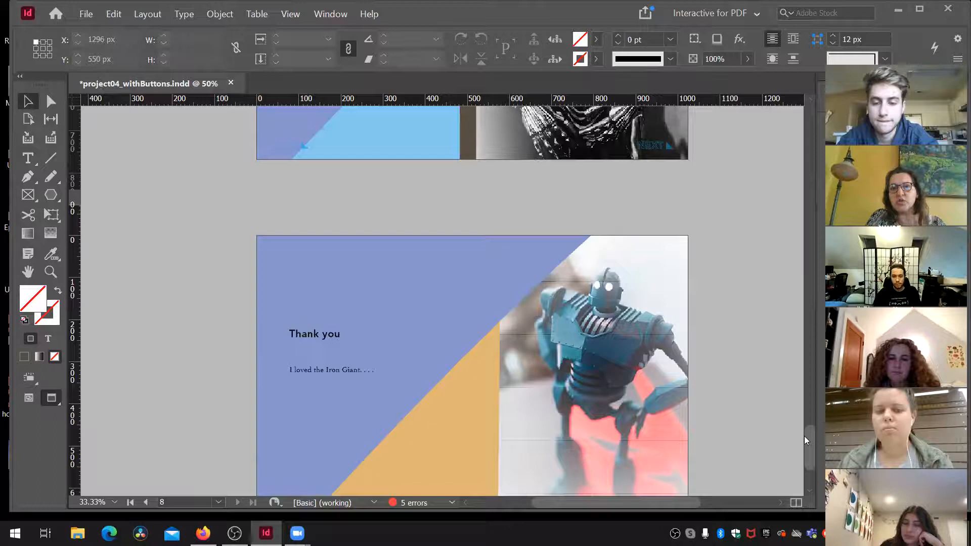
drag(809, 442, 775, 131)
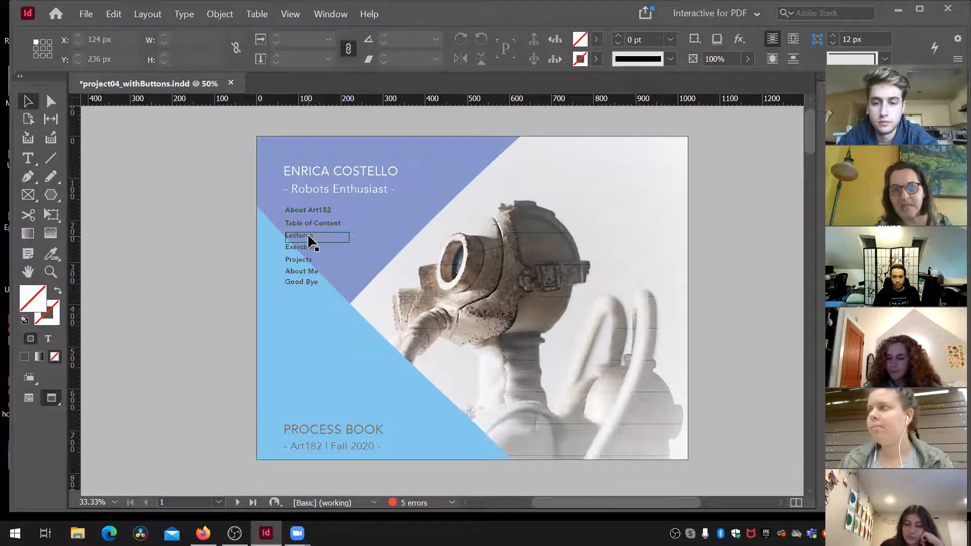
click(305, 208)
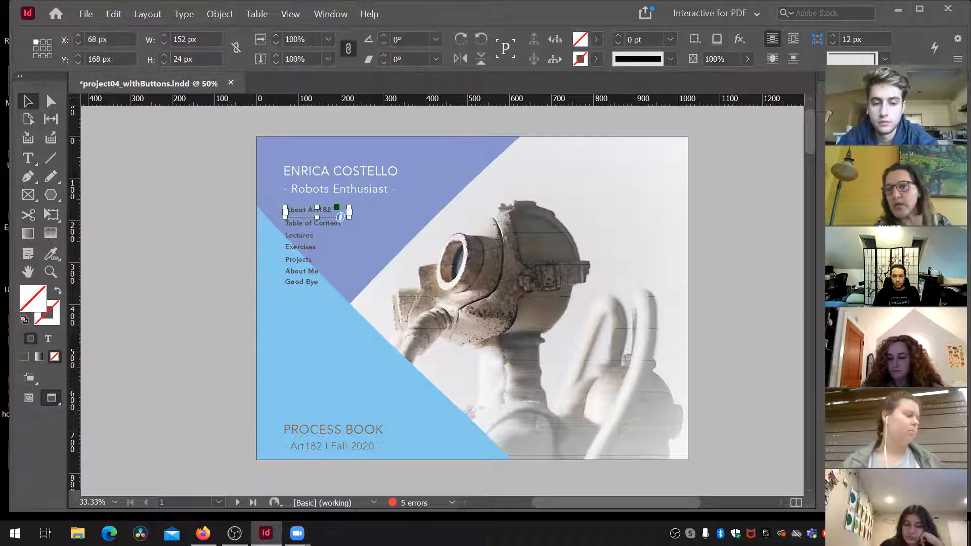
click(860, 223)
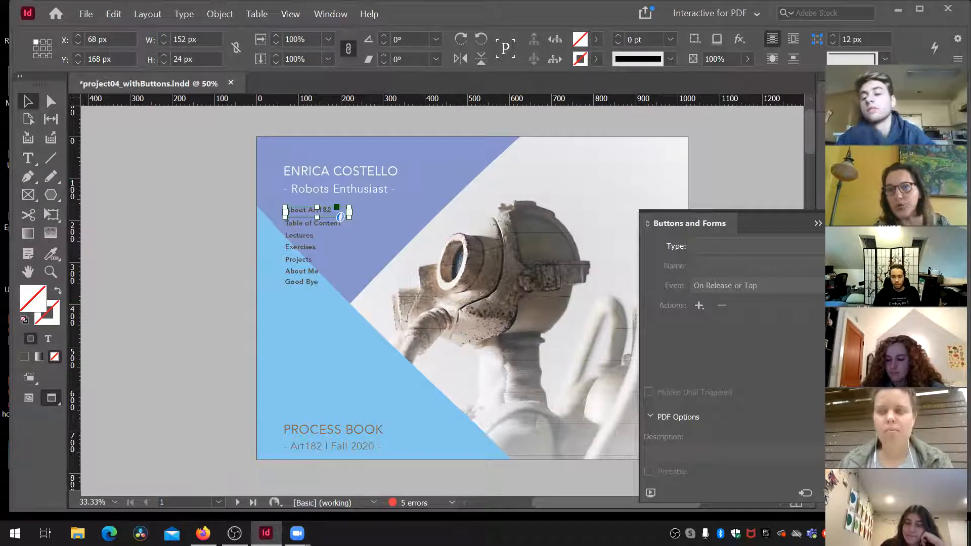
click(815, 246)
click(818, 262)
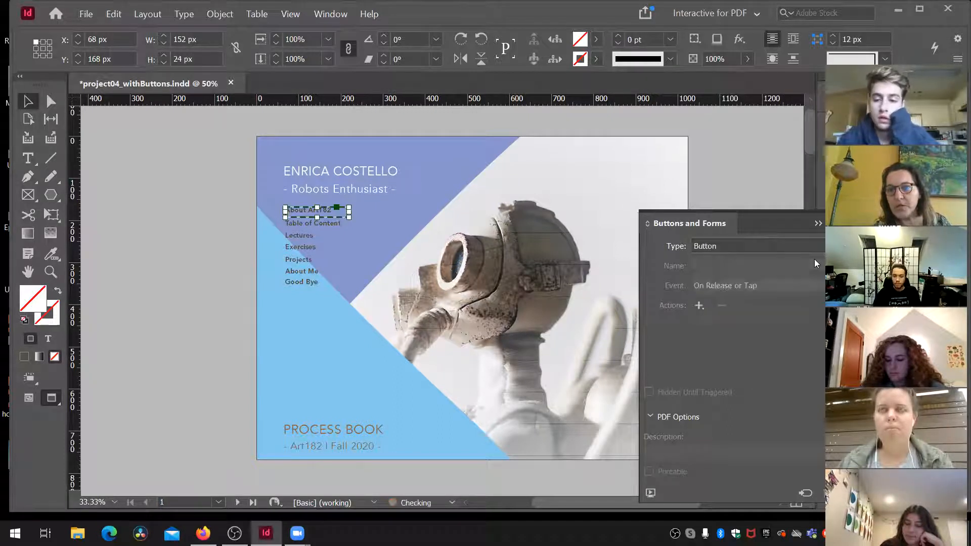
Name the new cover page button "About Art182".
click(718, 178)
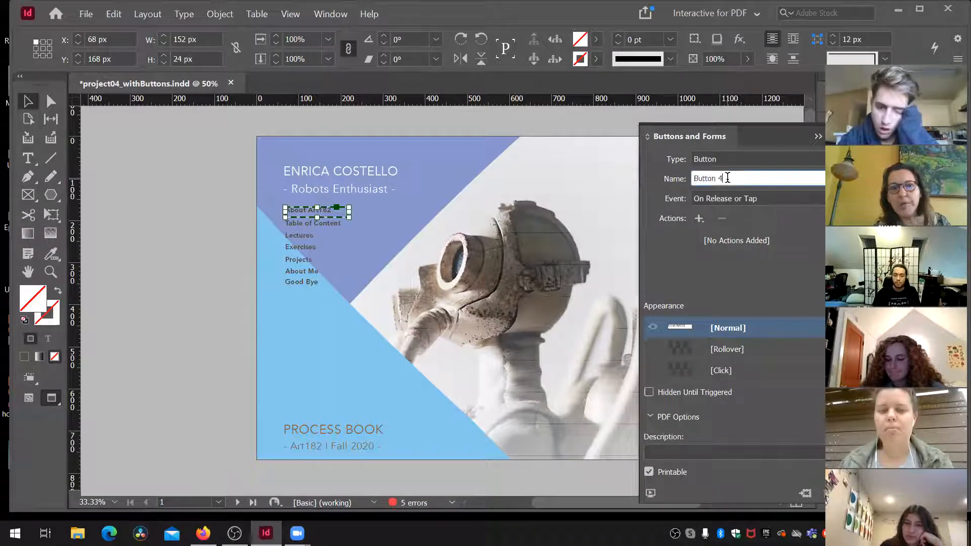
key(ctrl+a)
text(A)
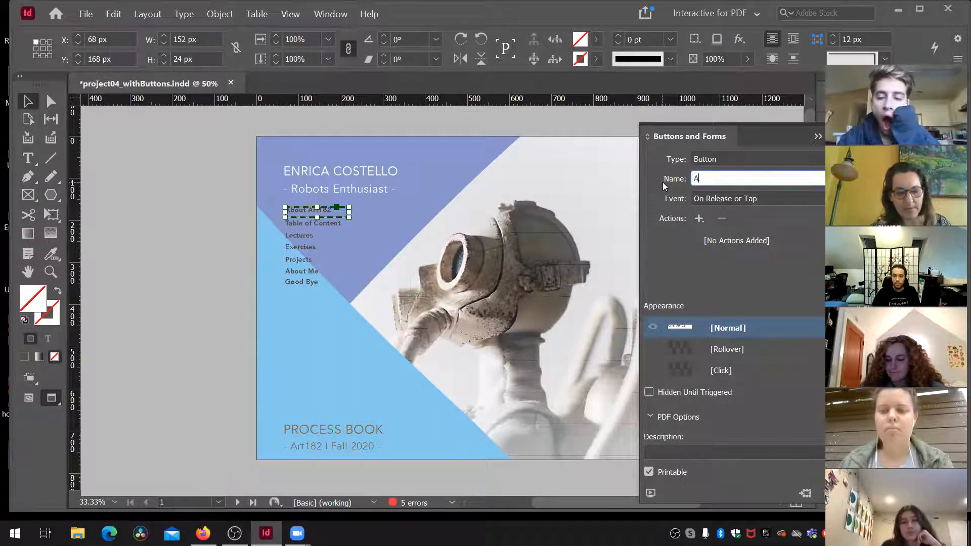
text(bout Art182)
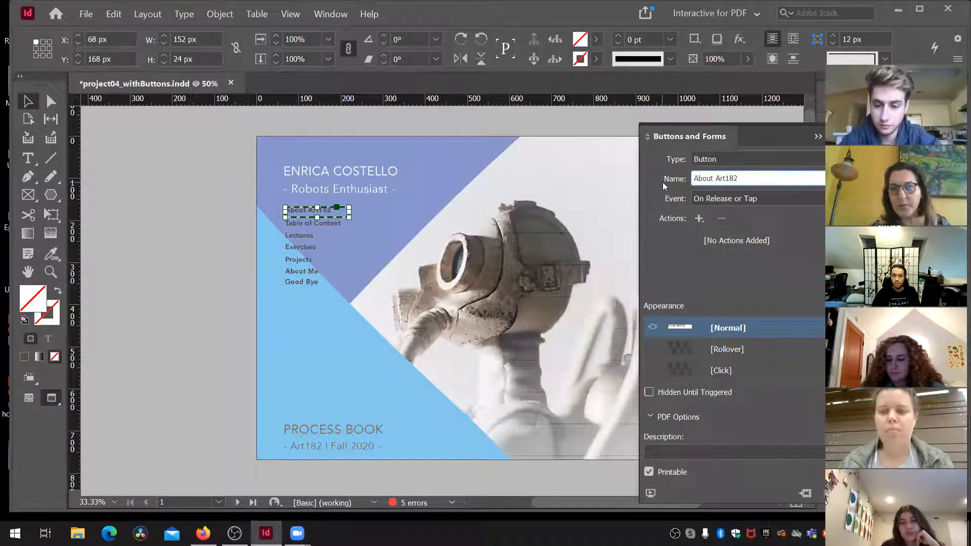
key(Return)
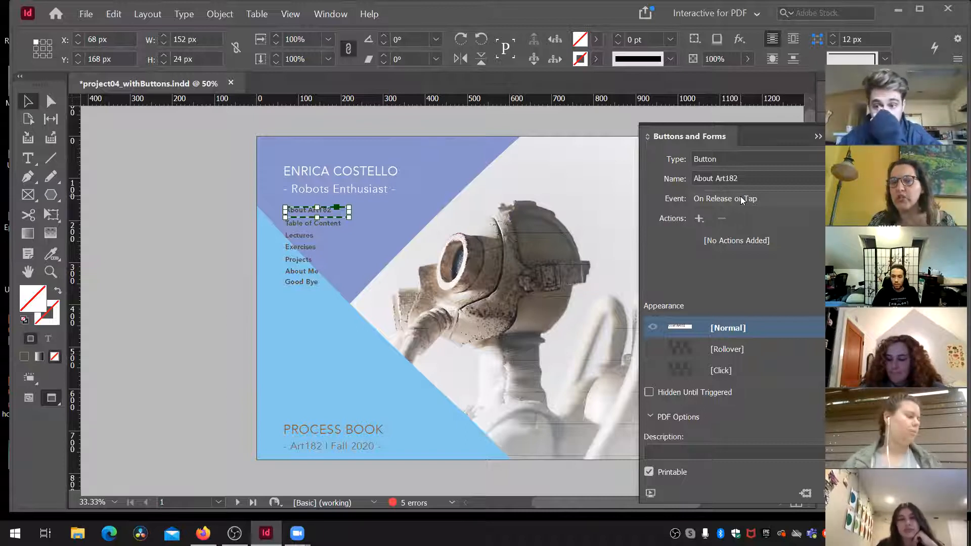
Add a Go To Destination action to the About Art182 button, with the About Art182 bookmark as destination.
click(699, 220)
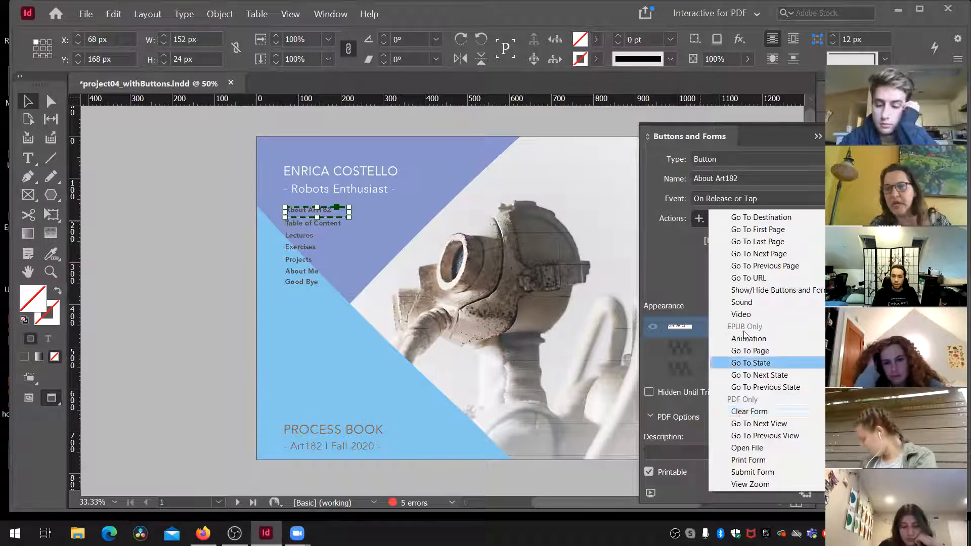
click(760, 221)
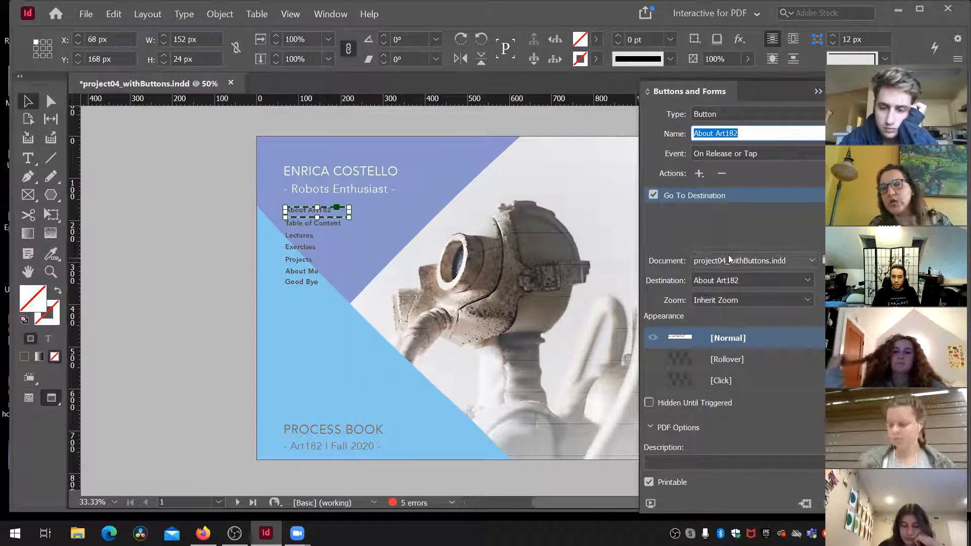
click(736, 283)
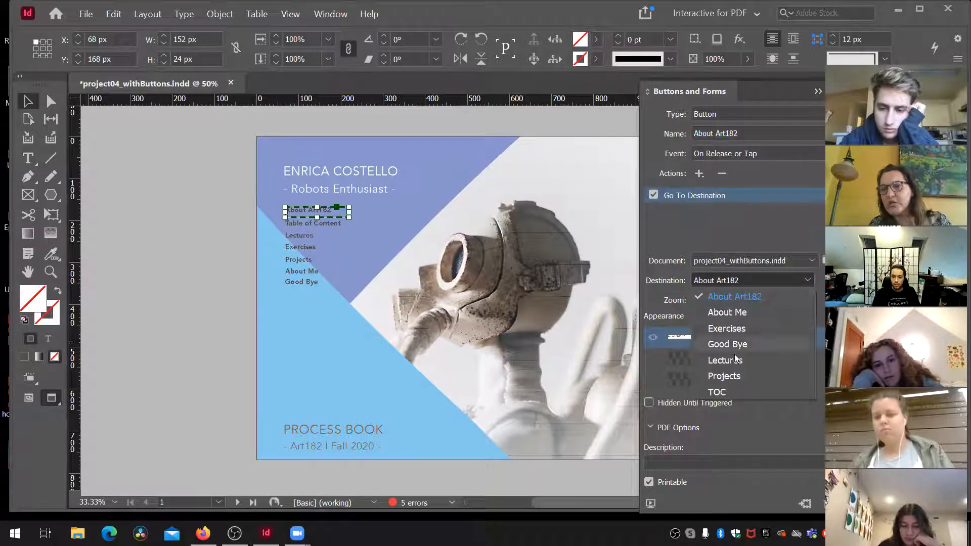
click(731, 298)
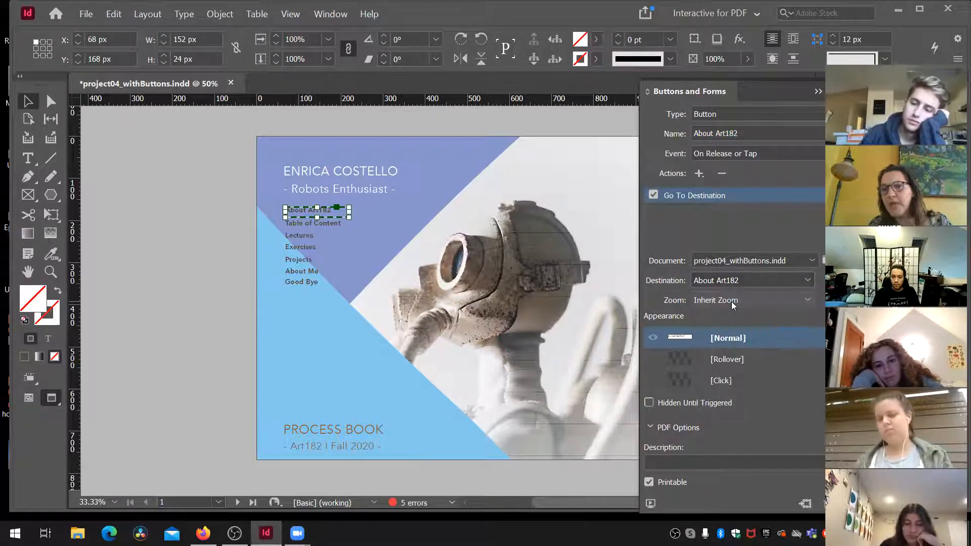
Add a Rollover appearance to the About Art182 button with 50% opacity and compare it with the Normal appearance.
click(738, 360)
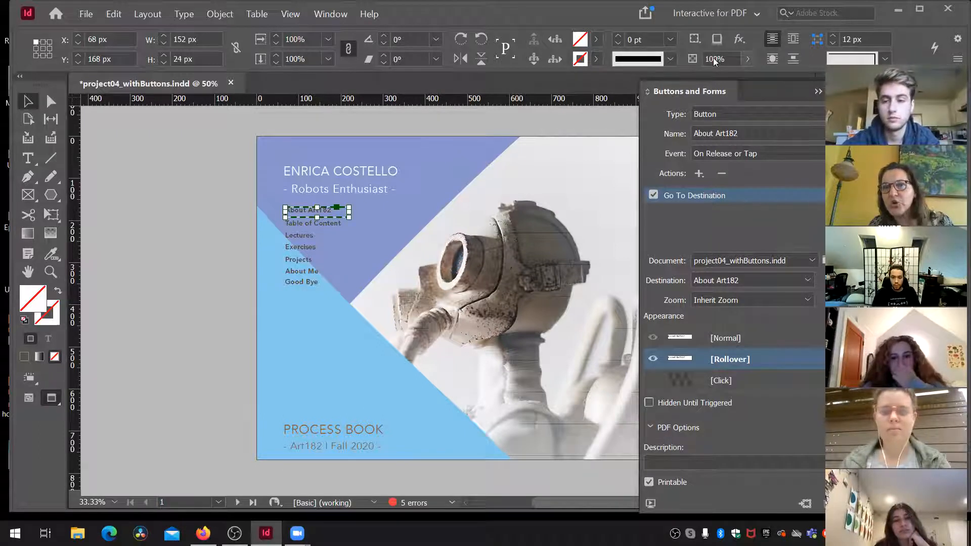
drag(714, 58, 704, 57)
text(5)
key(Return)
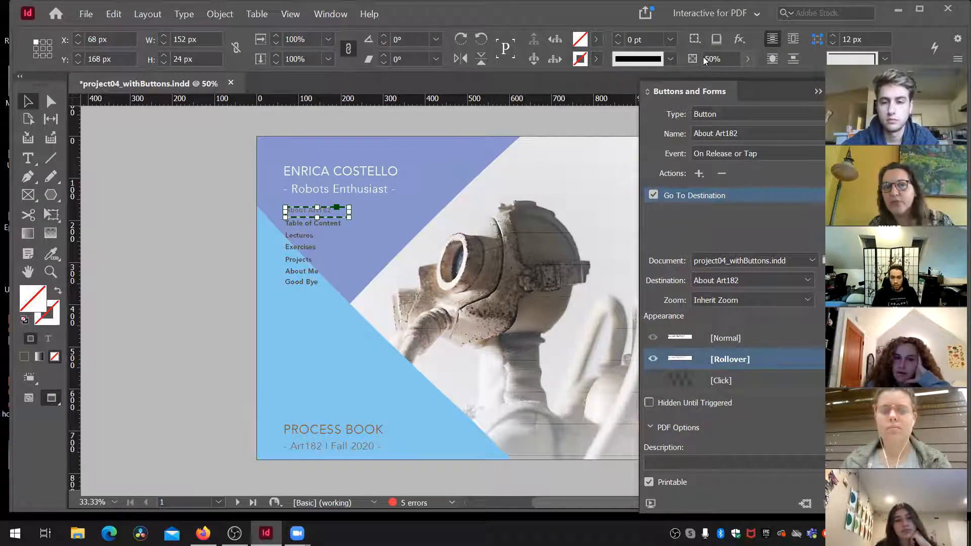
click(748, 341)
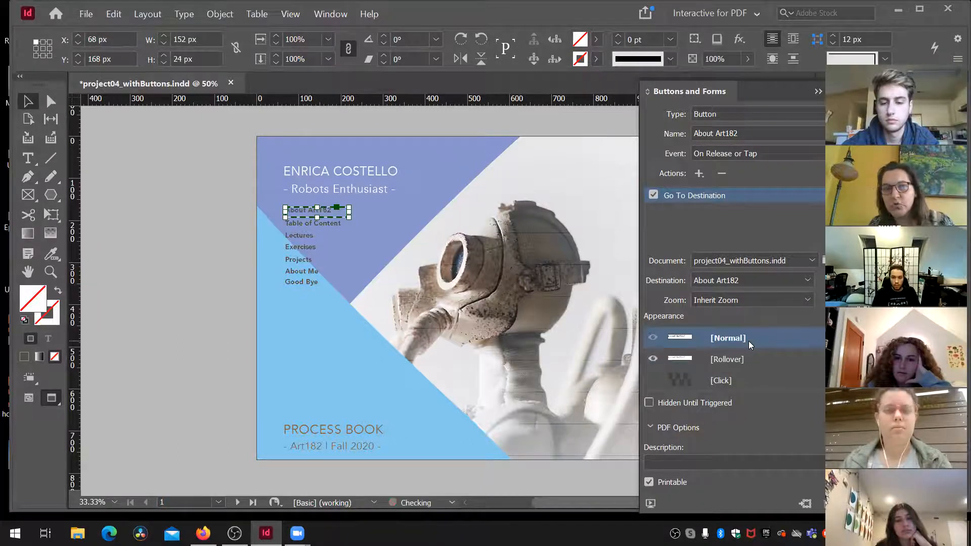
click(746, 361)
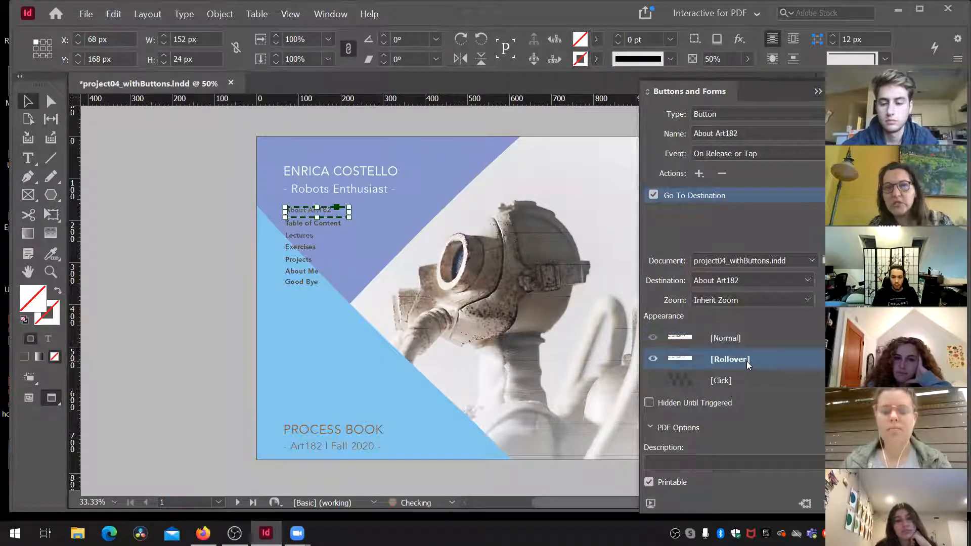
click(740, 337)
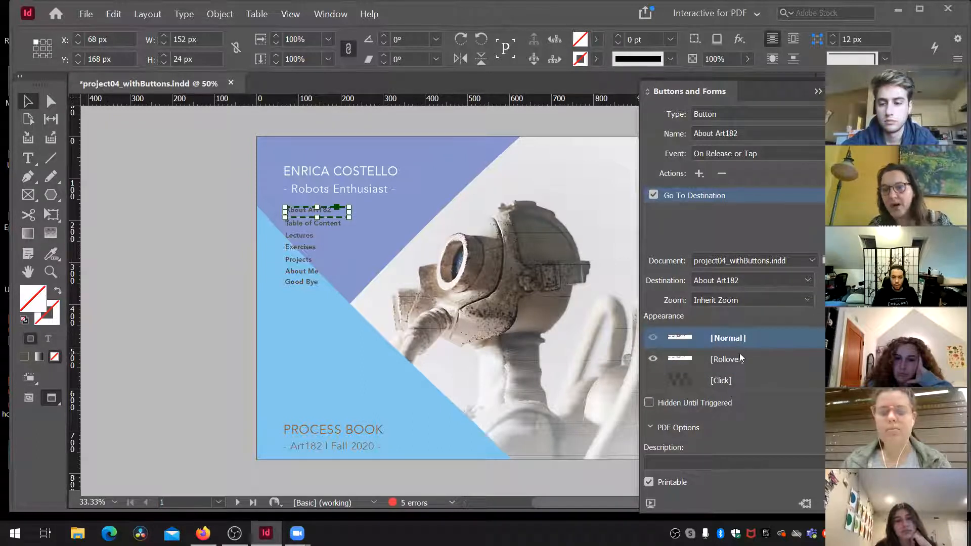
Restore the About Art182 button's Rollover opacity to 100% and colour its text with the R=223 G=183 B=117 swatch.
click(739, 359)
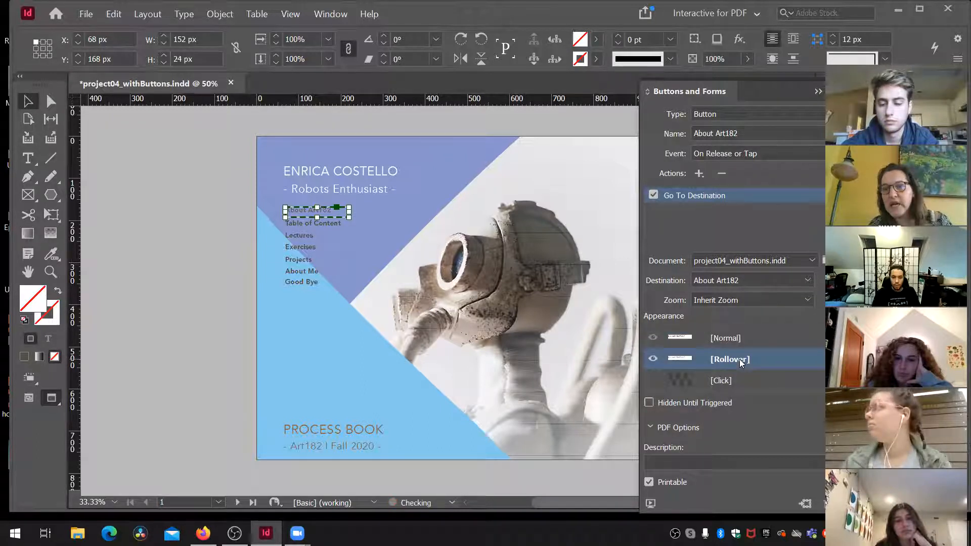
click(746, 59)
drag(708, 78, 755, 84)
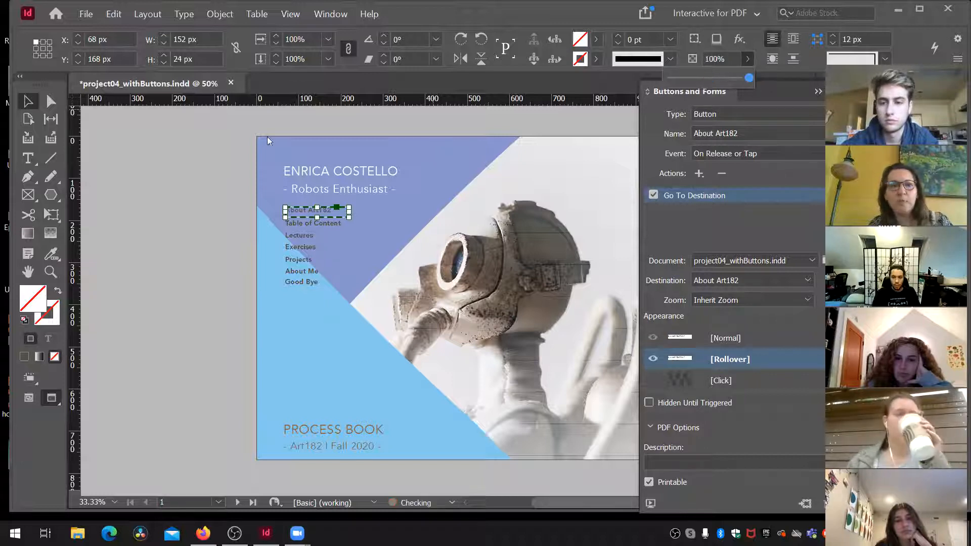
click(27, 160)
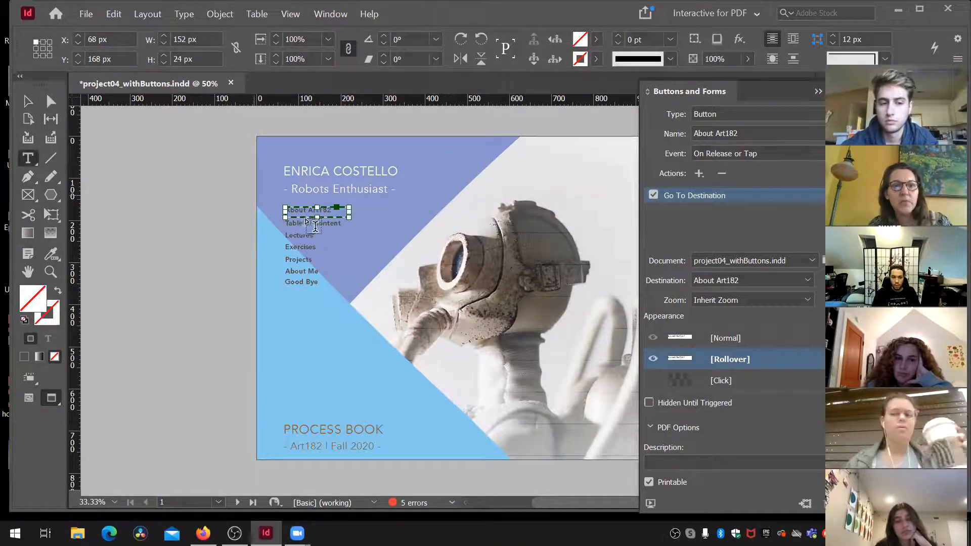
drag(329, 208, 276, 209)
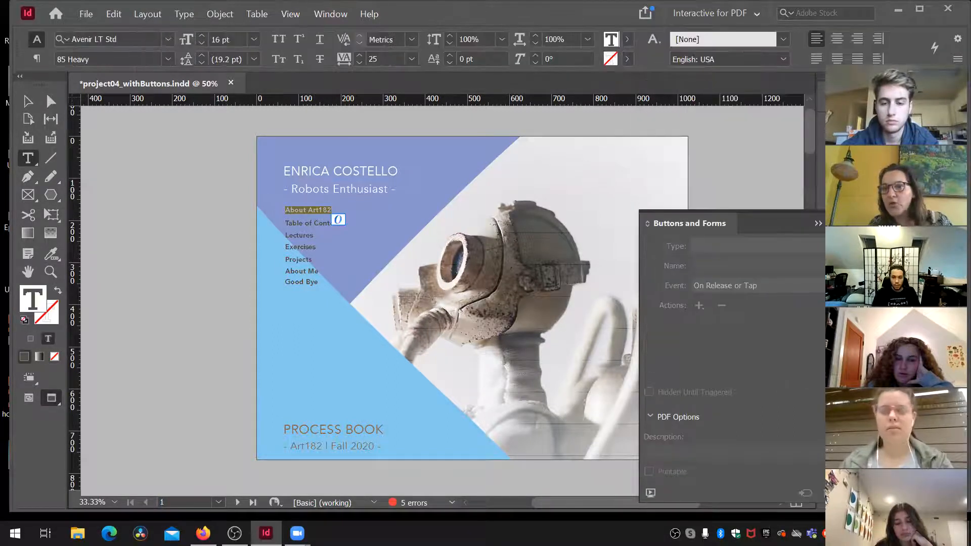
click(860, 265)
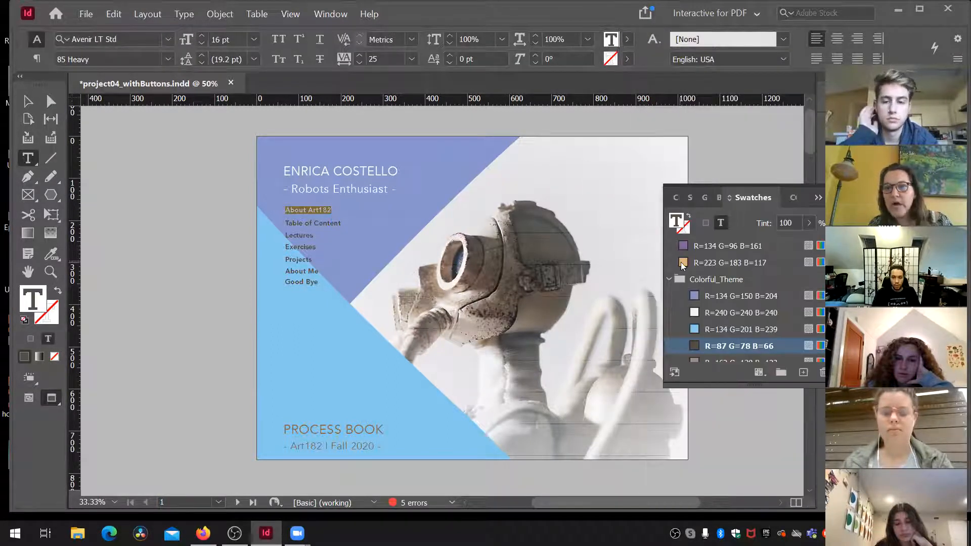
click(683, 265)
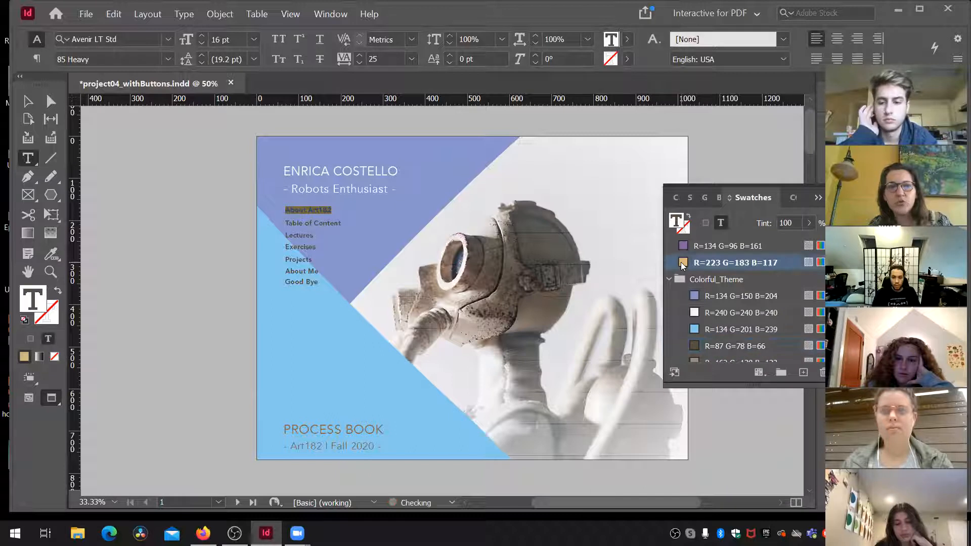
click(818, 198)
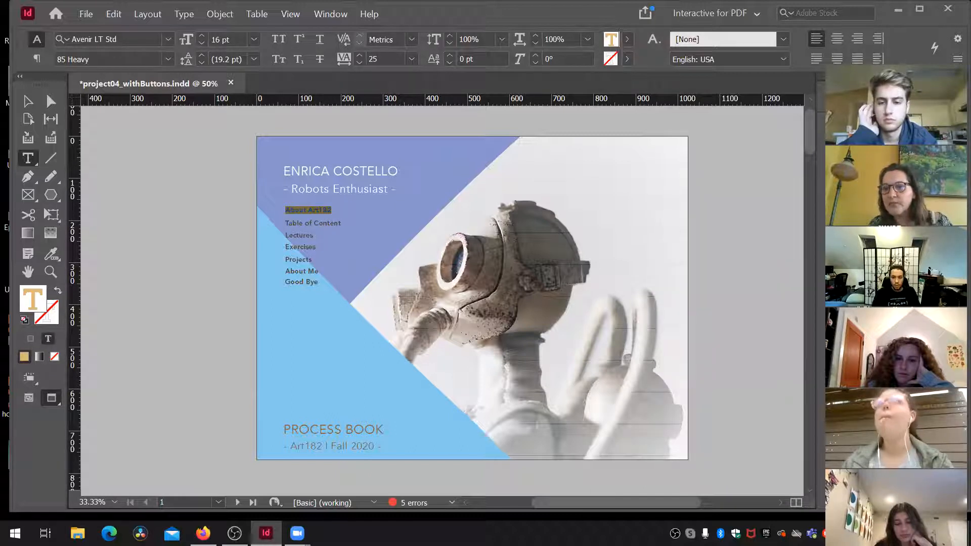
Reselect the About Art182 button and compare its Normal and Rollover appearances, finishing on Normal.
click(859, 224)
click(27, 100)
click(302, 209)
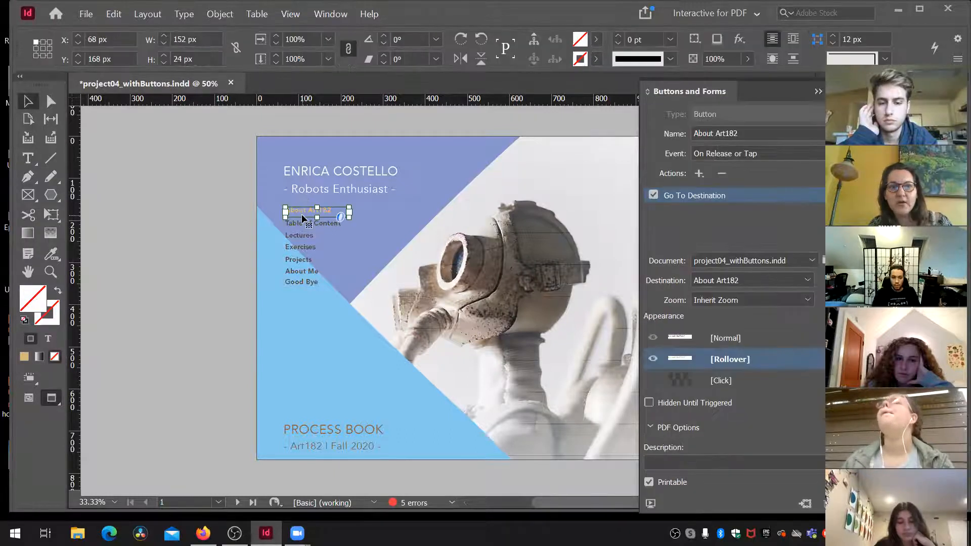
click(241, 207)
click(287, 213)
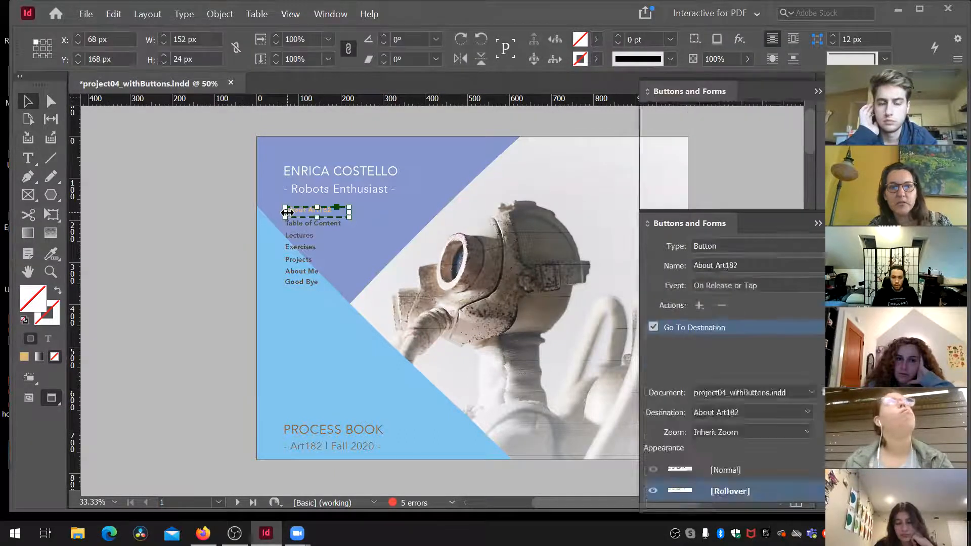
click(746, 340)
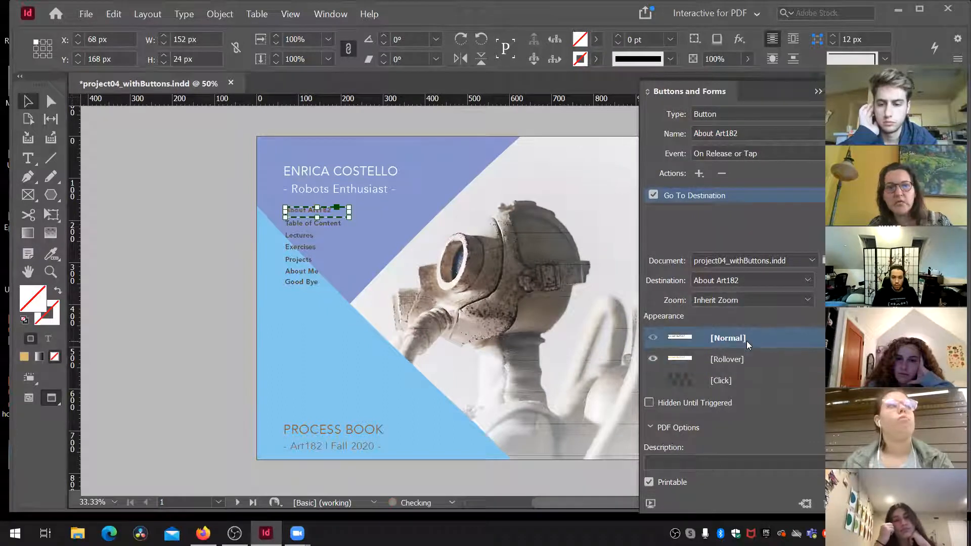
click(751, 360)
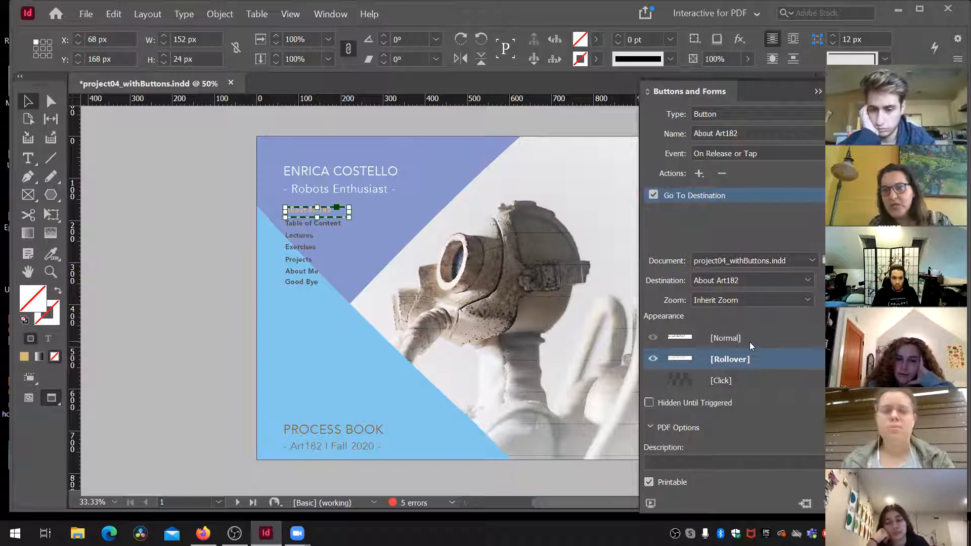
click(750, 342)
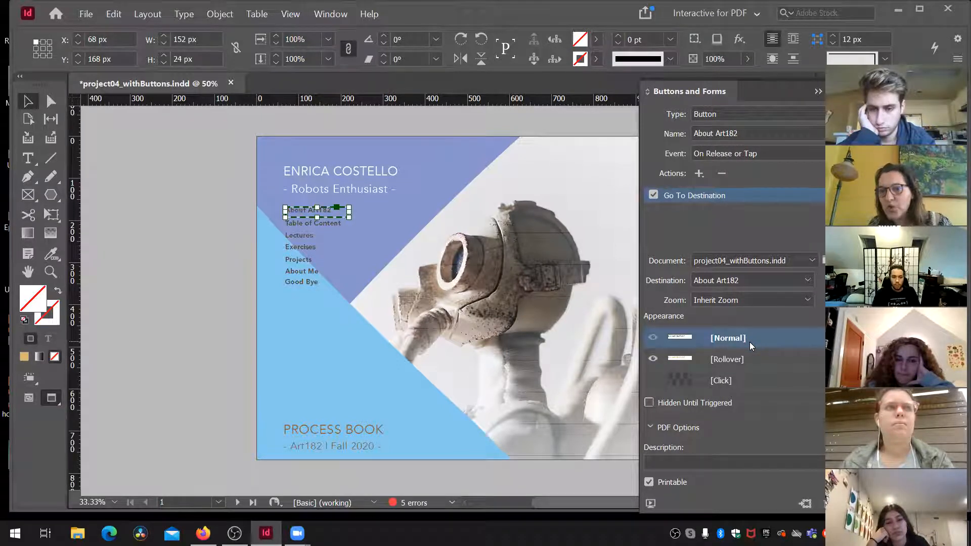
click(751, 360)
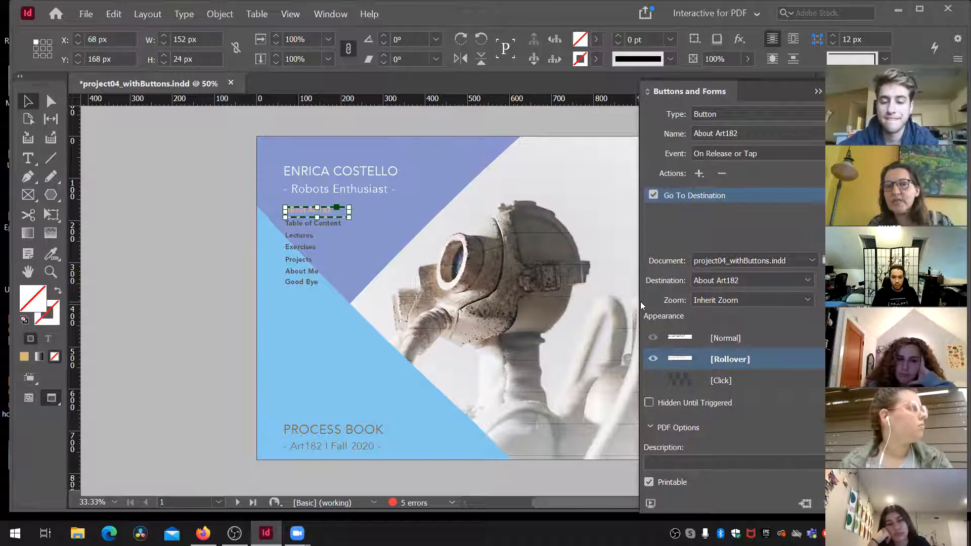
click(736, 339)
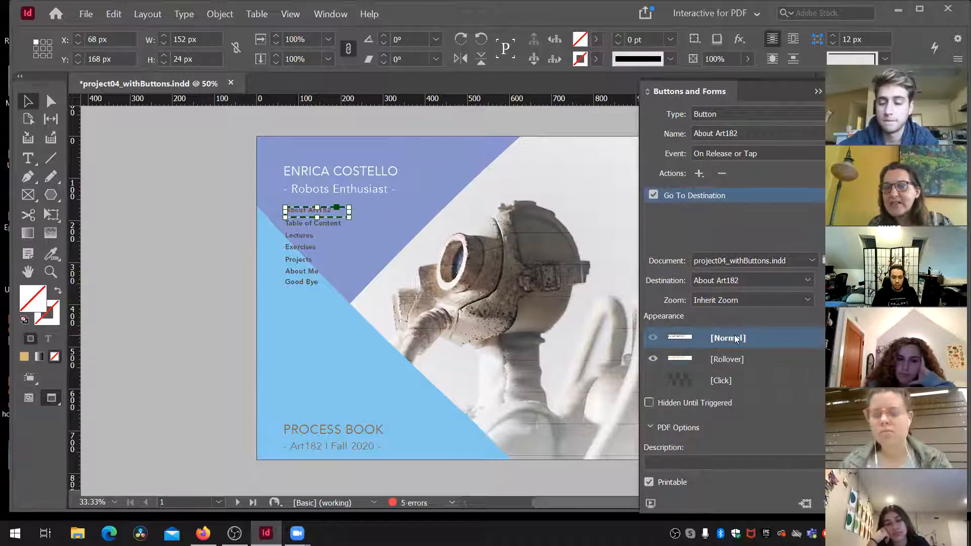
Convert the Table of Content text frame on the cover page to a Button and name it "TOC".
click(330, 226)
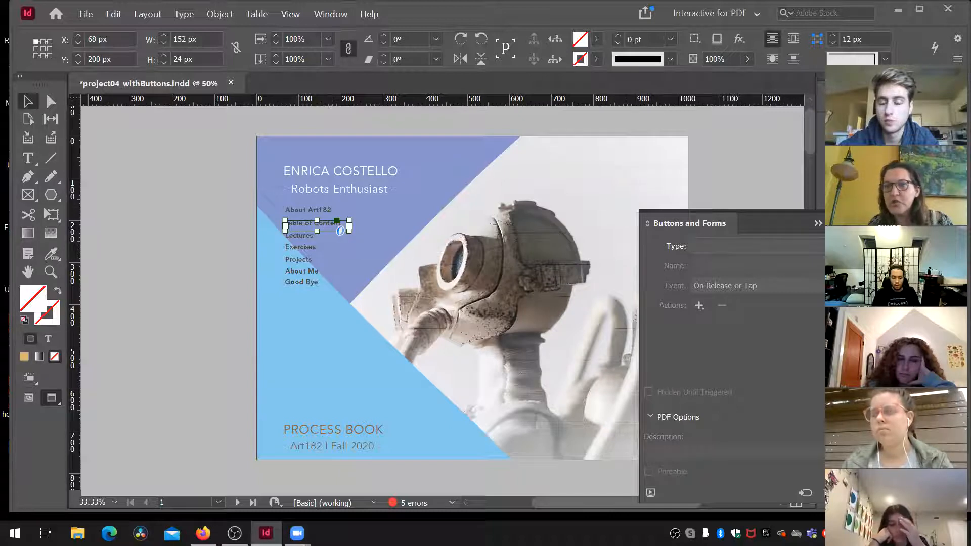
click(829, 246)
click(815, 265)
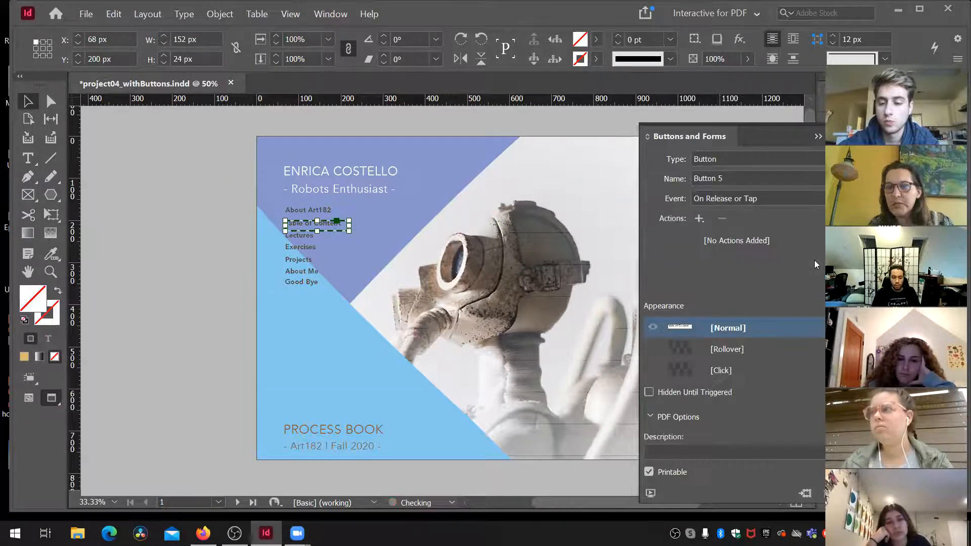
click(715, 178)
drag(715, 178, 678, 178)
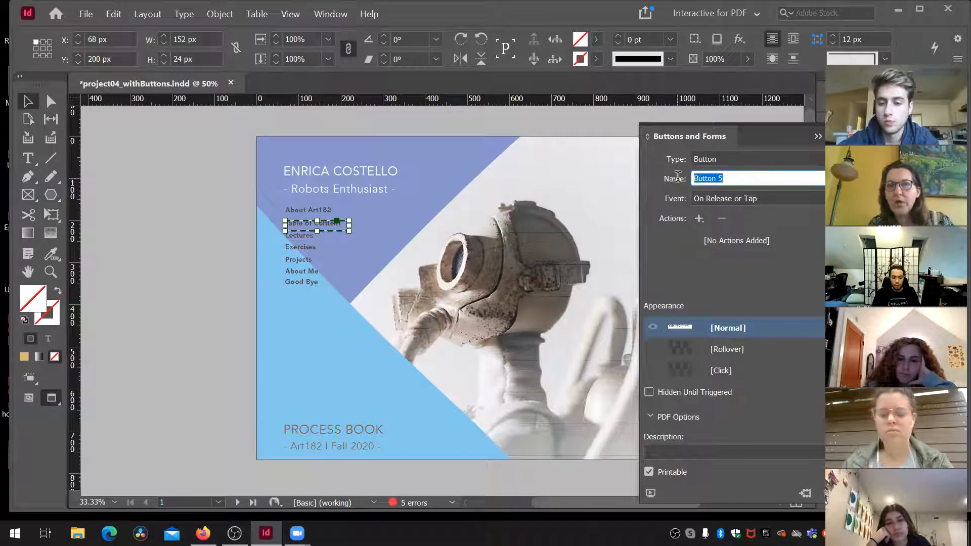
text(TOC)
key(Return)
Add a Go To Destination action to the TOC button, with the TOC bookmark as destination.
click(698, 218)
click(732, 220)
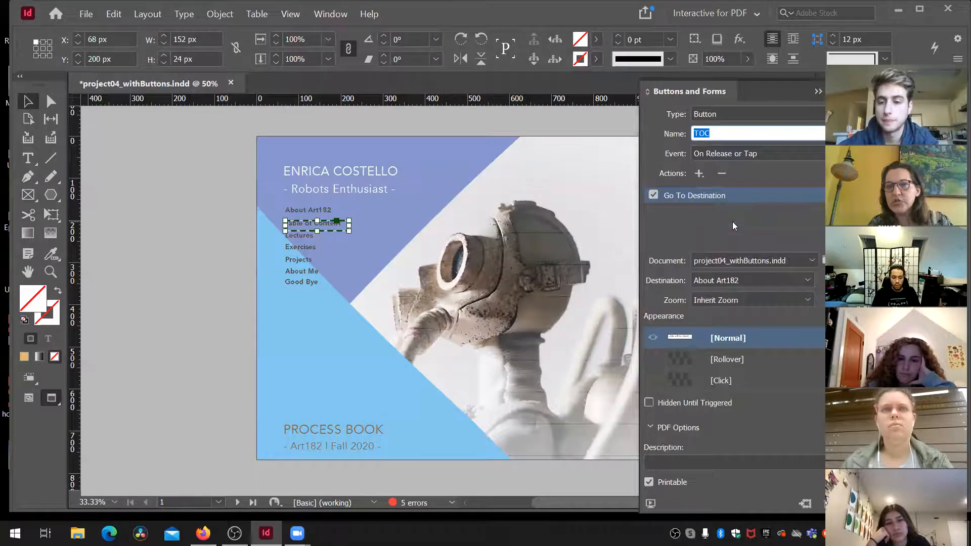
click(729, 281)
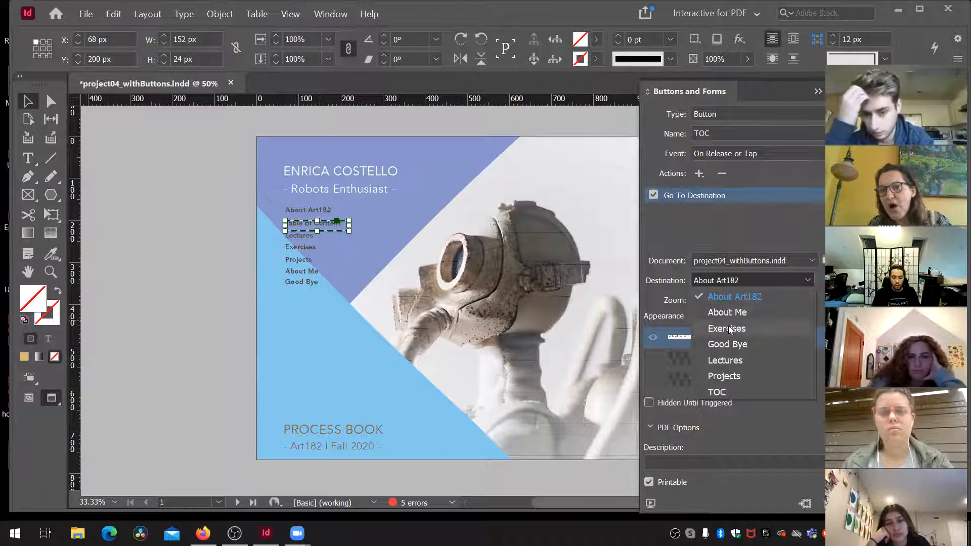
click(729, 390)
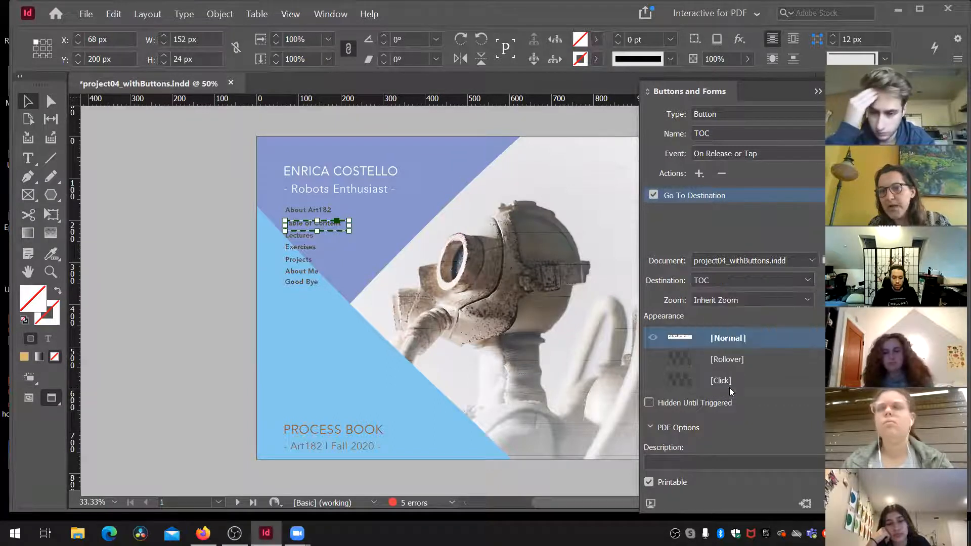
Add a Rollover appearance with 50% opacity to the TOC button and return to its Normal appearance.
click(733, 359)
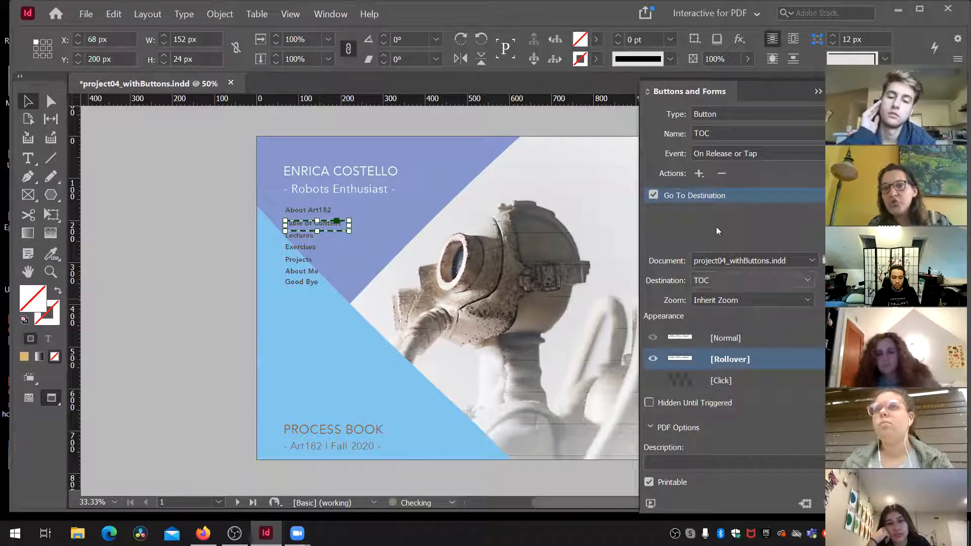
double_click(712, 60)
text(50)
key(Return)
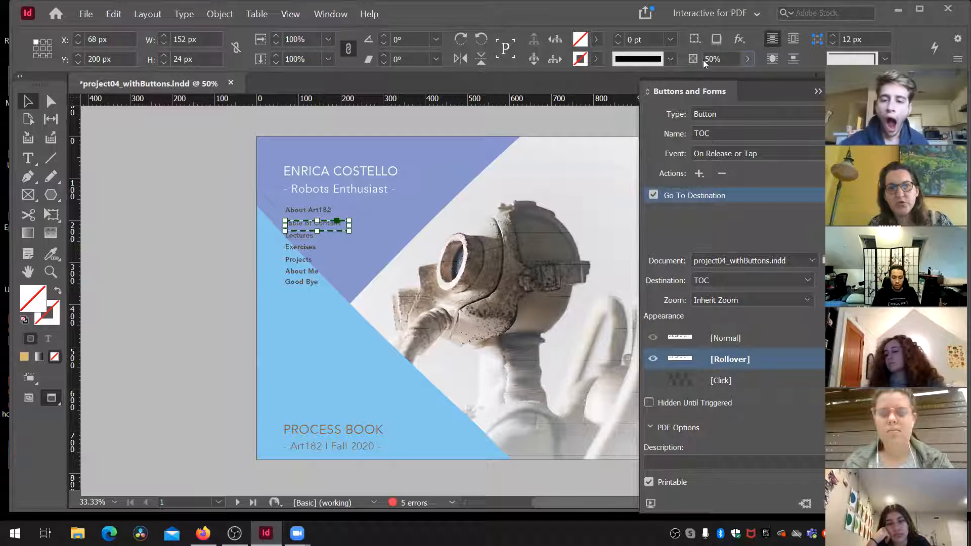
click(720, 343)
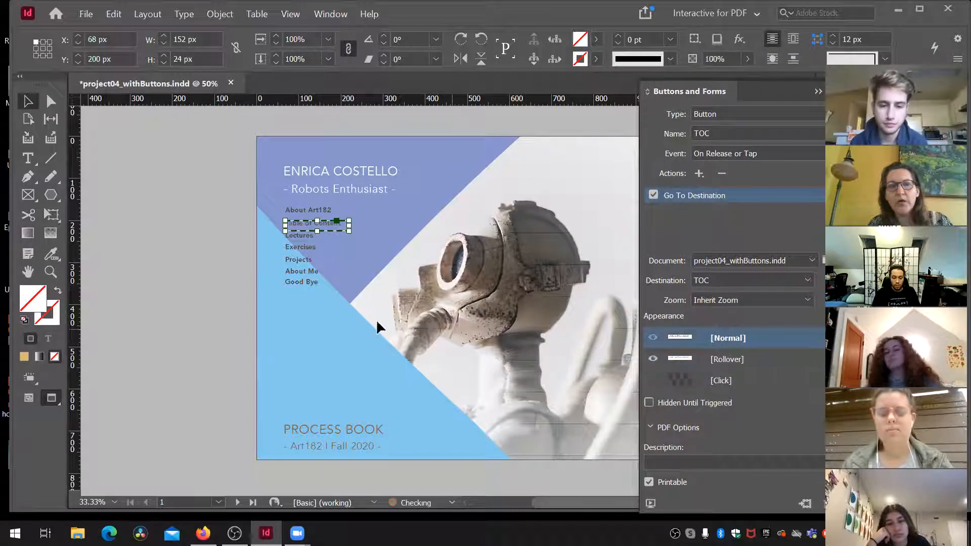
Convert the Lectures text frame on the cover page to a Button and name it "lectures".
click(301, 237)
drag(689, 91, 689, 223)
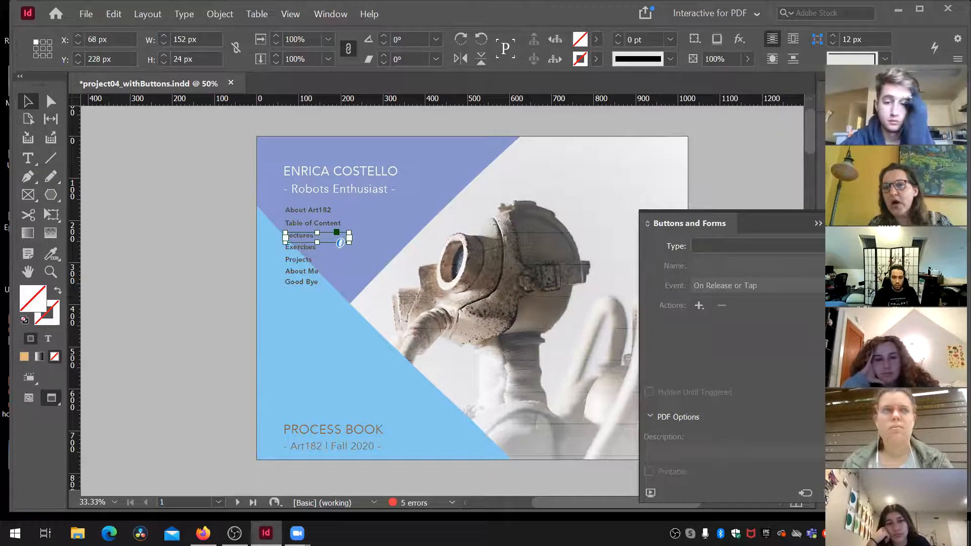
click(814, 246)
click(804, 262)
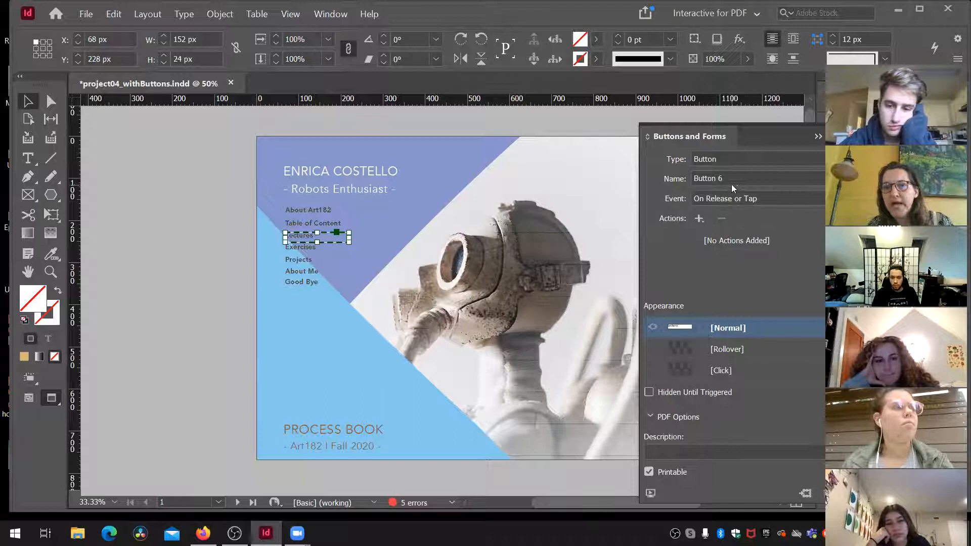
drag(723, 174, 684, 186)
text(lectures)
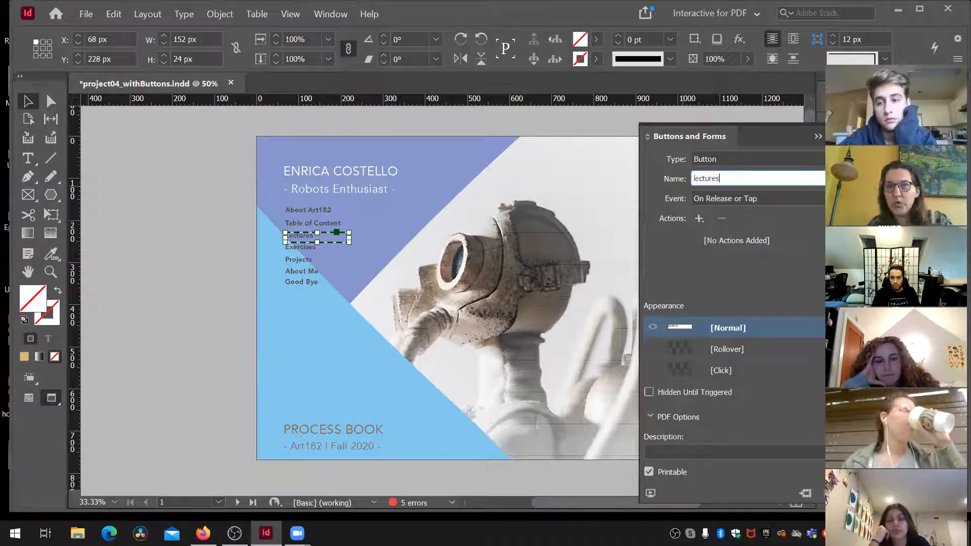
key(Return)
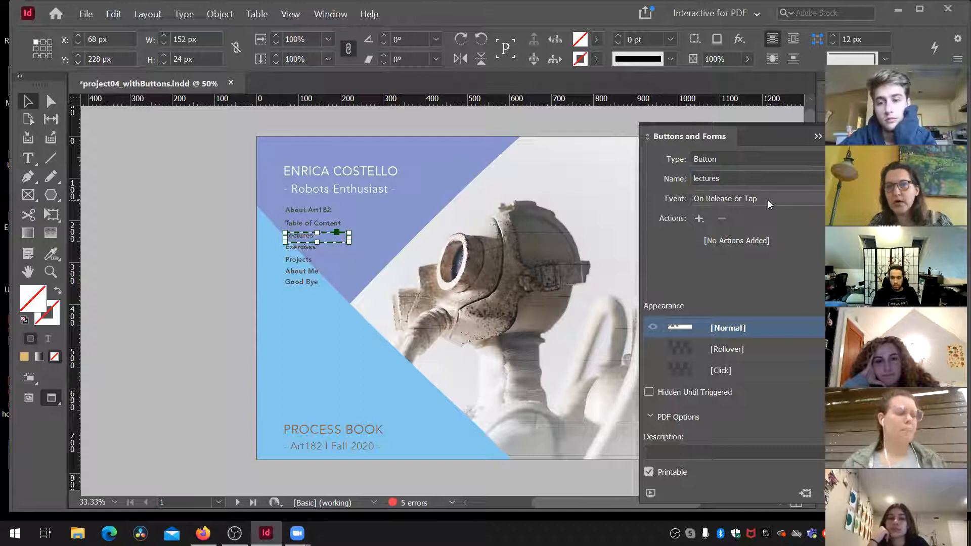
Choose On Release or Tap as the event that triggers the lectures button.
click(768, 201)
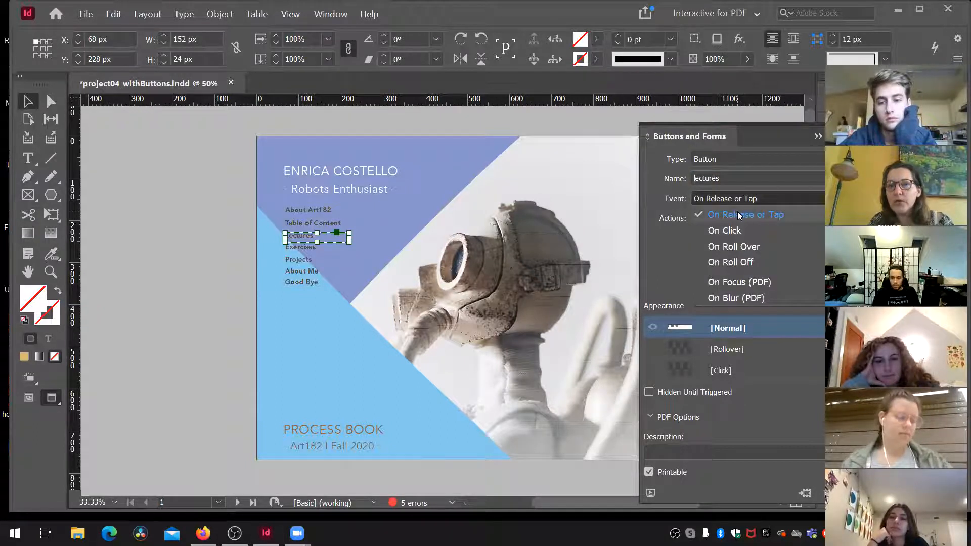
click(737, 213)
click(751, 200)
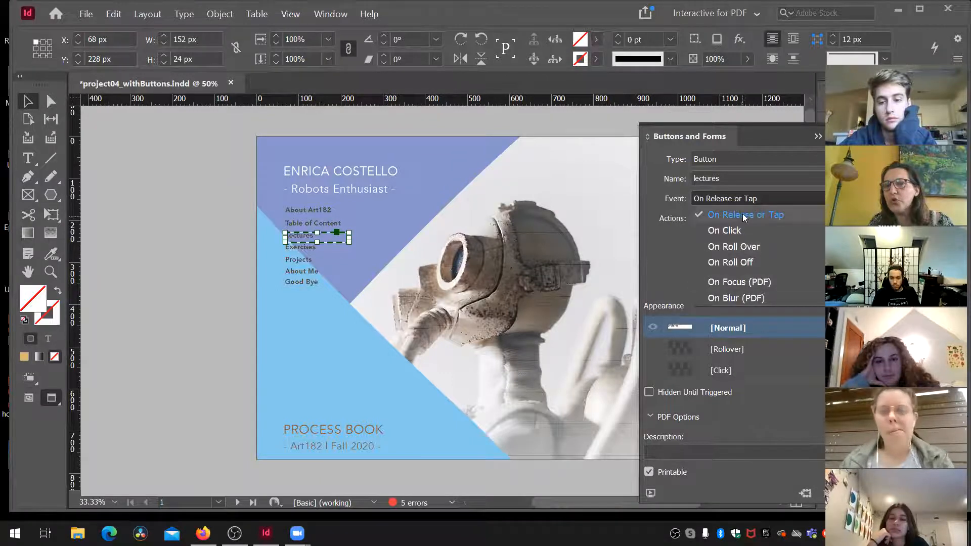
click(741, 213)
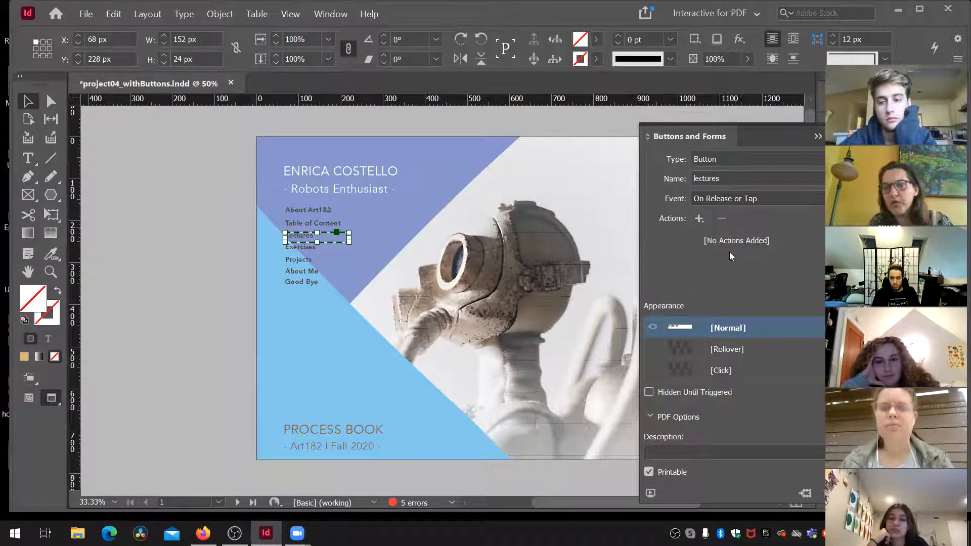
Add a Go To Destination action to the lectures button, with the Lectures bookmark as destination.
click(698, 222)
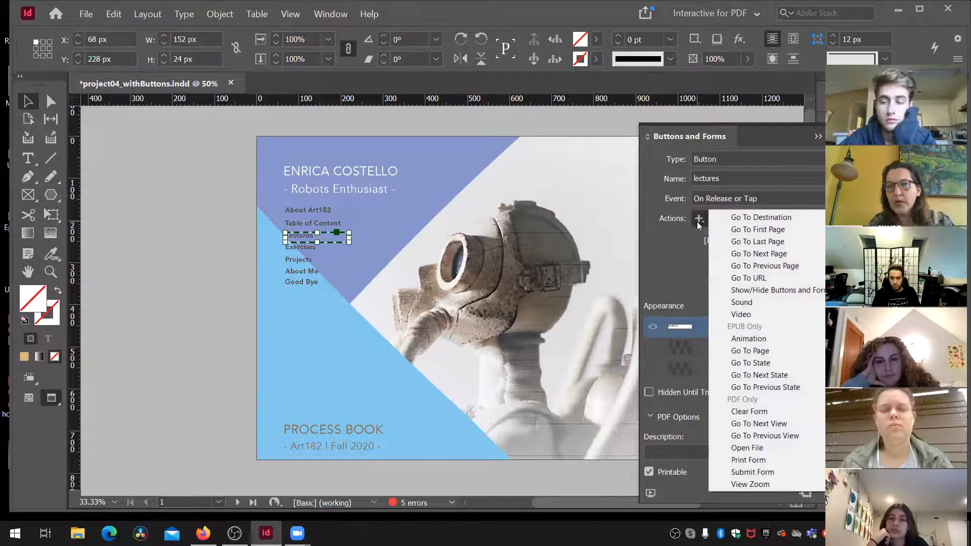
click(721, 218)
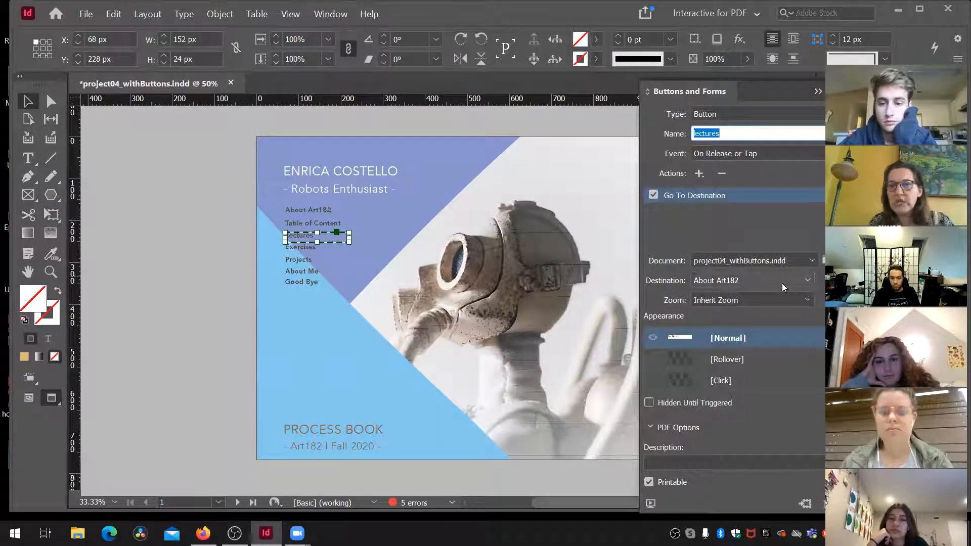
click(808, 280)
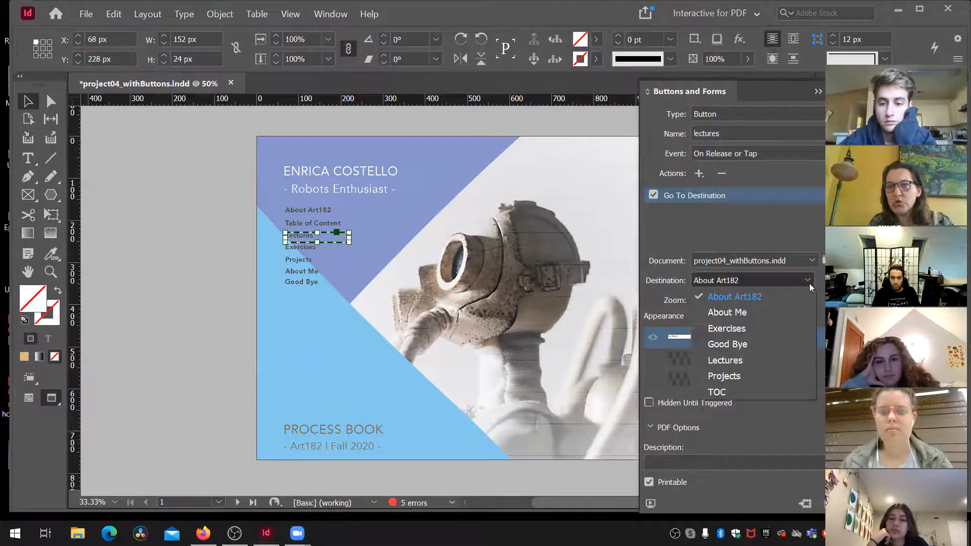
click(782, 361)
Give the lectures button a Rollover appearance with 50% opacity, return to its Normal appearance, and save the document.
click(773, 361)
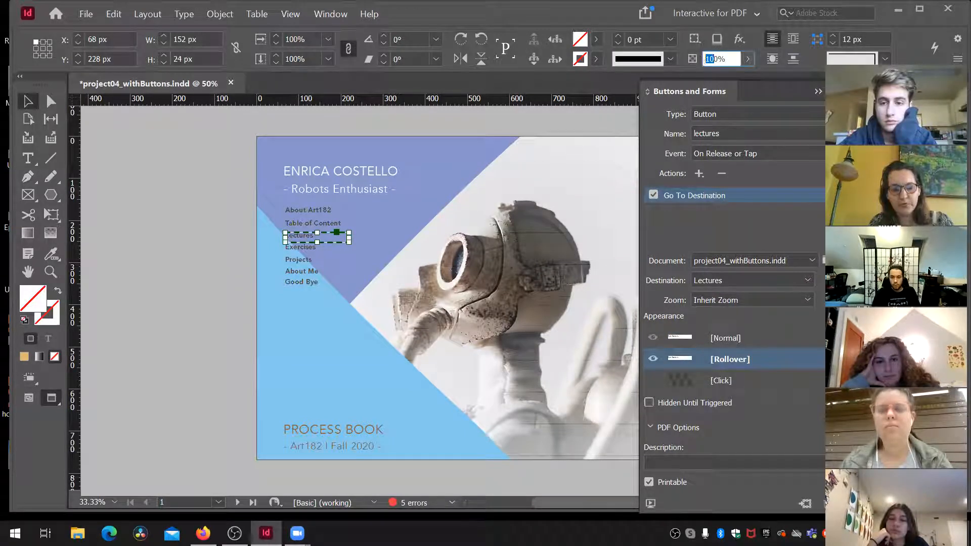
text(50)
key(Return)
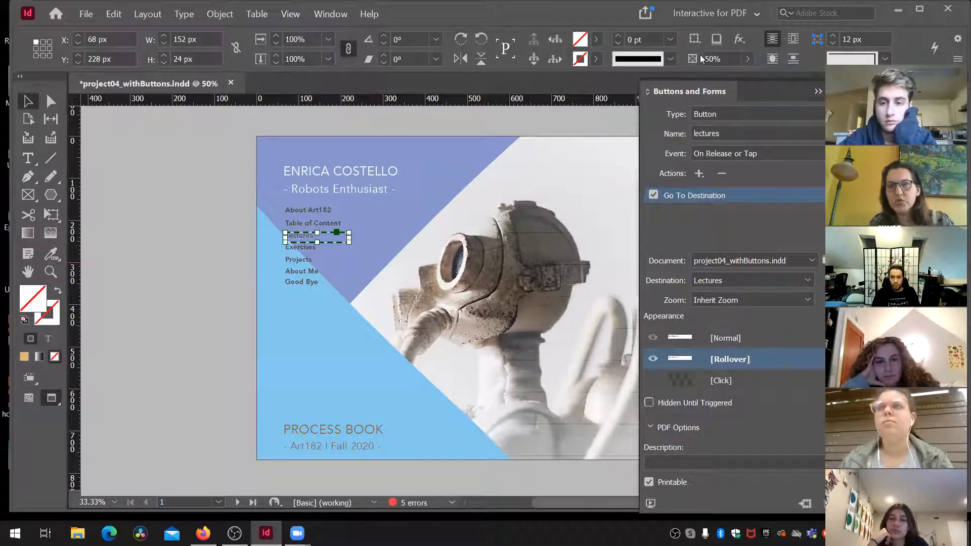
click(725, 338)
click(221, 188)
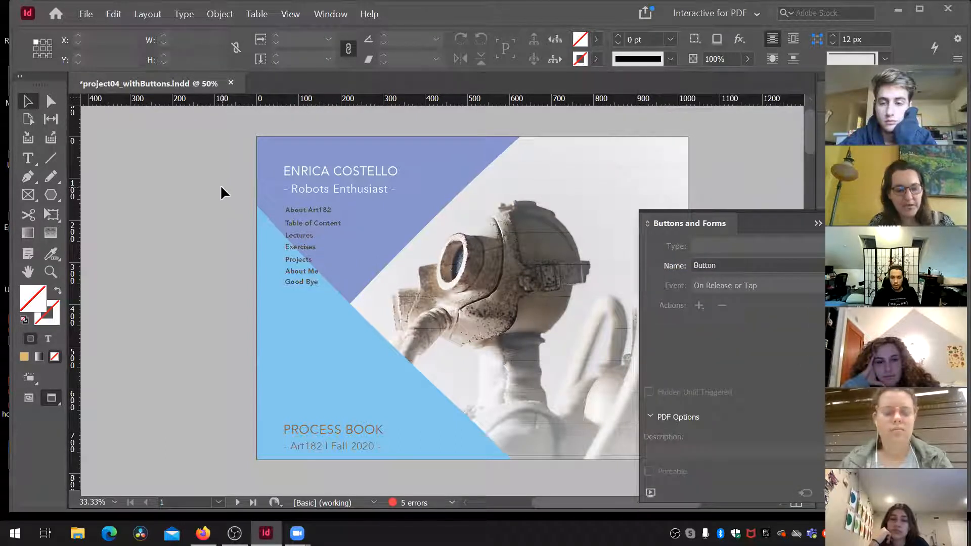
key(ctrl+s)
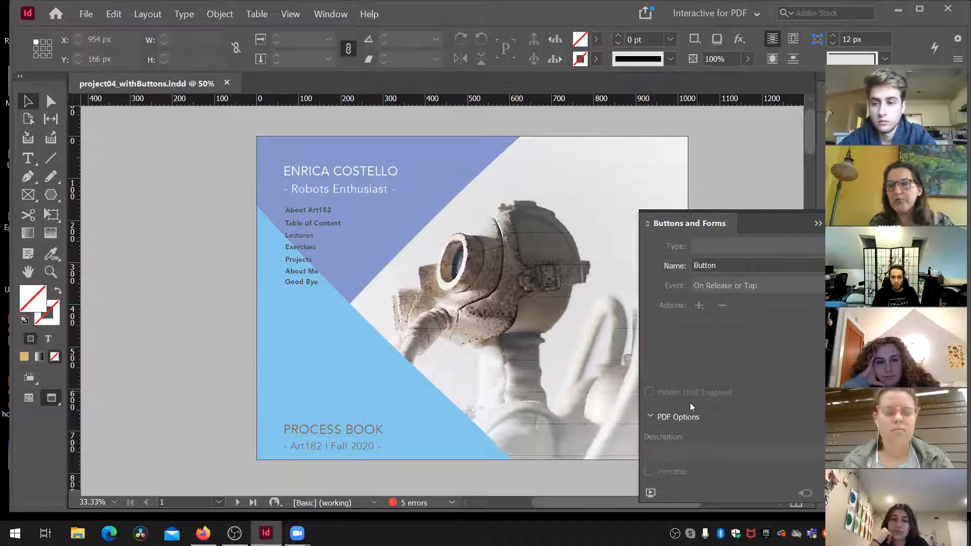
Preview the interactivity in document mode, and close the preview and the Buttons and Forms settings.
drag(718, 225, 731, 165)
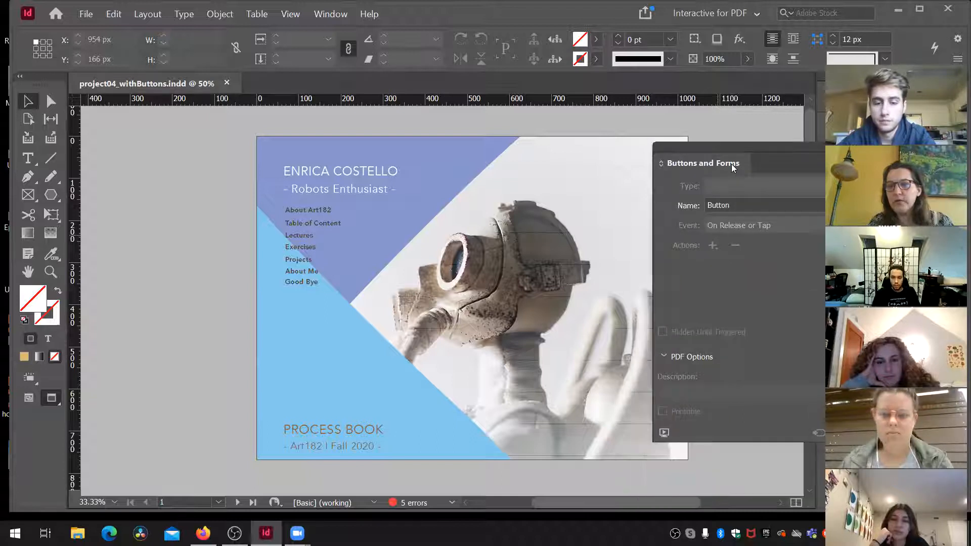
click(664, 433)
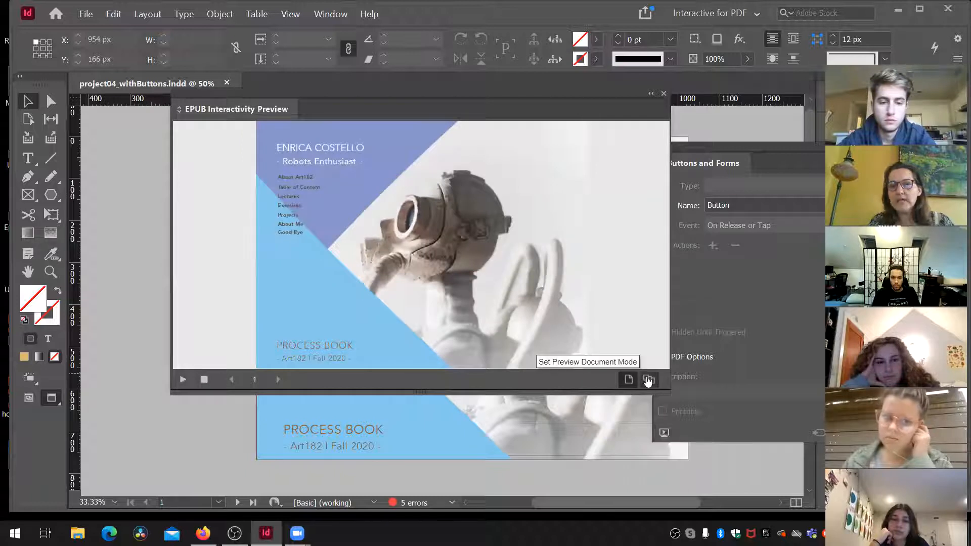
click(649, 384)
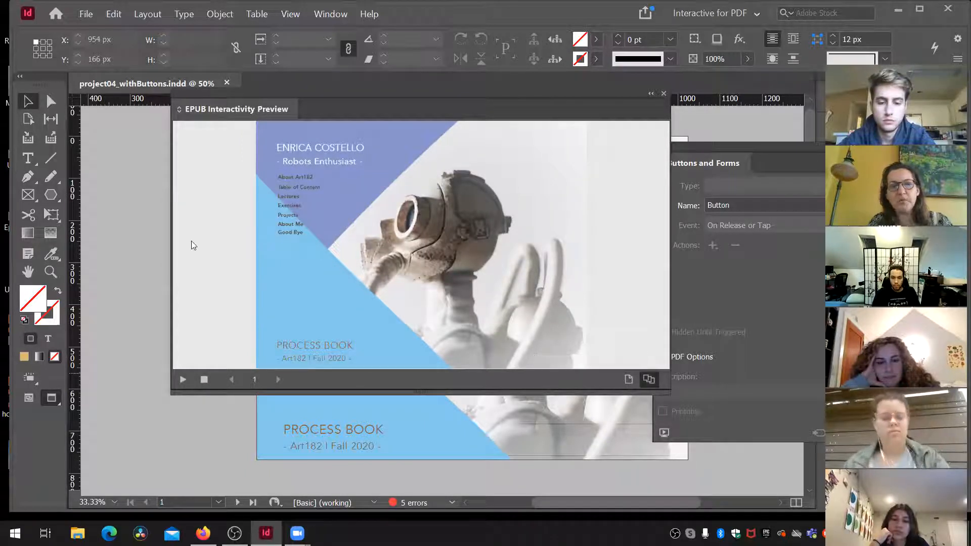
click(183, 380)
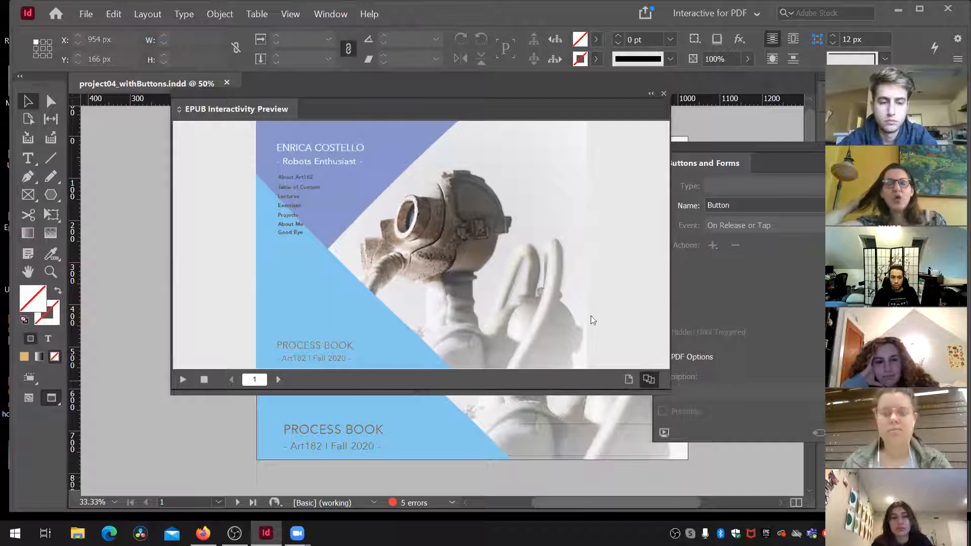
click(663, 94)
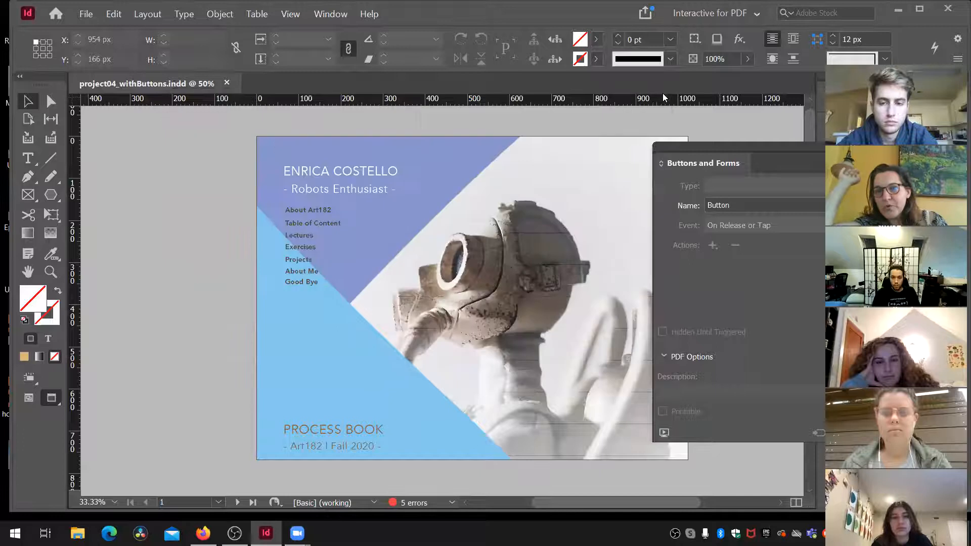
click(790, 143)
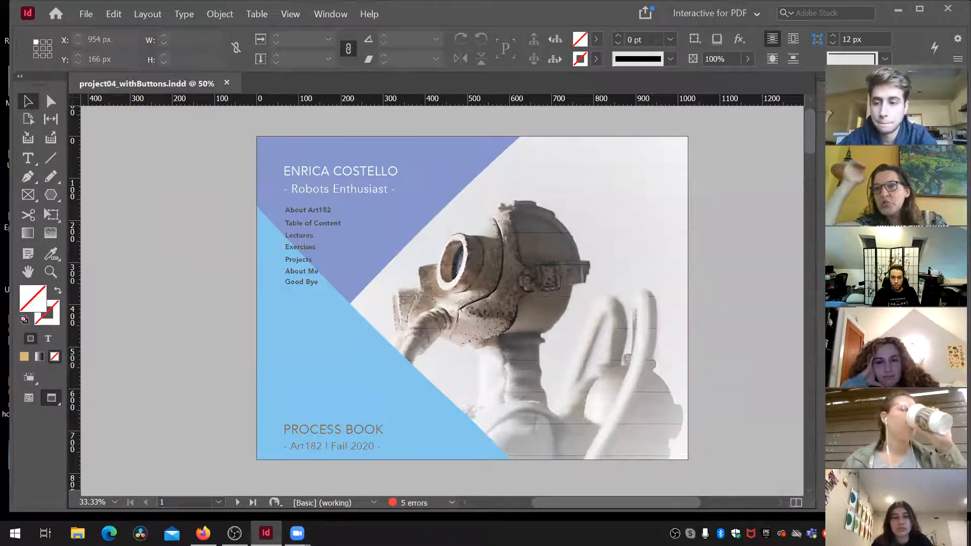
Start exporting the document as Adobe PDF (Interactive) under the file name project04_withButtons_text.
click(86, 14)
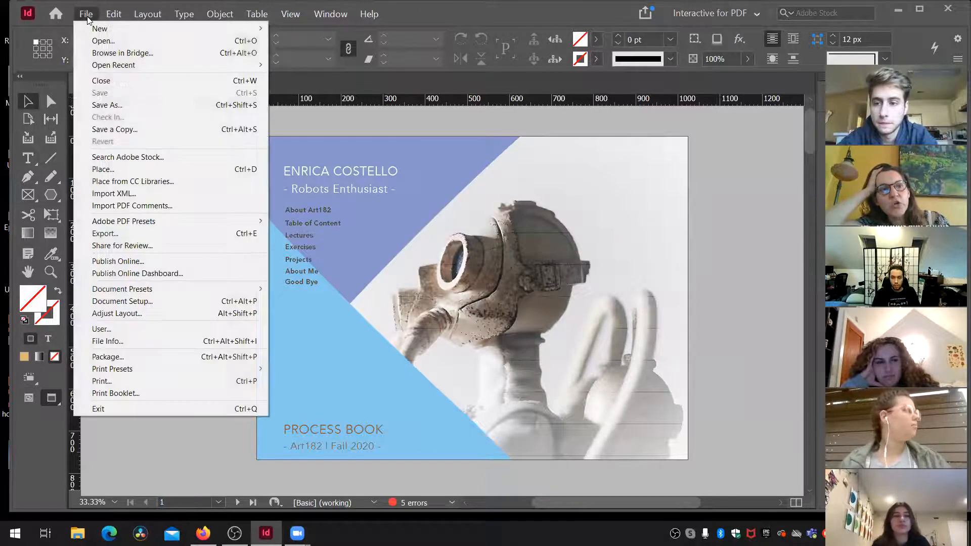
click(111, 233)
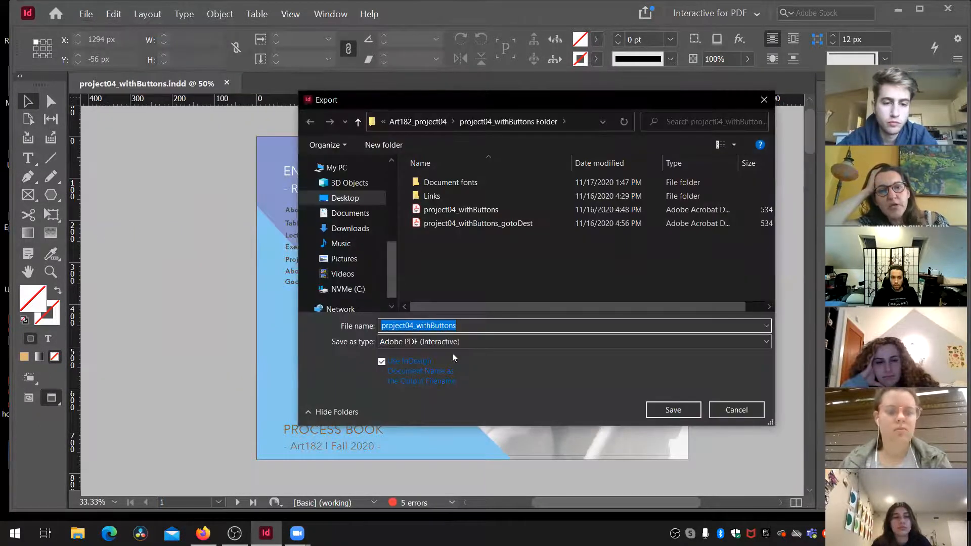
click(459, 326)
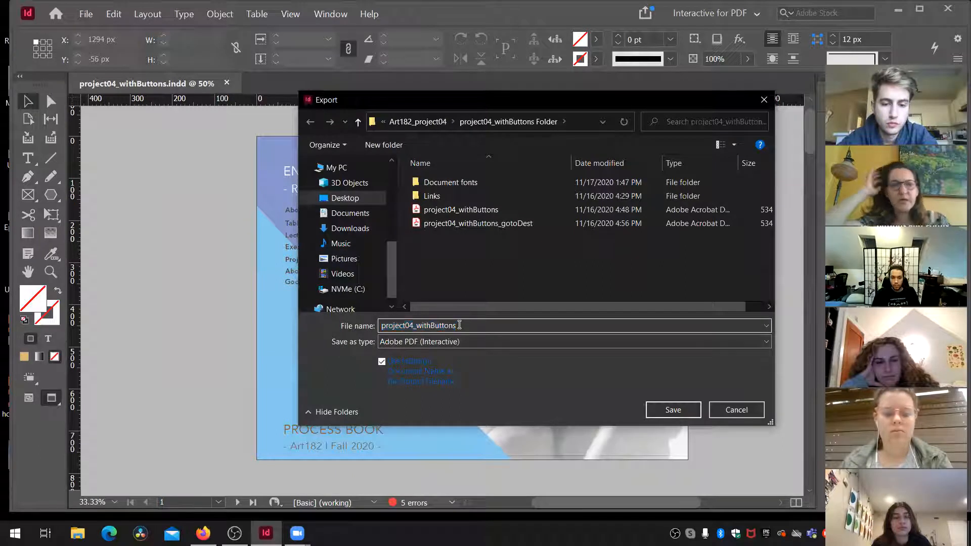
text(_te)
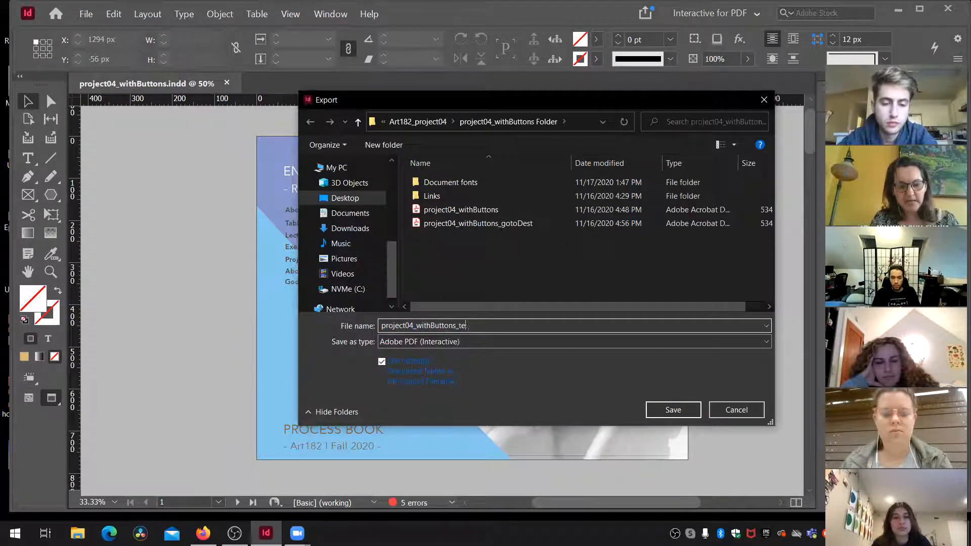
text(xt)
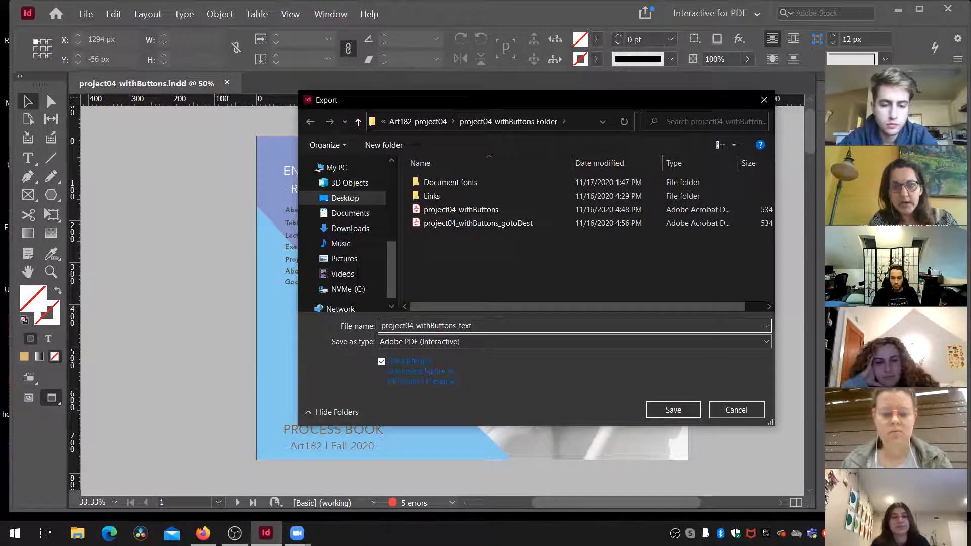
click(658, 410)
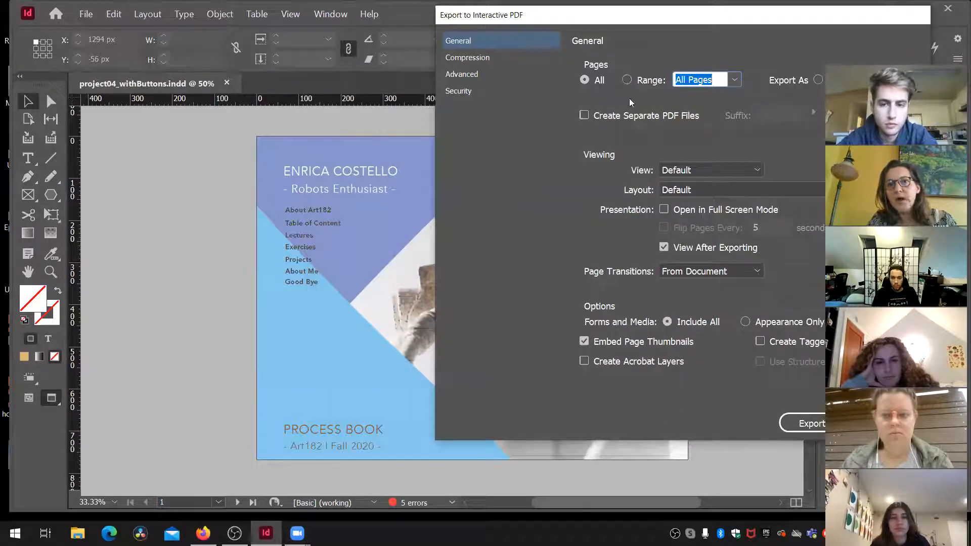
Export the interactive PDF with Open in Full Screen Mode enabled and Fade page transitions, accepting the missing font.
click(661, 209)
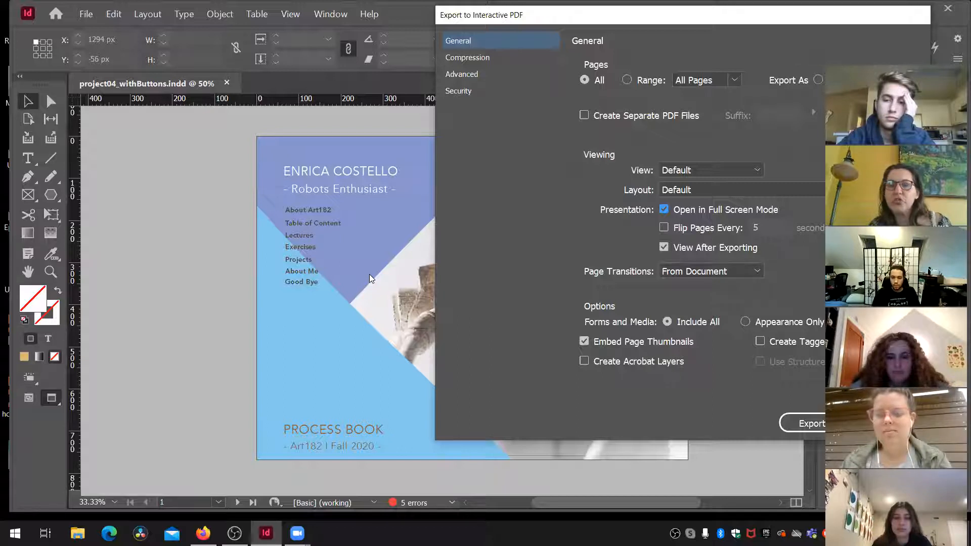
click(757, 272)
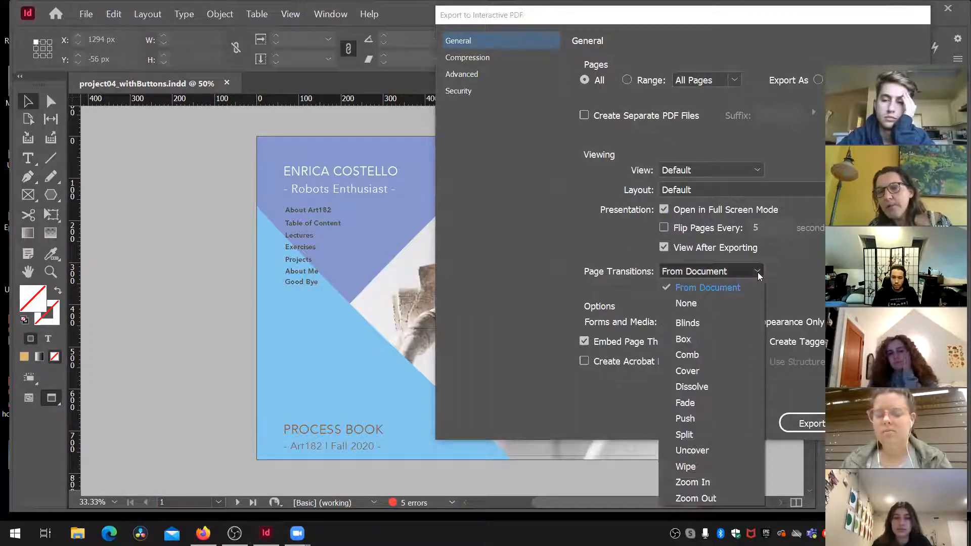
click(693, 408)
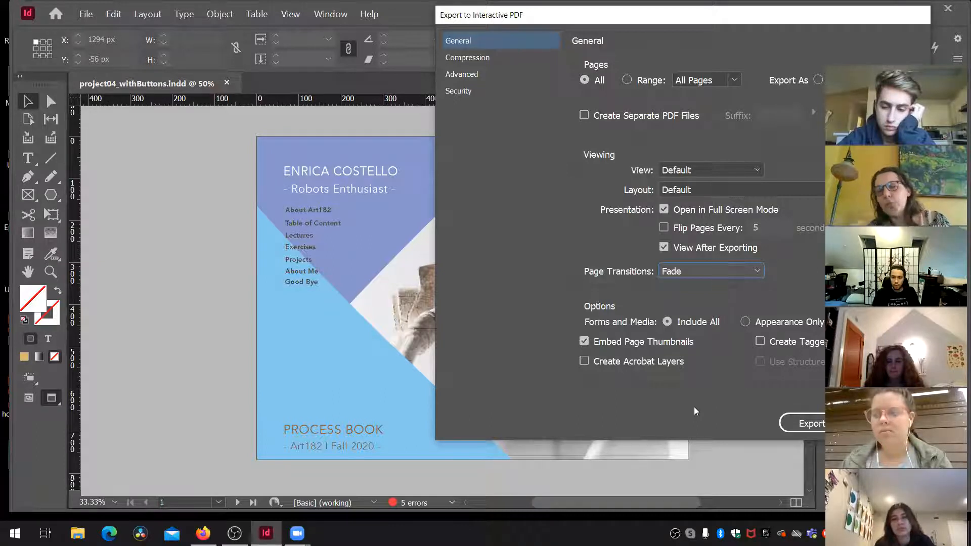
click(805, 422)
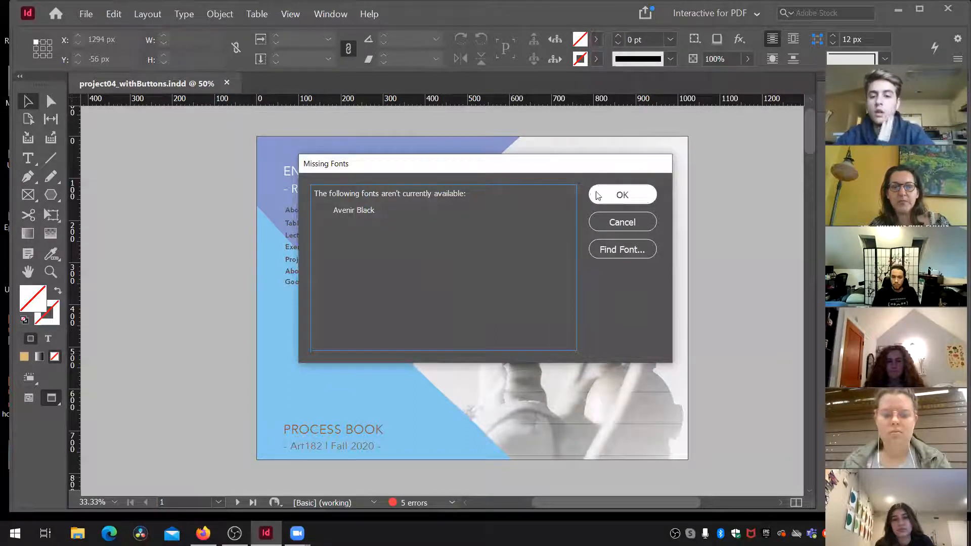
click(615, 200)
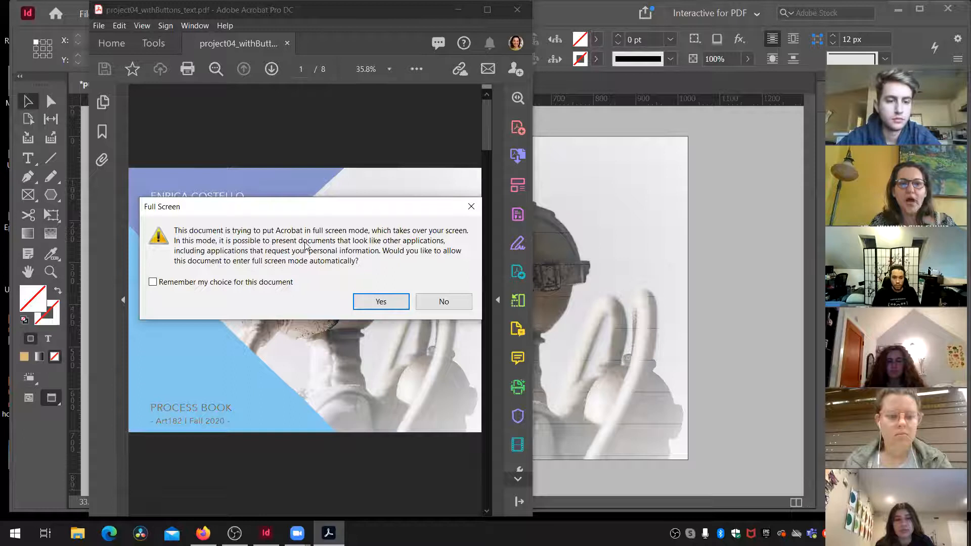
Allow full screen mode for the exported PDF in Acrobat and test the About Art182, Table of Content and Lectures buttons on the cover.
click(369, 303)
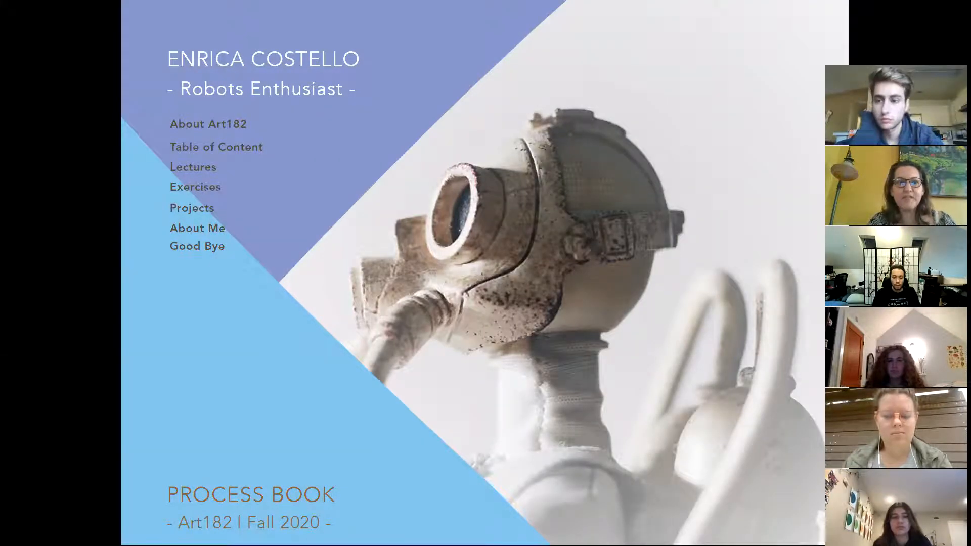
click(237, 127)
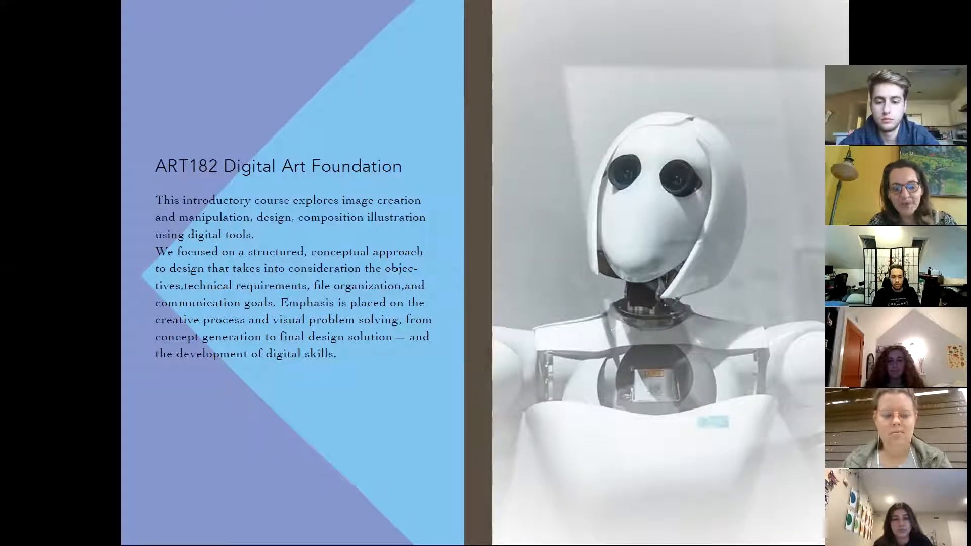
key(Left)
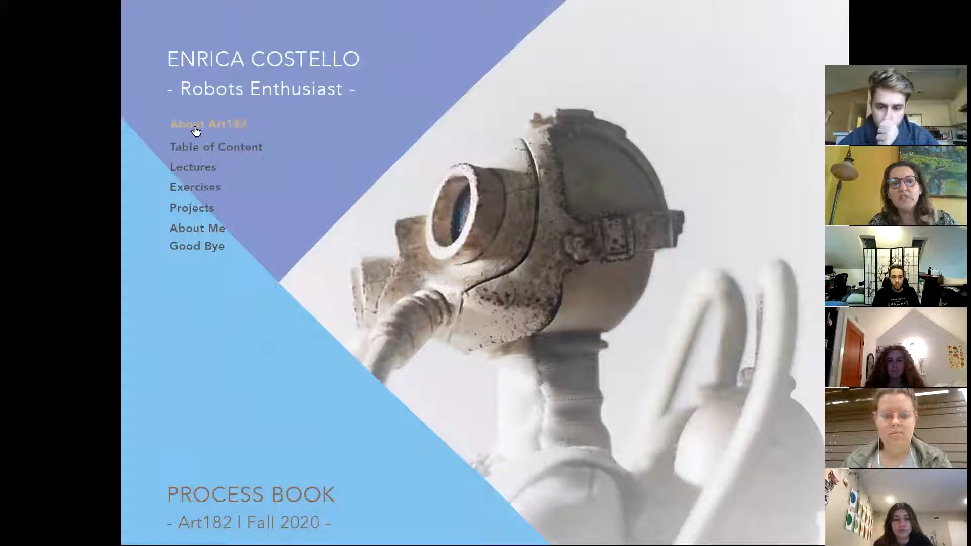
click(196, 148)
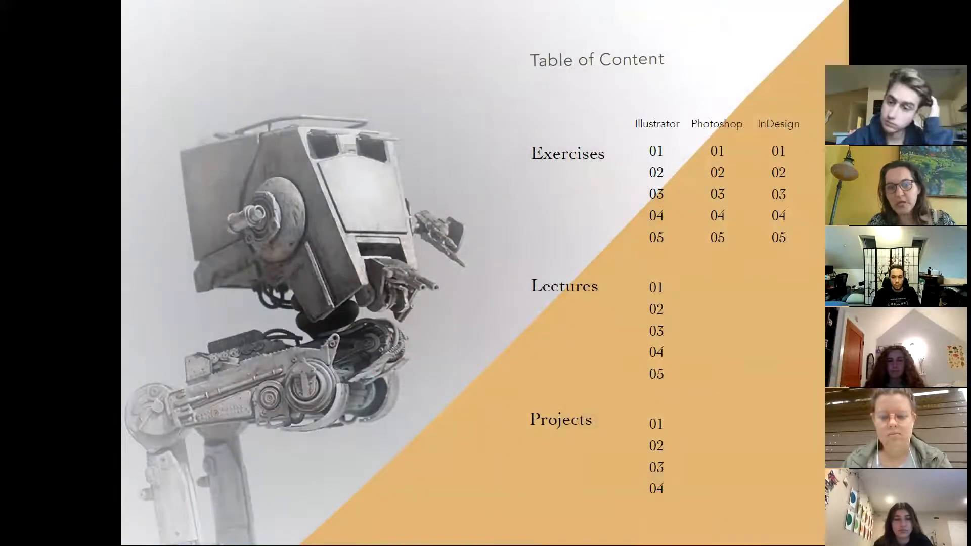
key(Left)
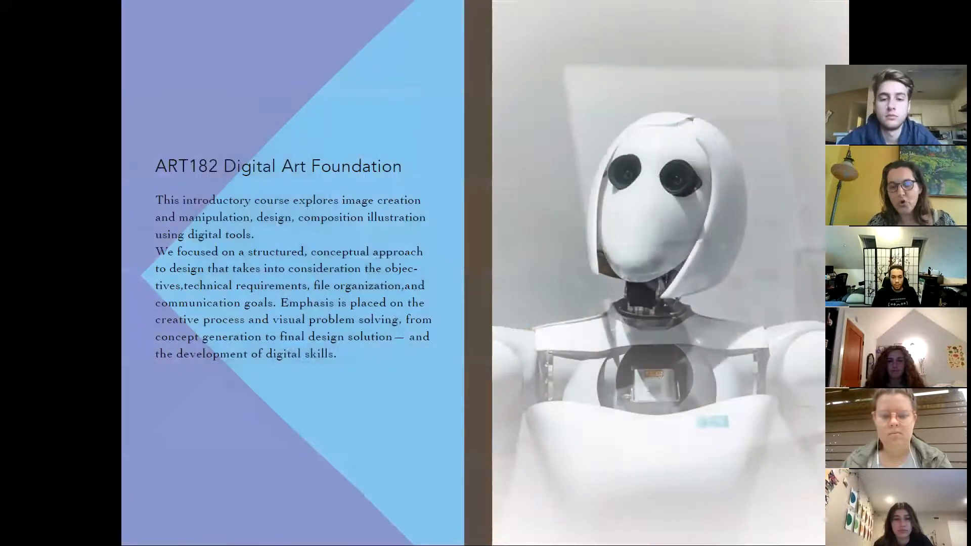
key(Left)
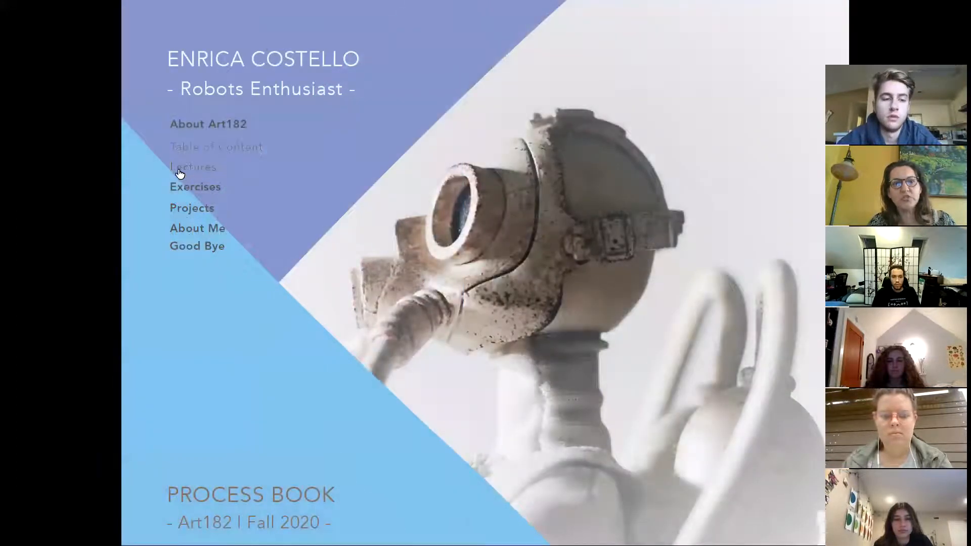
click(199, 167)
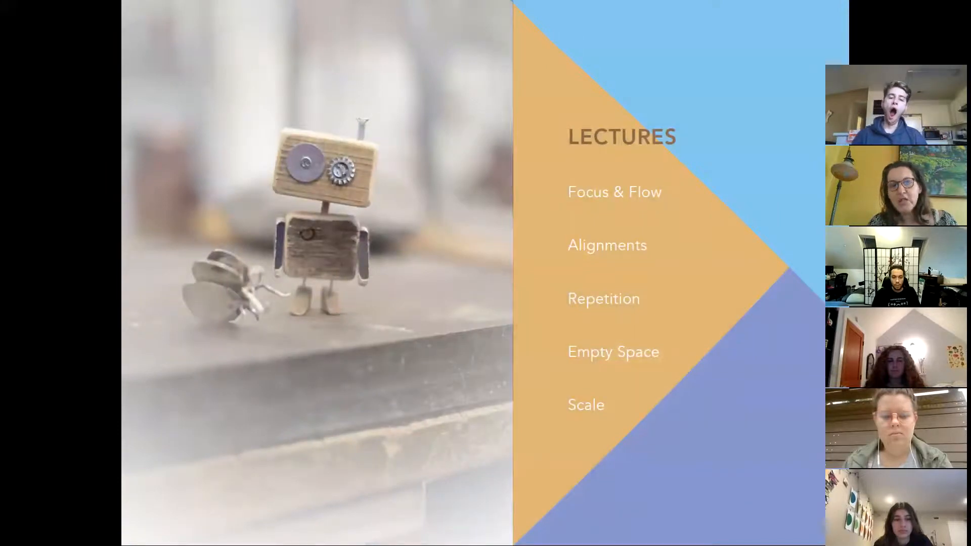
Page through the PDF from the Lectures page, return to the cover and leave full screen mode.
key(Right)
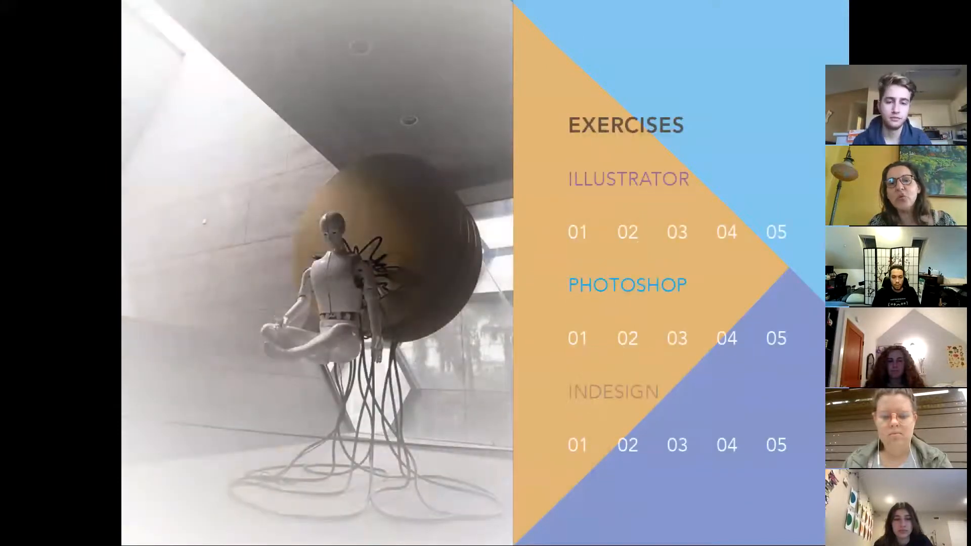
key(Right)
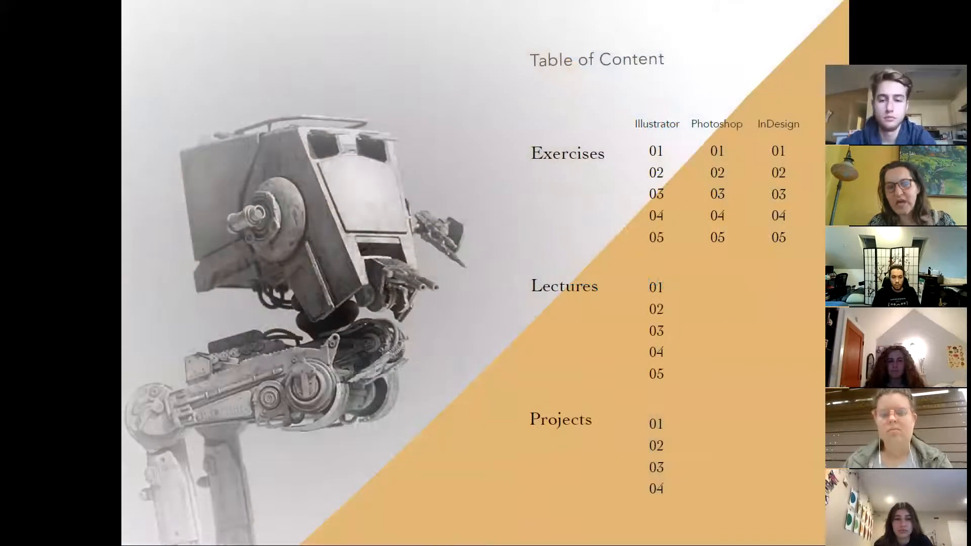
key(Left)
key(Left)
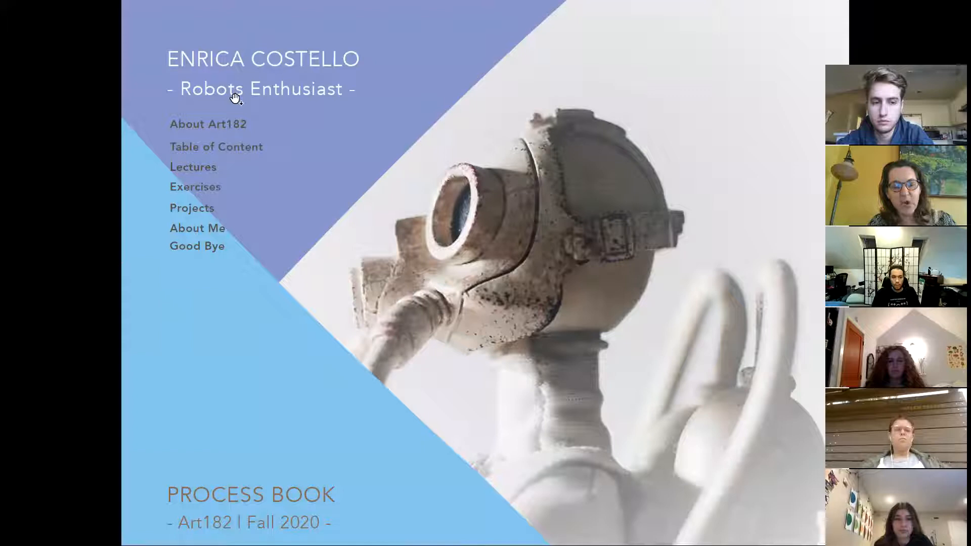
key(Escape)
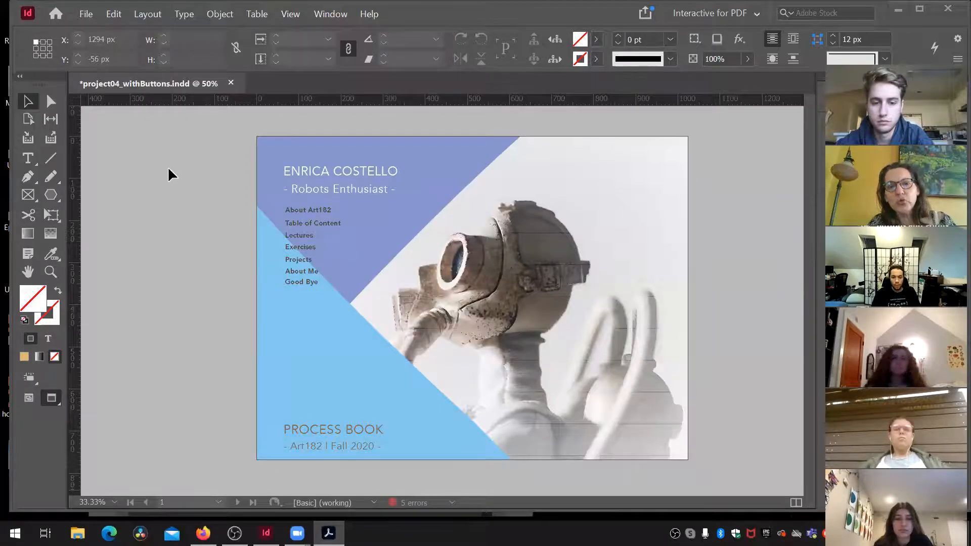
Copy the set of seven navigation buttons, About Art182 to Good Bye, from the cover page for use on page 2.
click(145, 178)
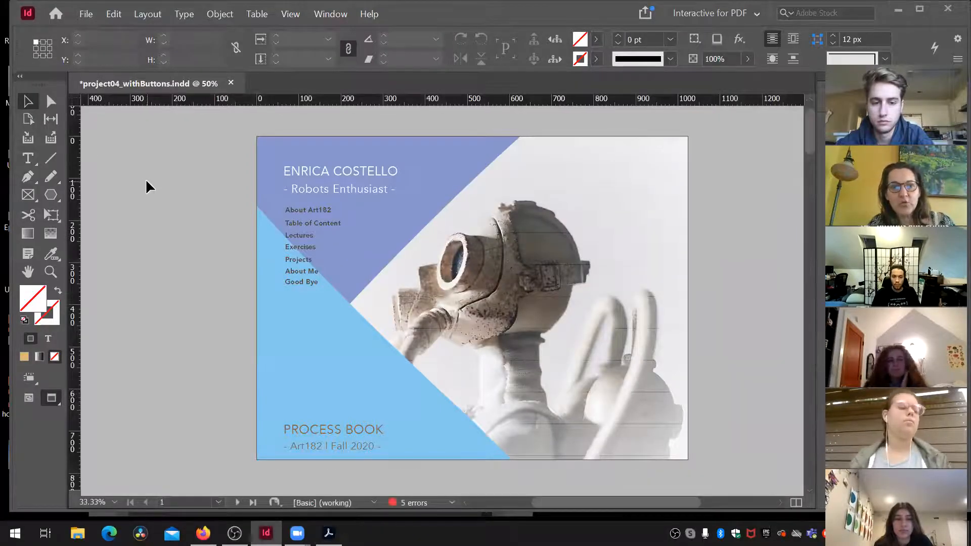
click(302, 281)
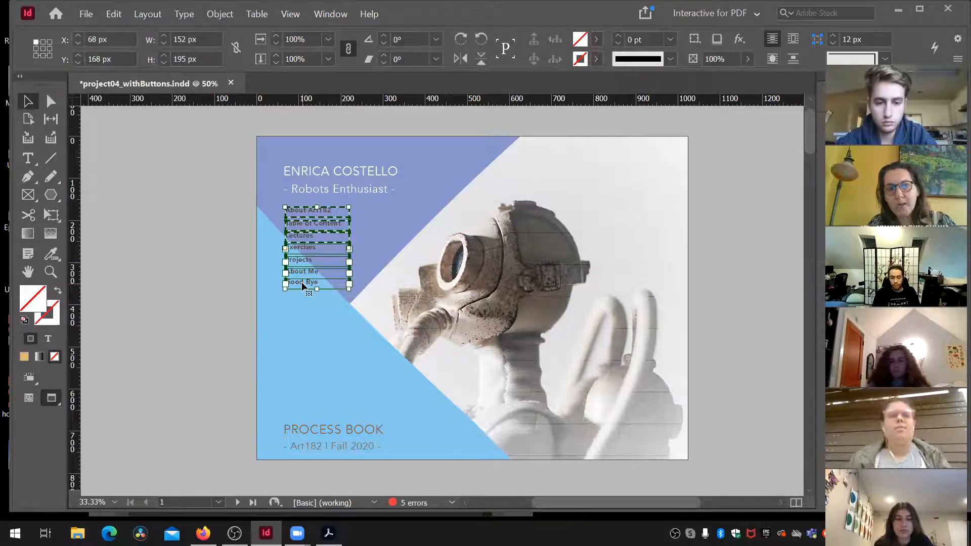
scroll(304, 284, down, 10)
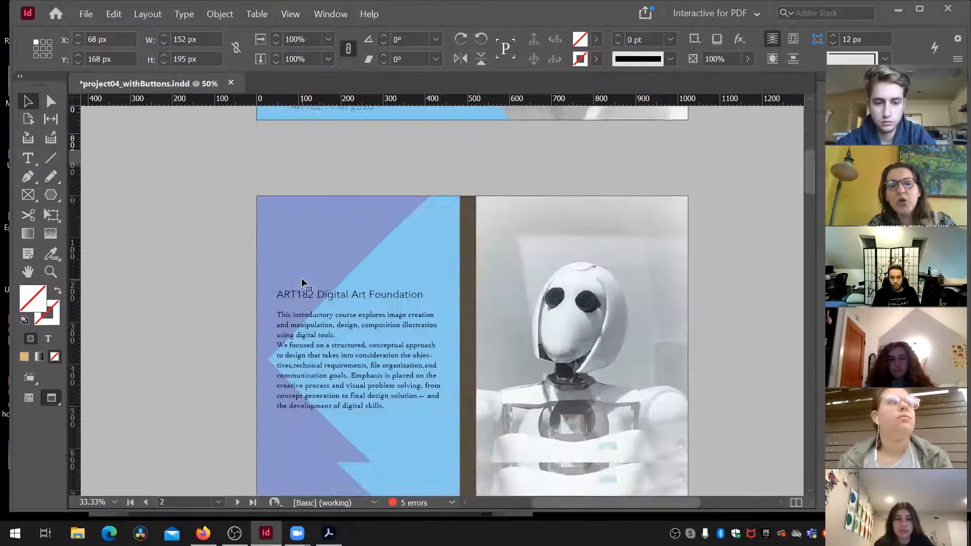
scroll(307, 286, up, 3)
scroll(308, 286, down, 1)
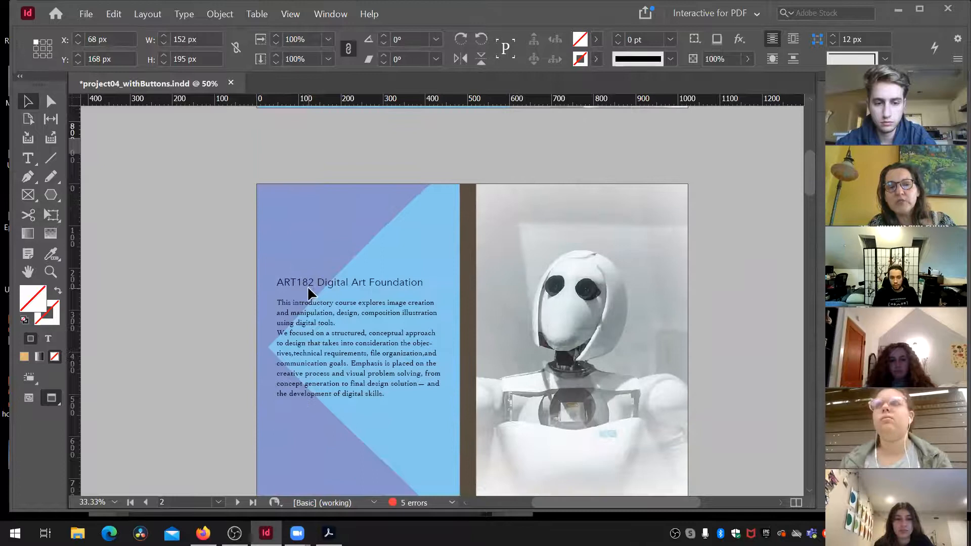
Try pasting the copied navigation buttons in place over the page 2 text, and undo the paste.
click(228, 262)
click(119, 14)
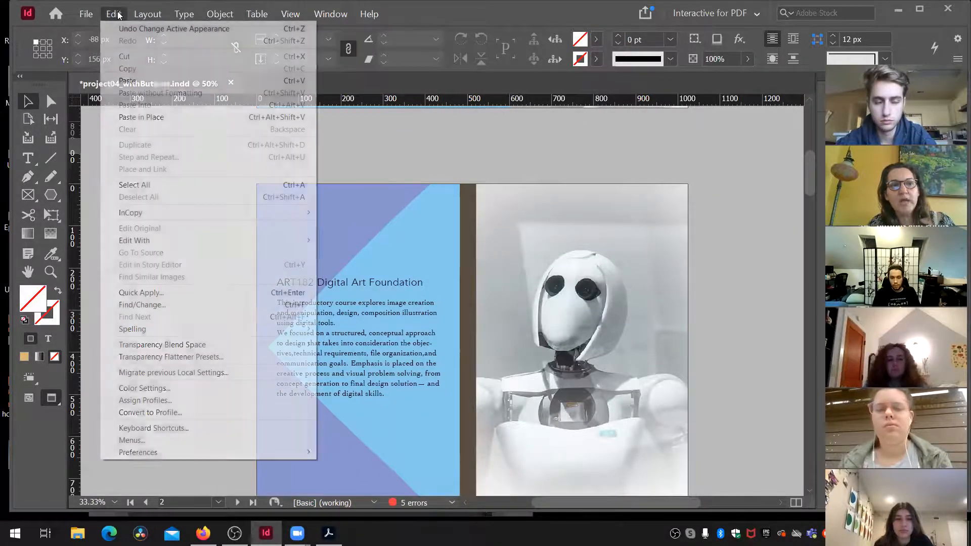
click(138, 118)
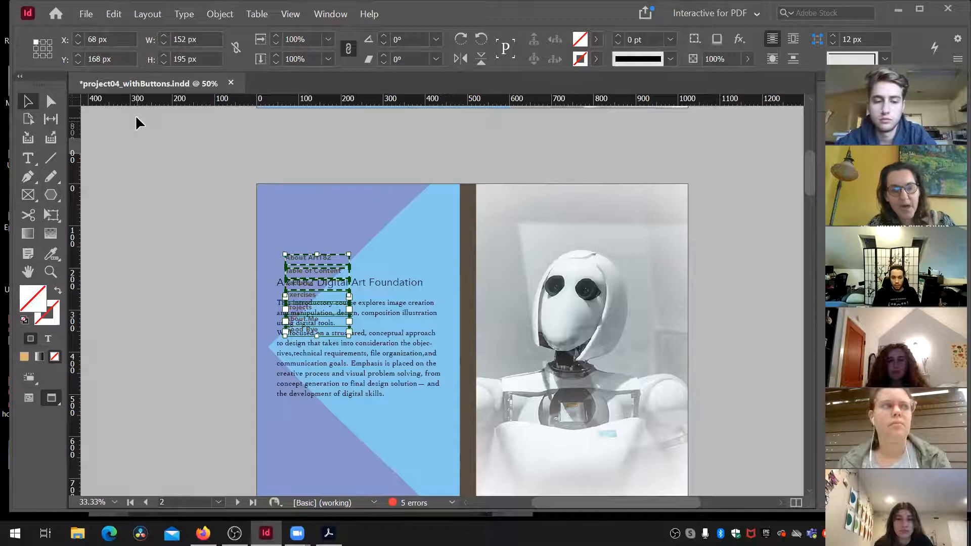
key(ctrl+z)
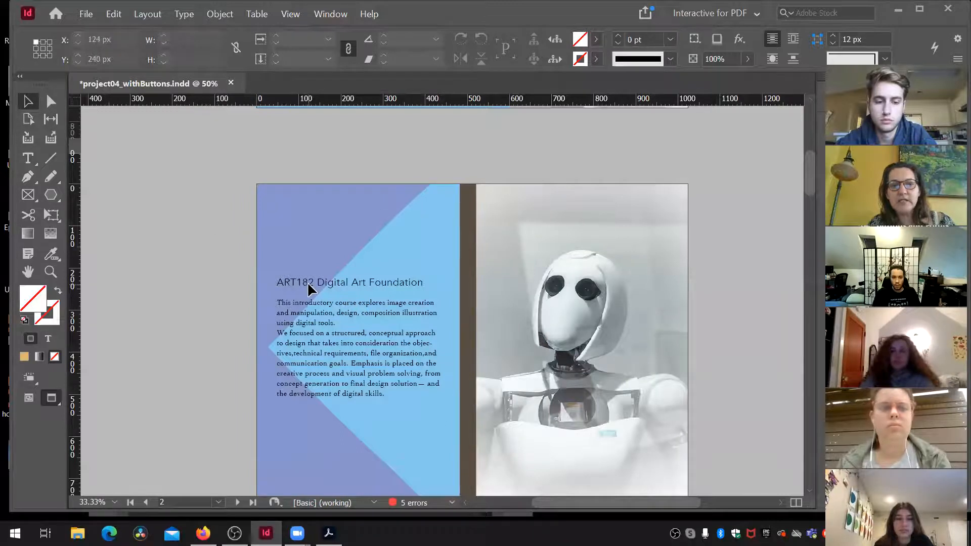
Move the ART182 Digital Art Foundation text frame on page 2 down to Y 368 px.
click(807, 161)
drag(690, 183, 691, 286)
click(396, 375)
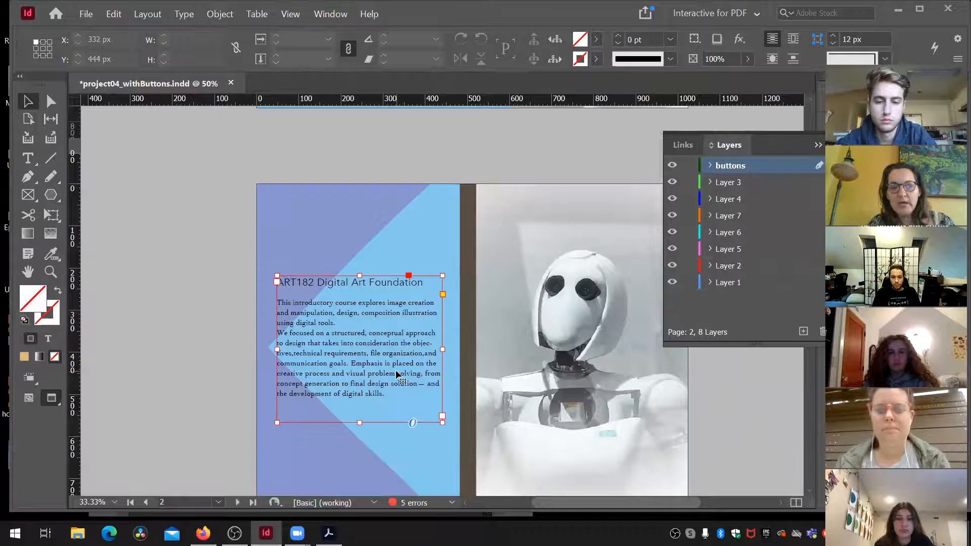
key(shift+Down)
key(shift+Down)
key(shift+Down)
key(shift+Down)
key(shift+Down)
key(shift+Down)
key(shift+Down)
key(shift+Down)
key(shift+Down)
key(shift+Down)
key(shift+Down)
key(shift+Down)
key(shift+Down)
key(shift+Down)
key(shift+Down)
key(shift+Down)
key(shift+Down)
key(shift+Up)
key(shift+Up)
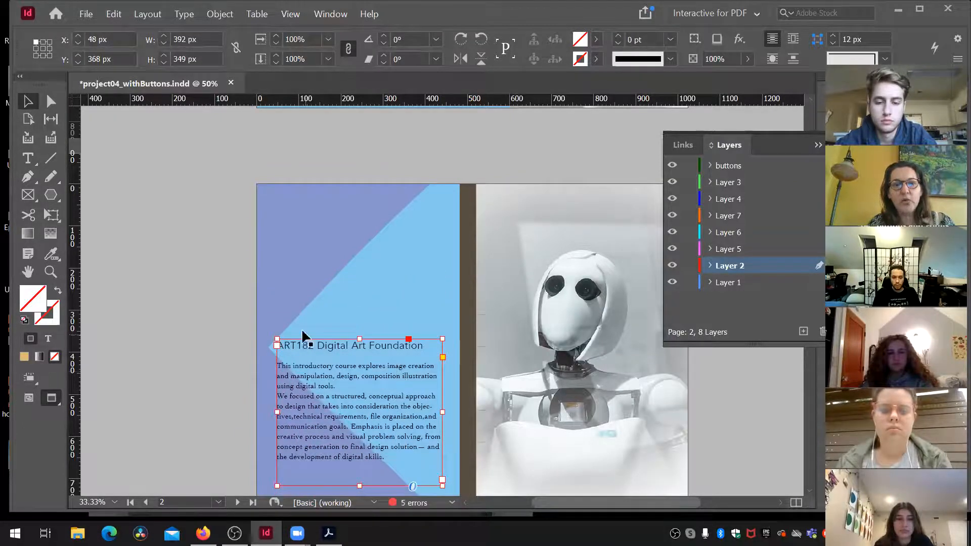
Paste the copied navigation buttons in place above the ART182 Digital Art Foundation text on page 2.
click(210, 282)
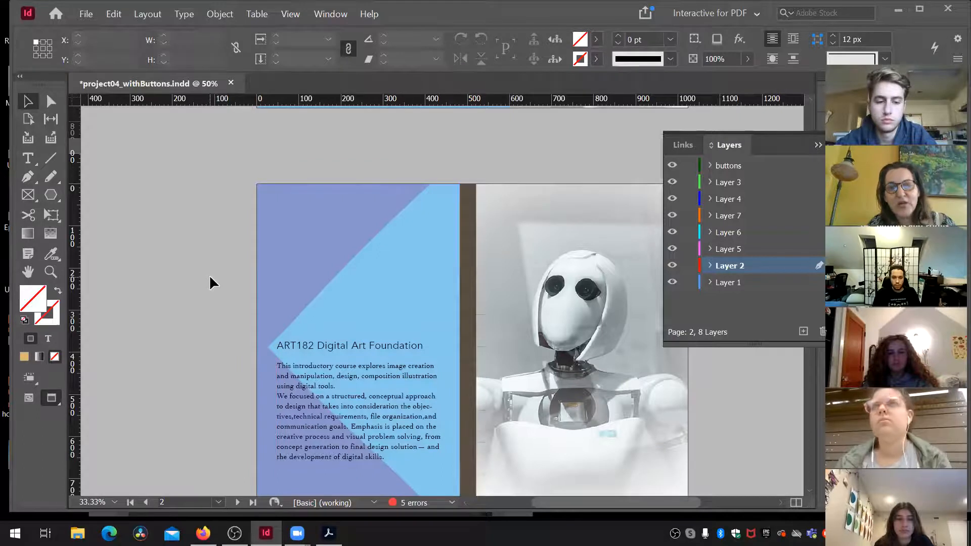
click(114, 15)
click(135, 112)
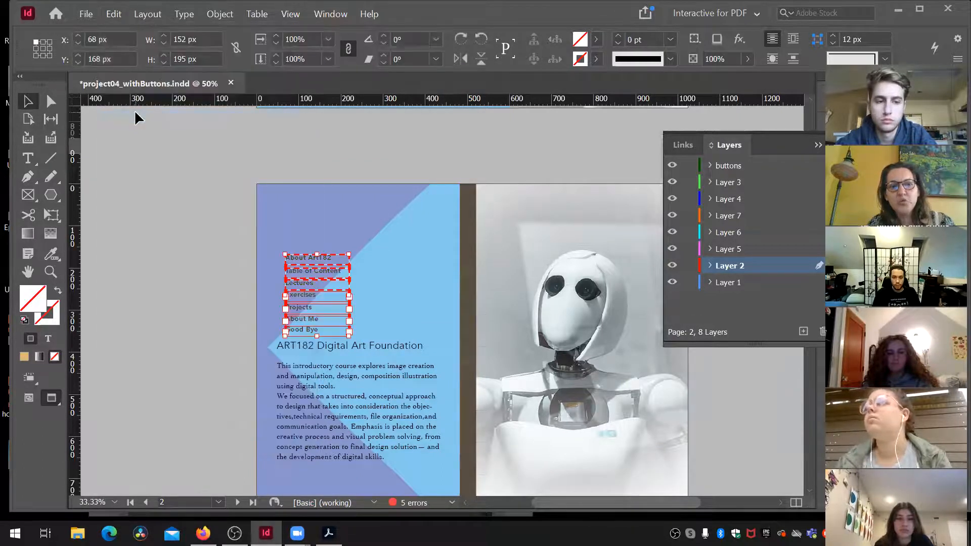
click(160, 215)
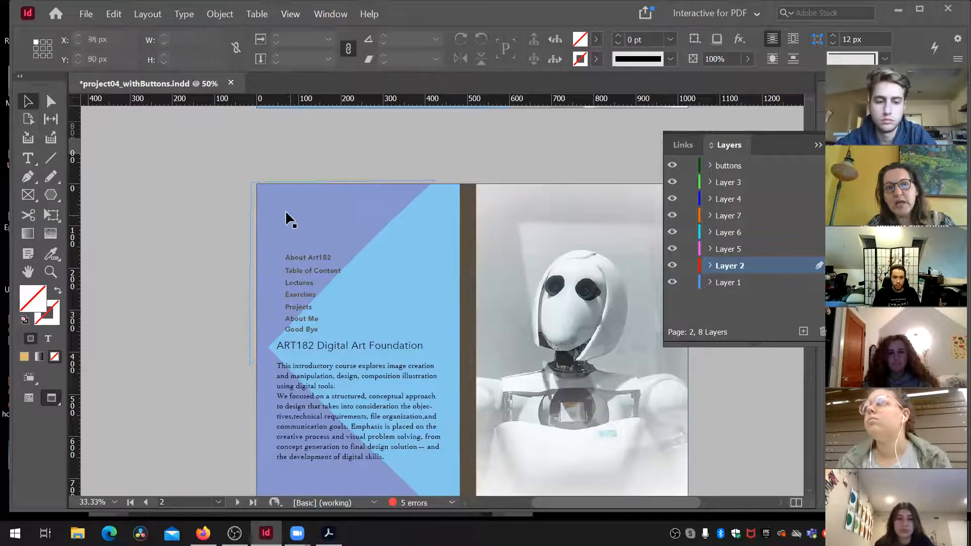
Copy the title frame with the author's name and the Robots Enthusiast line from the cover page.
scroll(276, 210, down, 3)
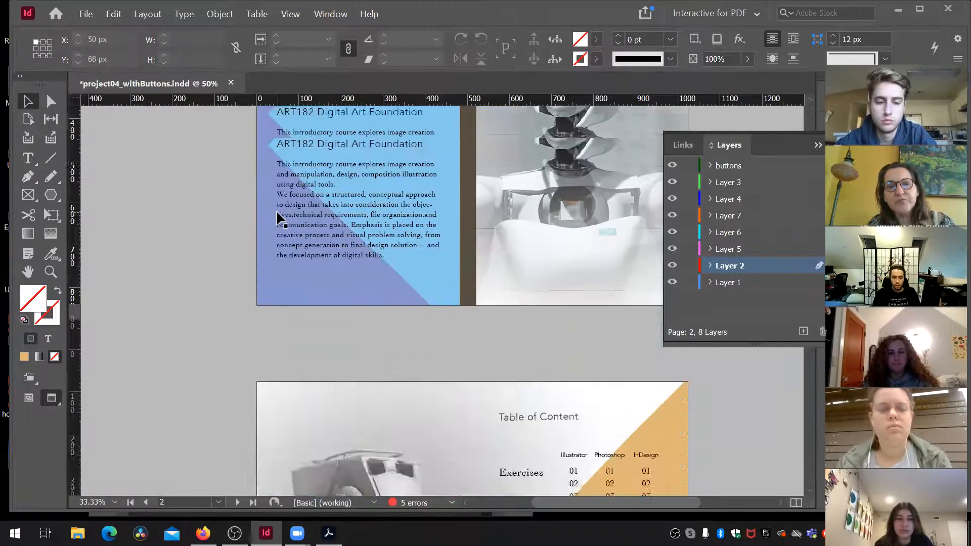
scroll(276, 211, up, 8)
scroll(276, 211, up, 2)
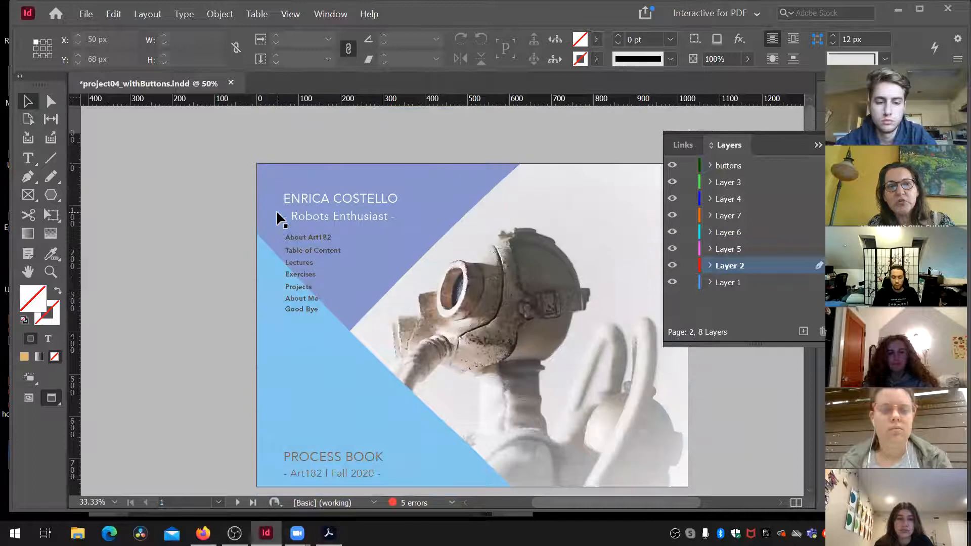
click(323, 201)
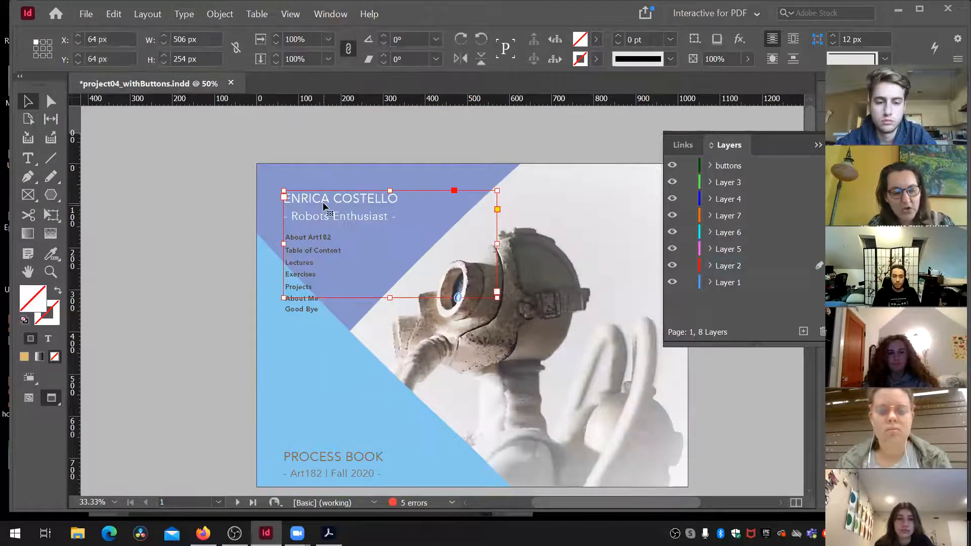
scroll(323, 201, down, 5)
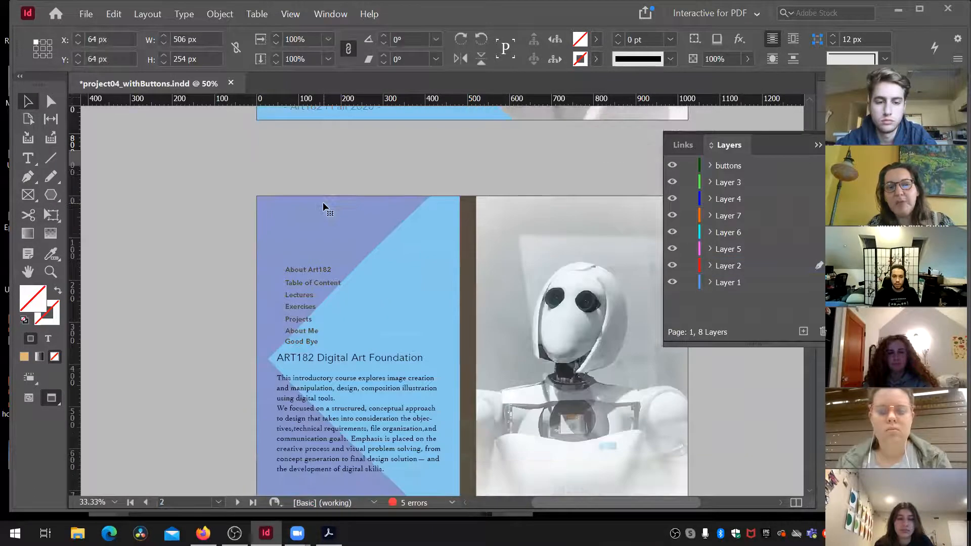
Position the ART182 Digital Art Foundation text frame on page 2 at X 68 px, Y 388 px.
click(329, 372)
key(shift+Right)
key(shift+Right)
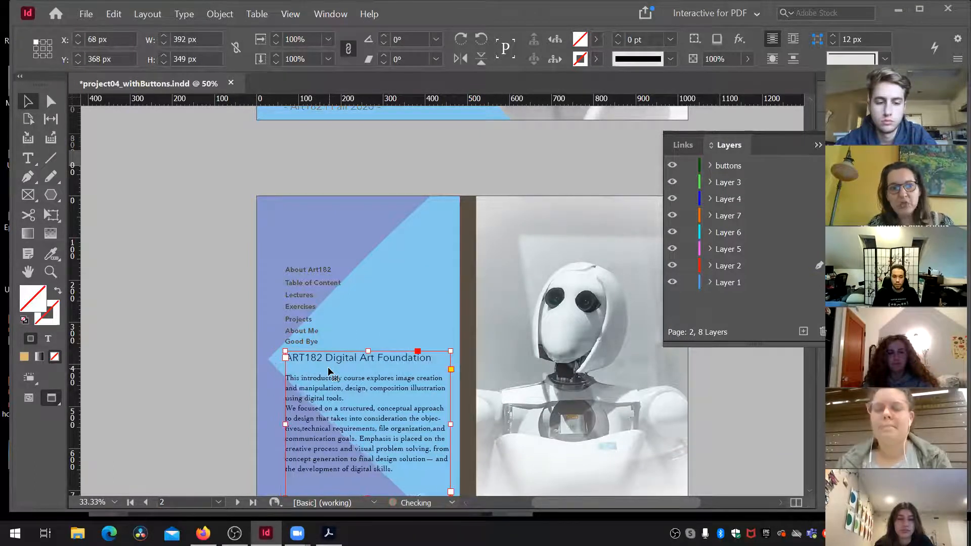
key(shift+Down)
key(shift+Down)
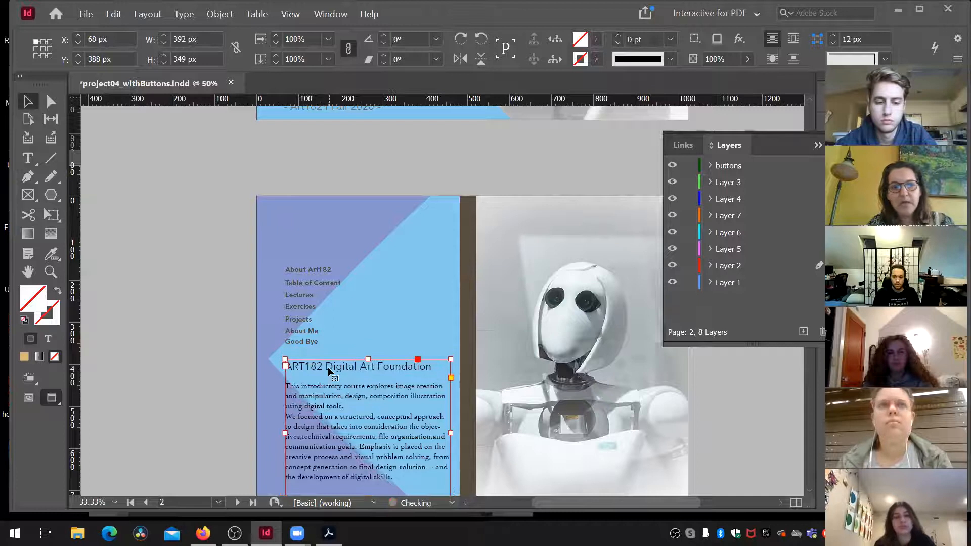
click(138, 272)
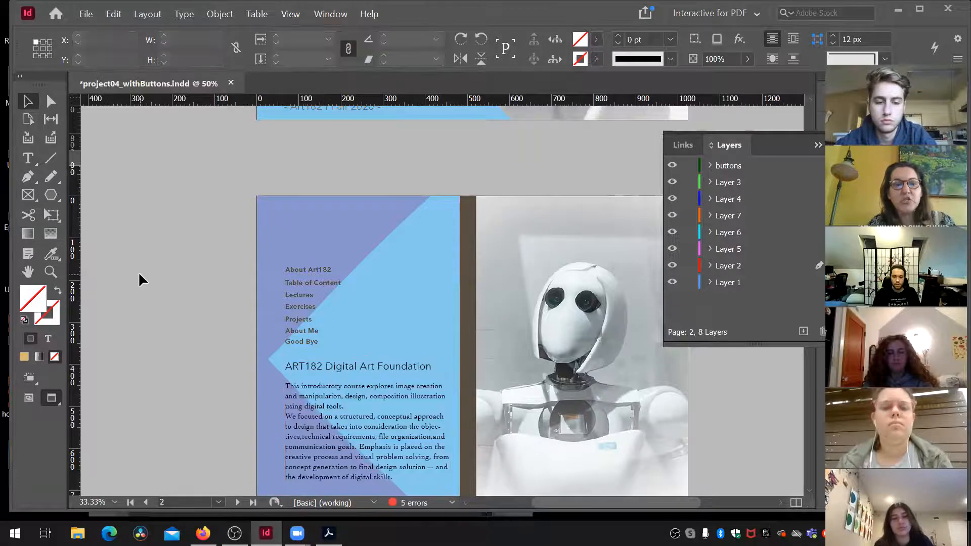
Paste the copied title frame in place on page 2 and shrink it to about 448 by 90 px.
click(122, 14)
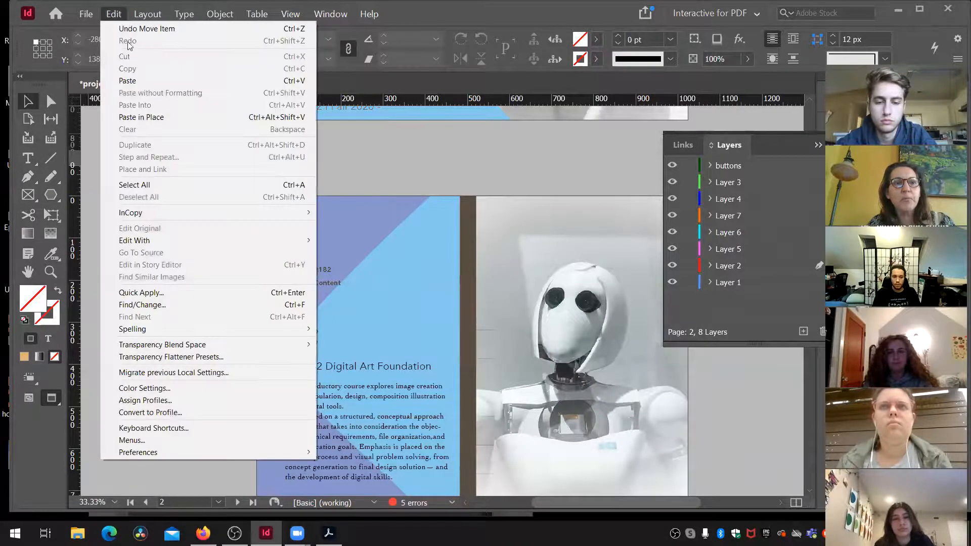
click(147, 117)
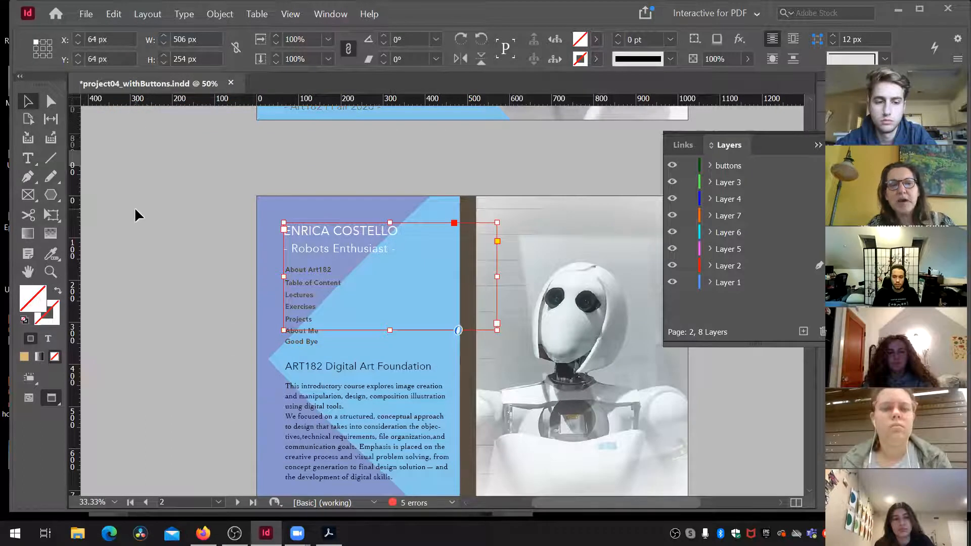
drag(496, 329, 472, 260)
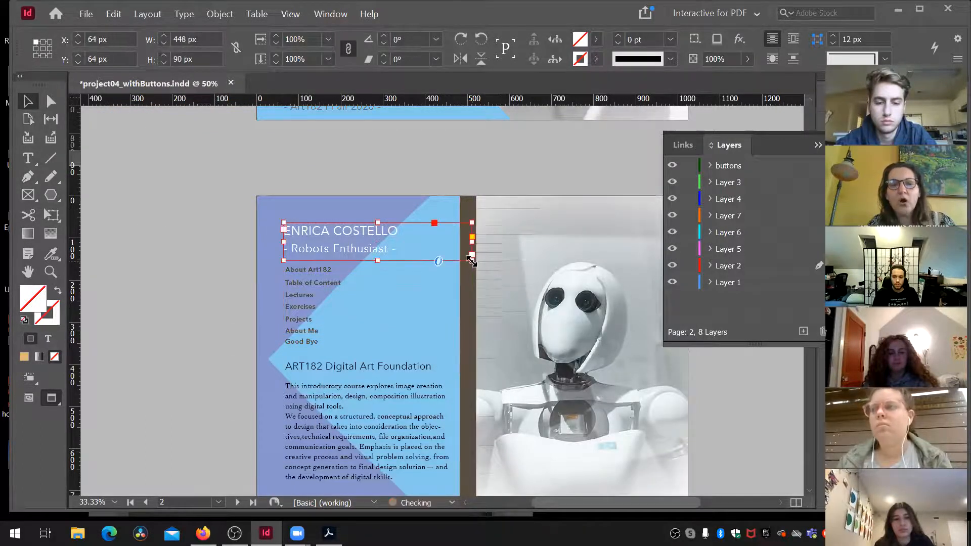
click(214, 234)
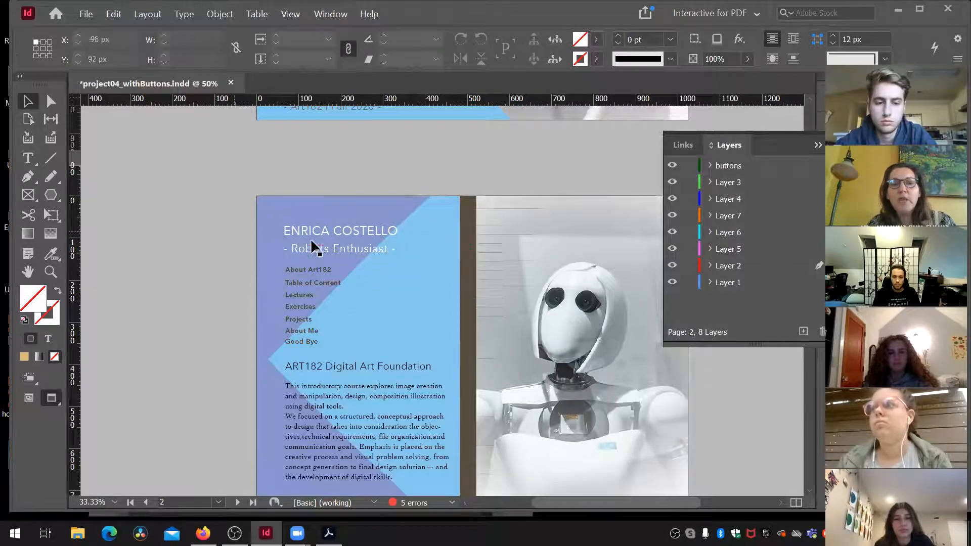
click(366, 245)
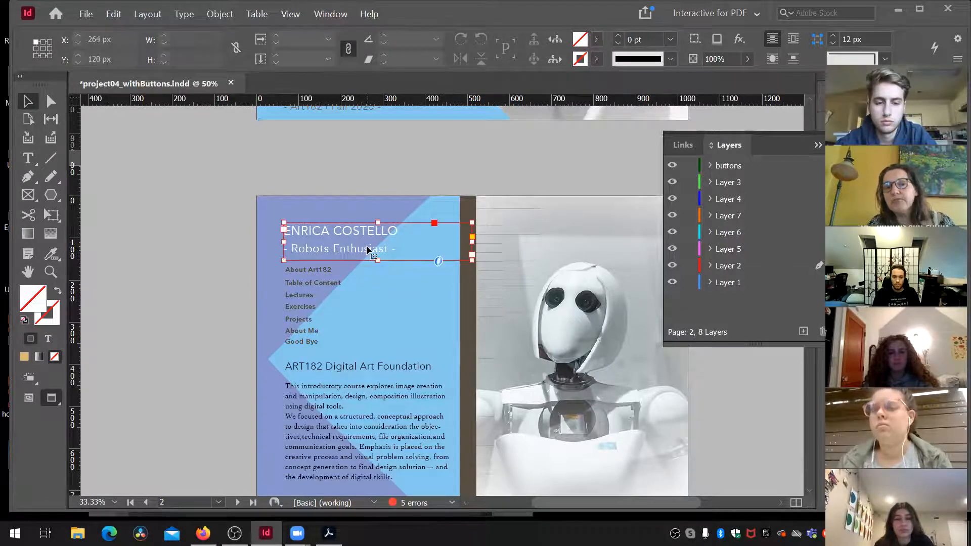
click(231, 244)
Compare the title and navigation layout across the cover, page 2 and the Table of Content page.
scroll(232, 244, up, 6)
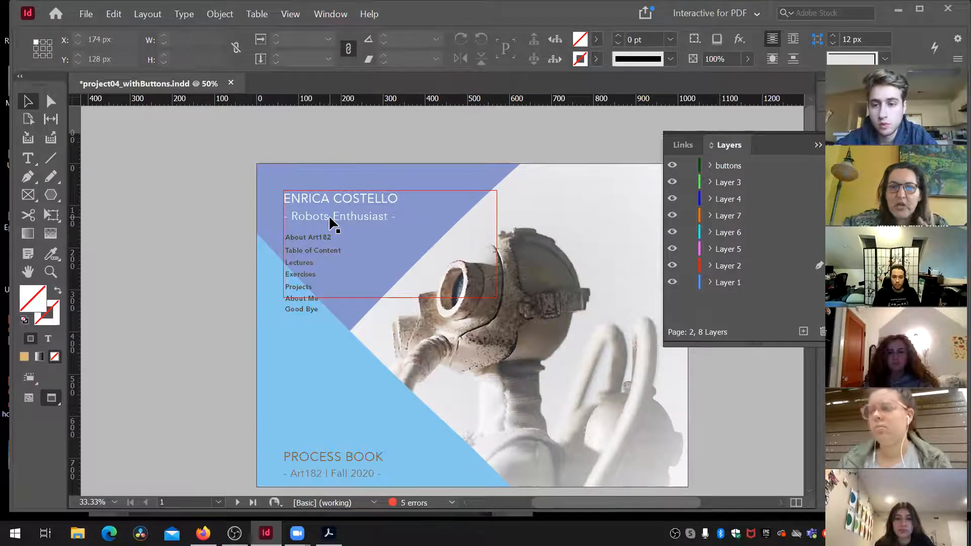
scroll(329, 215, down, 6)
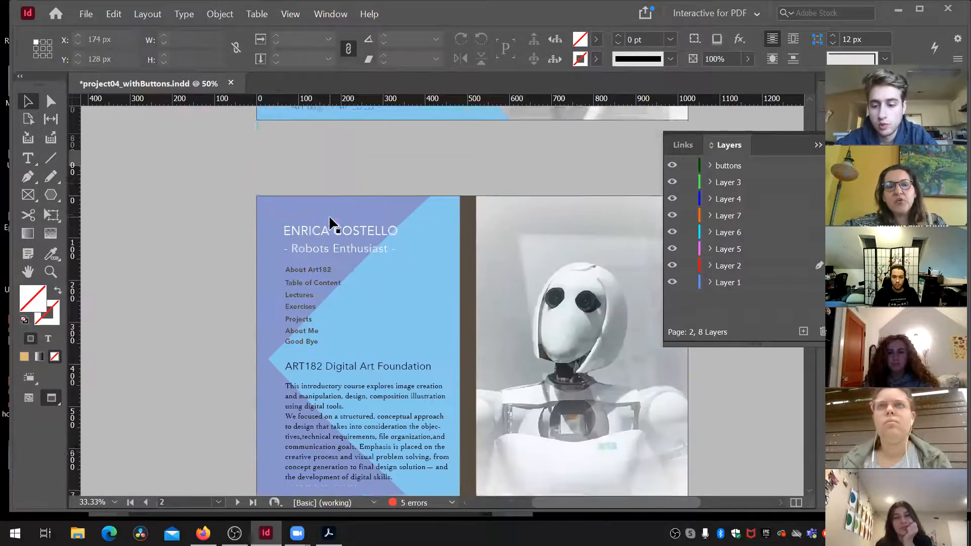
scroll(329, 215, down, 8)
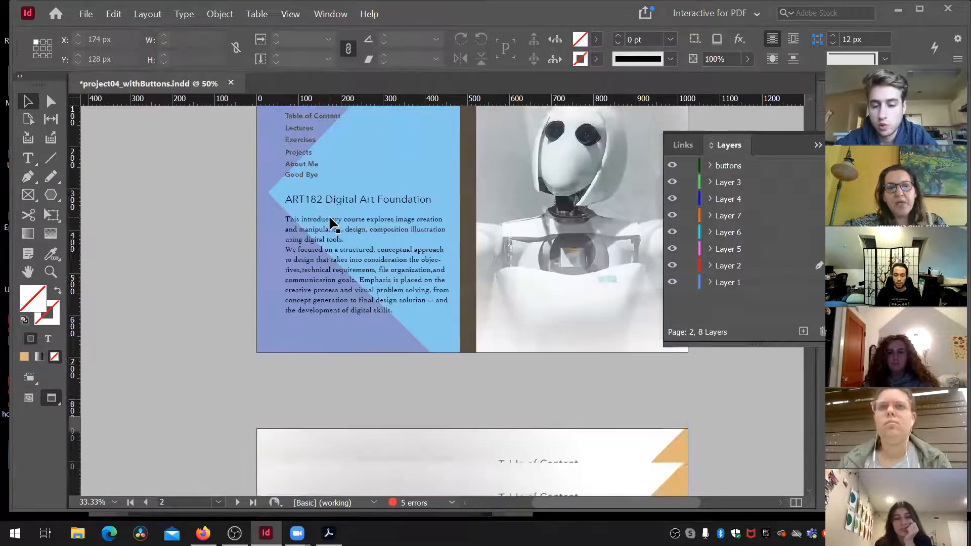
scroll(329, 223, down, 1)
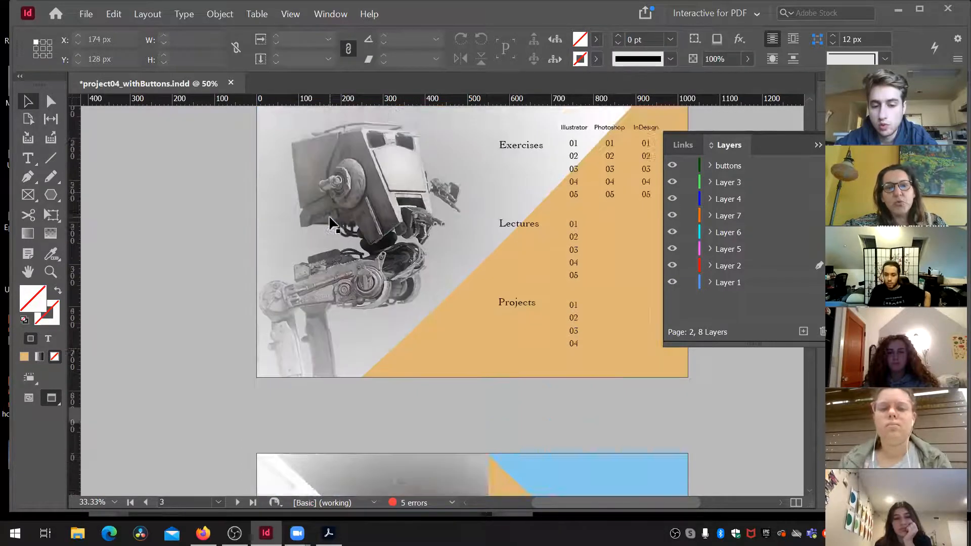
scroll(330, 222, up, 2)
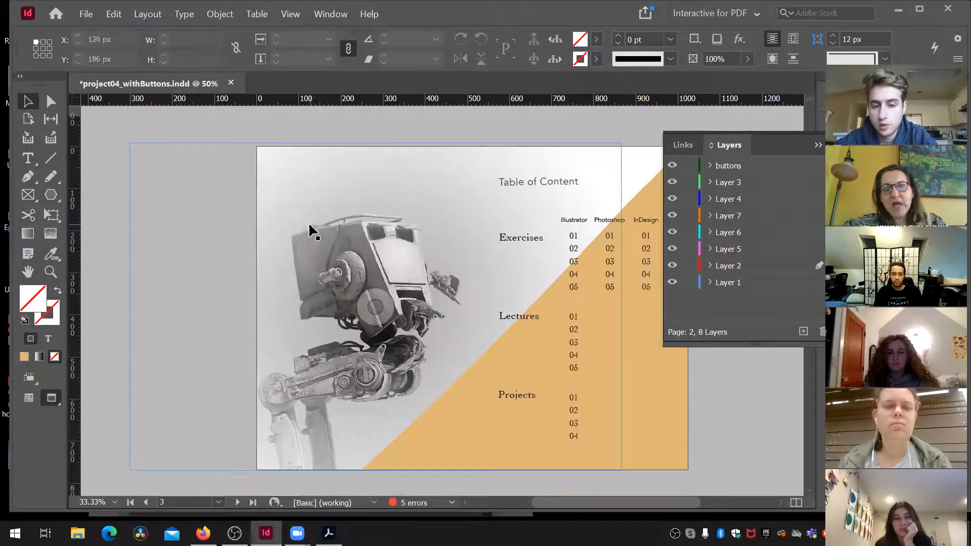
scroll(411, 263, up, 9)
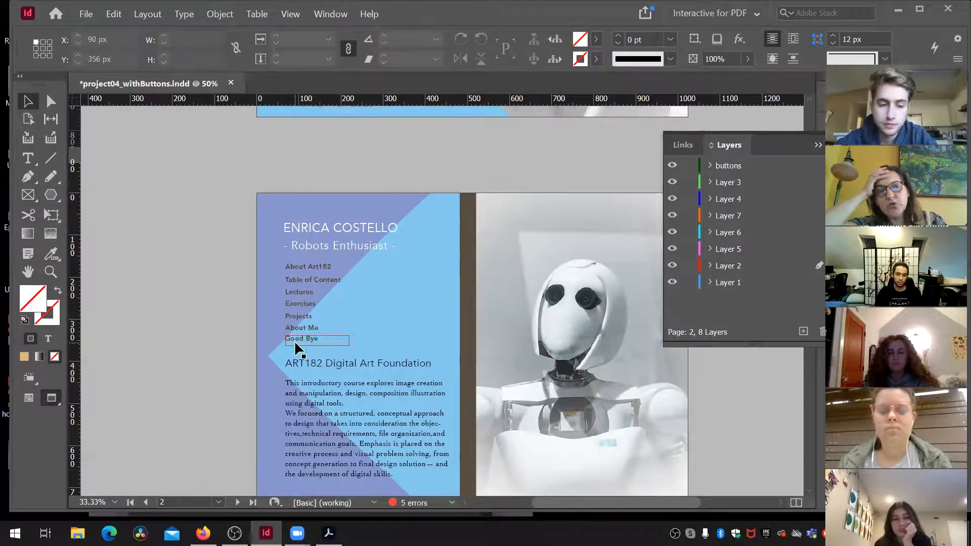
scroll(295, 341, up, 8)
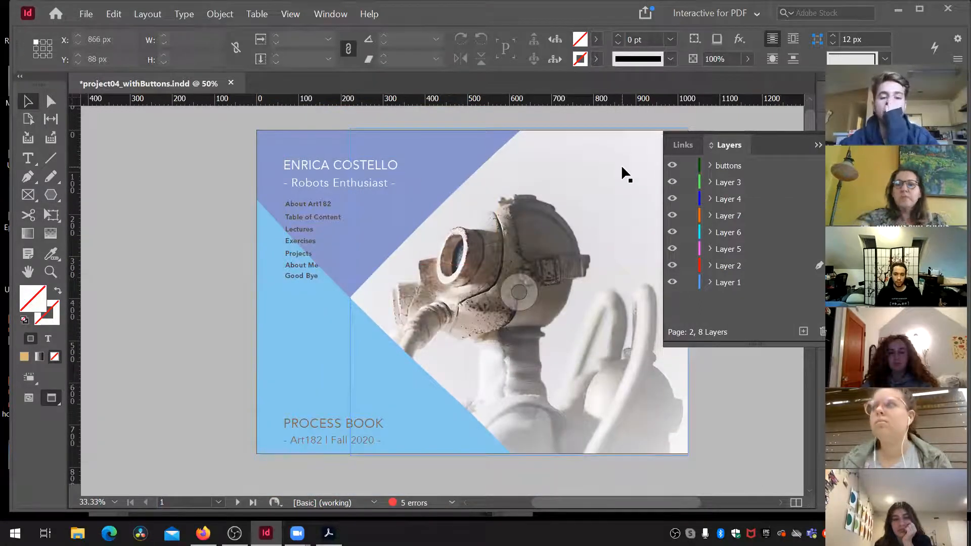
Line up the About Art182, Table of Content, Lectures and Exercises buttons in a row beside the title on the cover page.
click(813, 141)
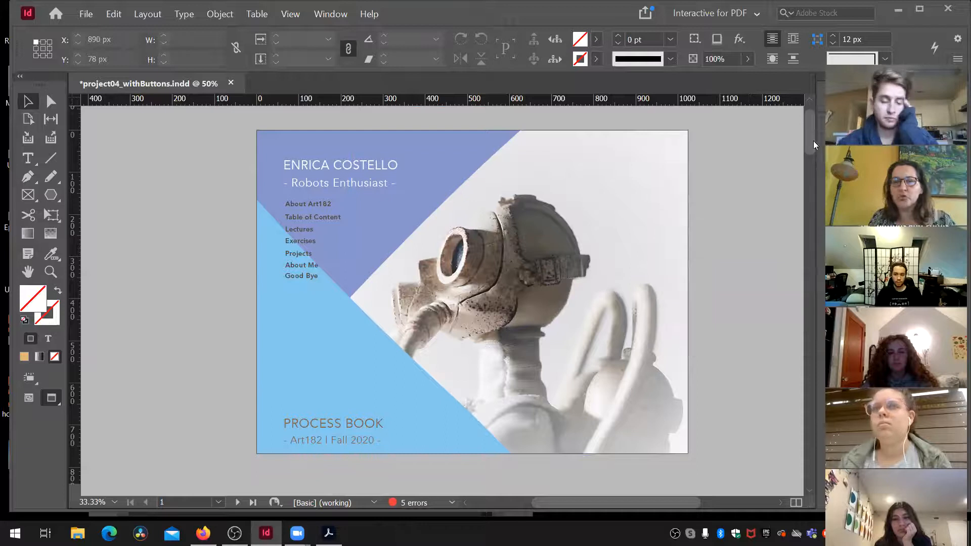
drag(325, 211, 512, 164)
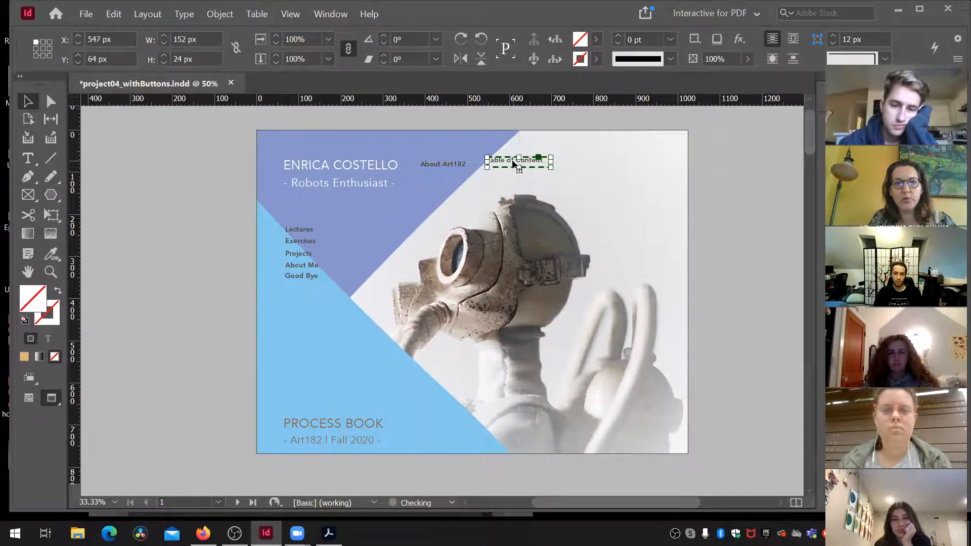
key(Down)
key(Down)
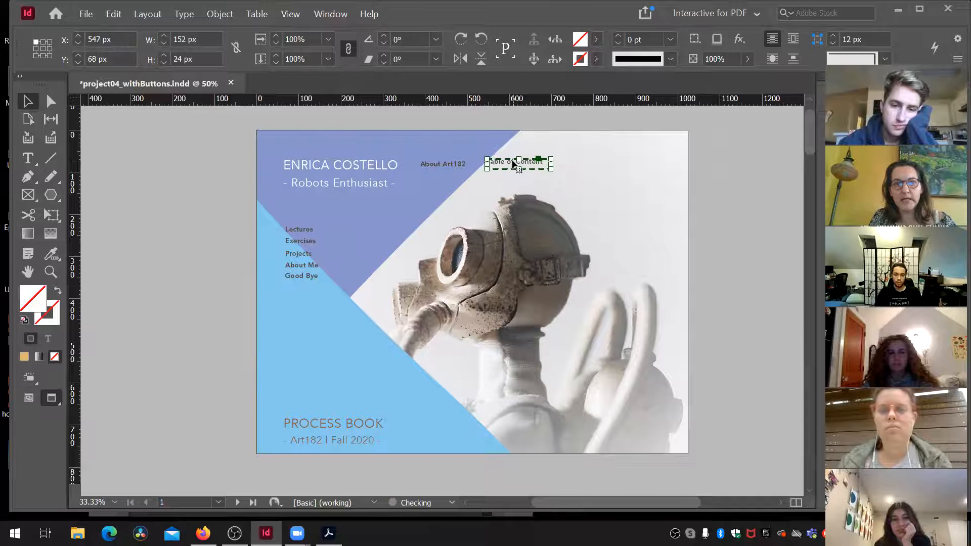
drag(512, 165, 640, 160)
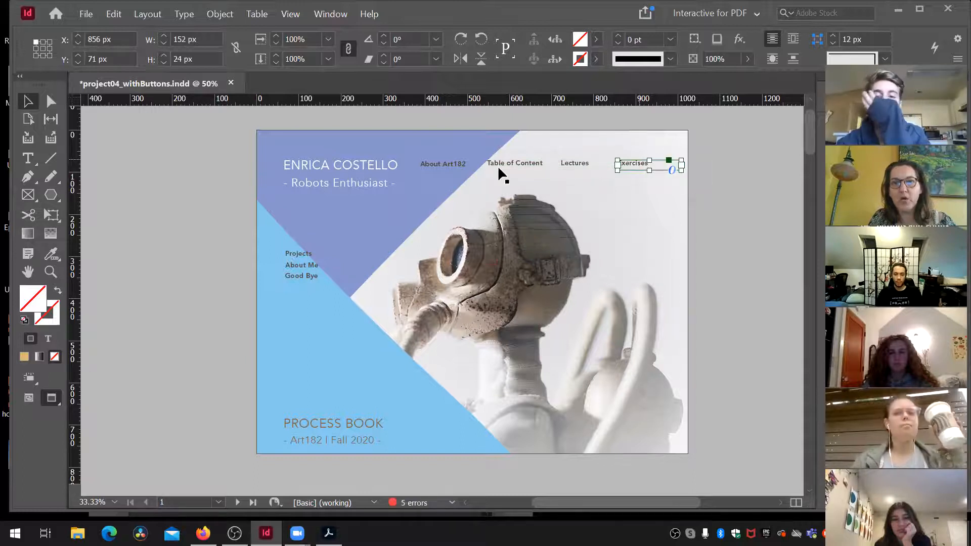
Place the Projects, About Me and Good Bye buttons in a second row beneath About Art182, Table of Content and Lectures.
drag(305, 253, 442, 175)
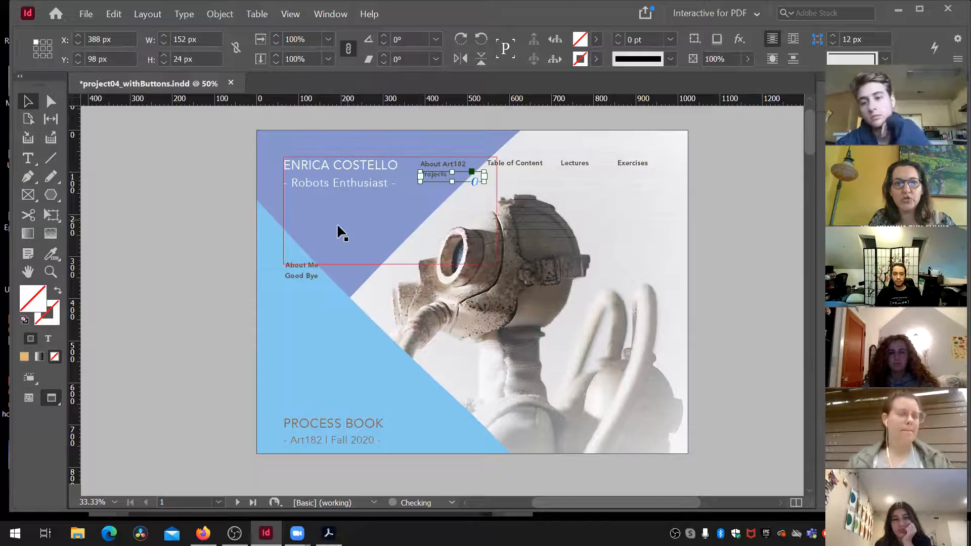
drag(312, 266, 512, 175)
drag(309, 276, 583, 174)
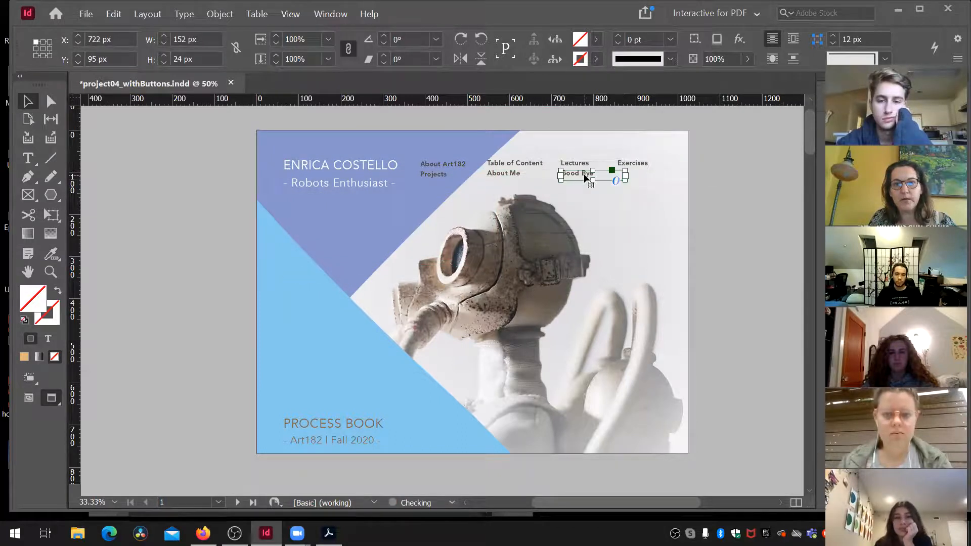
click(725, 197)
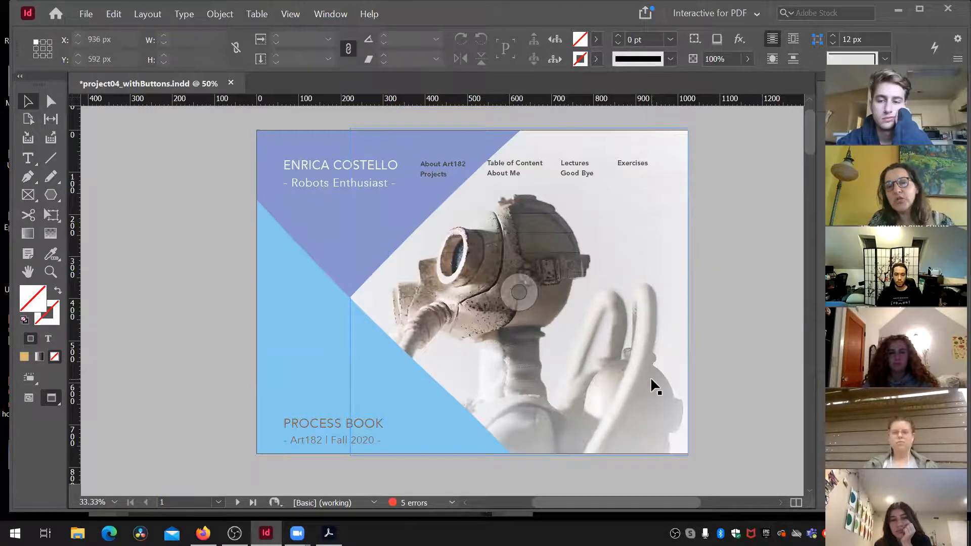
mouse_move(809, 138)
mouse_down()
mouse_move(809, 169)
mouse_move(800, 137)
mouse_up()
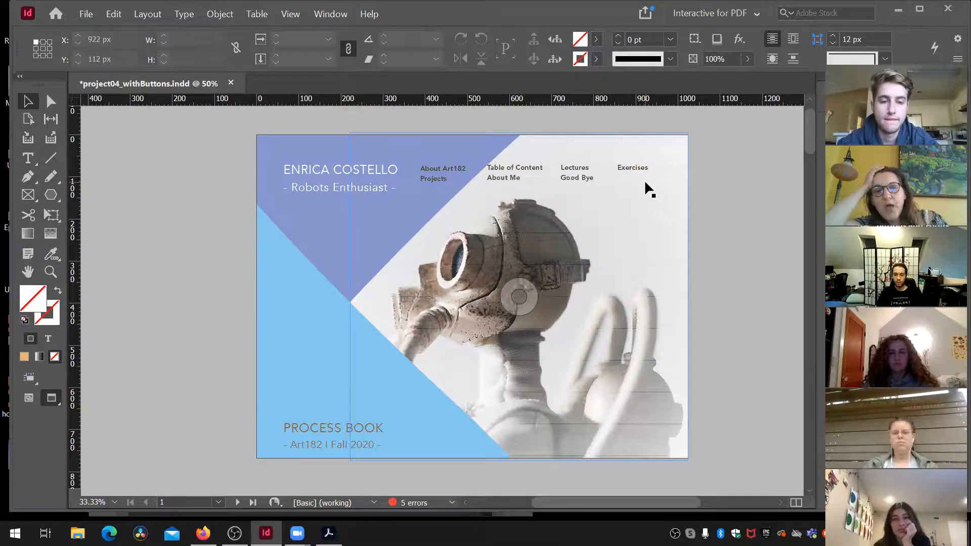
click(438, 173)
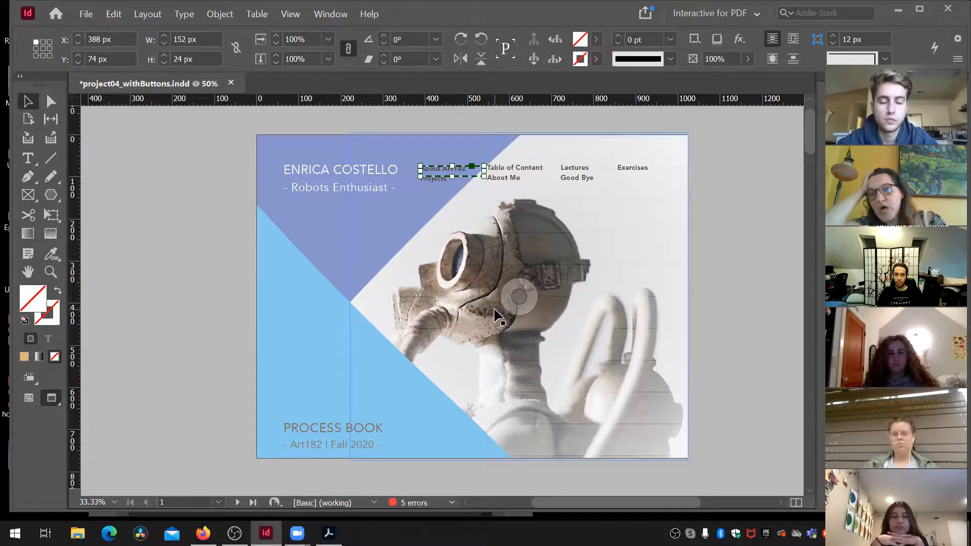
click(695, 285)
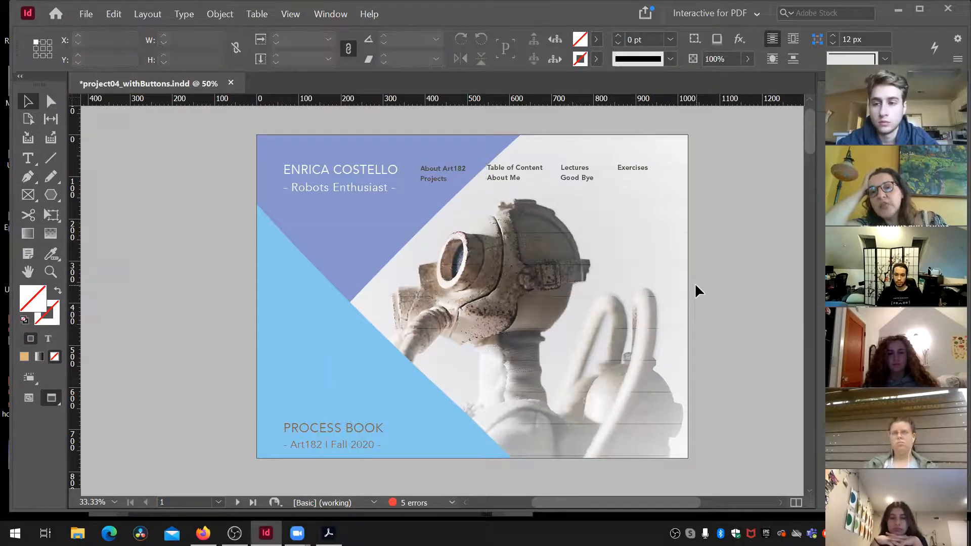
Compare the Normal and Rollover appearances of the About Art182 button and preview its Rollover state on the cover page.
click(434, 170)
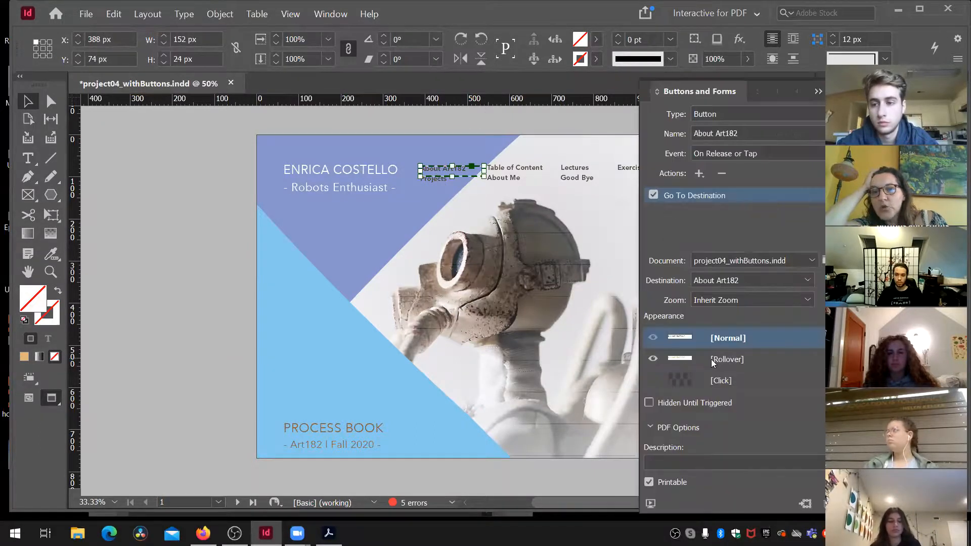
click(711, 359)
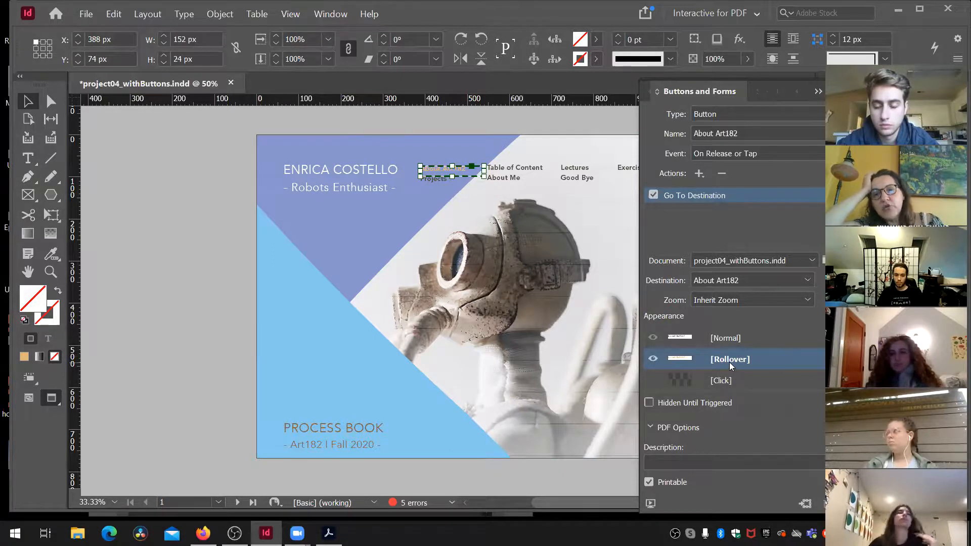
click(745, 338)
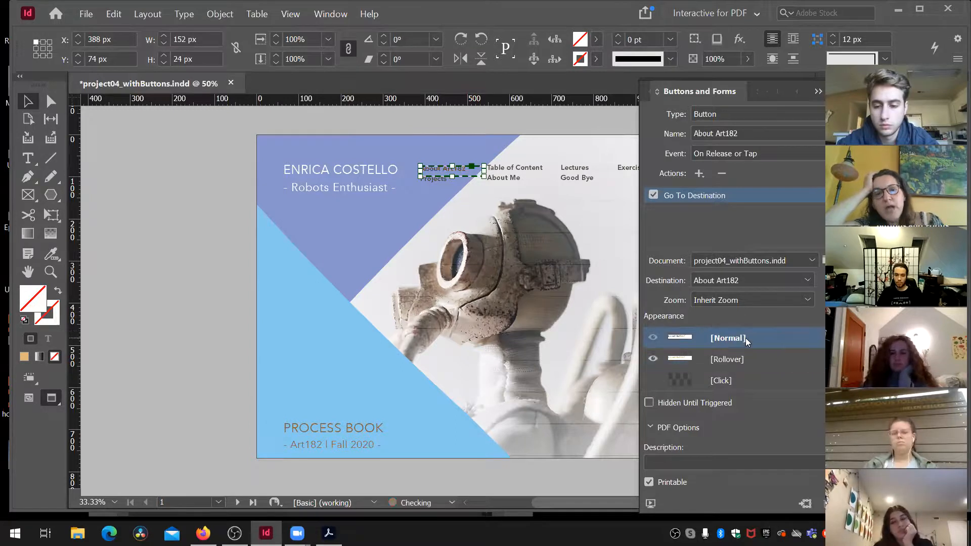
click(747, 358)
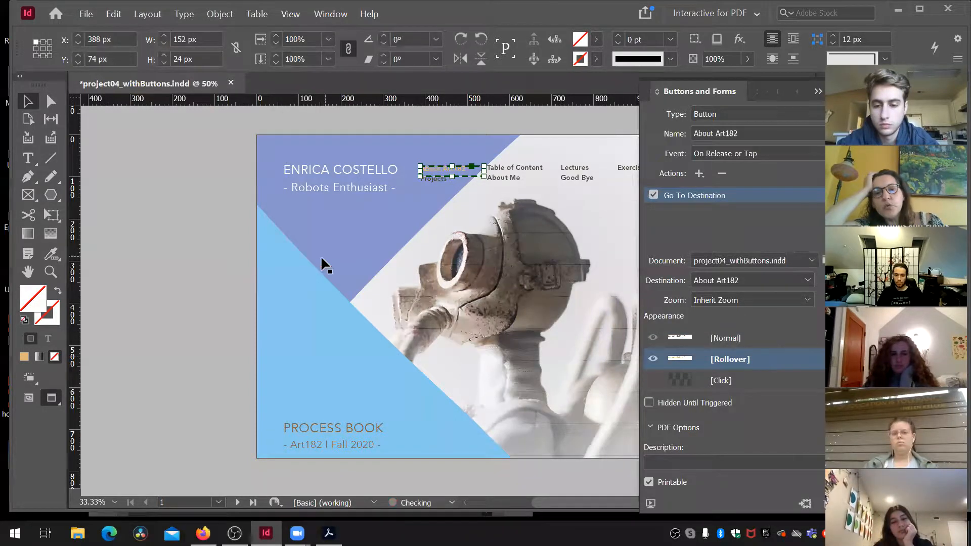
click(209, 268)
scroll(209, 268, down, 3)
scroll(209, 266, up, 3)
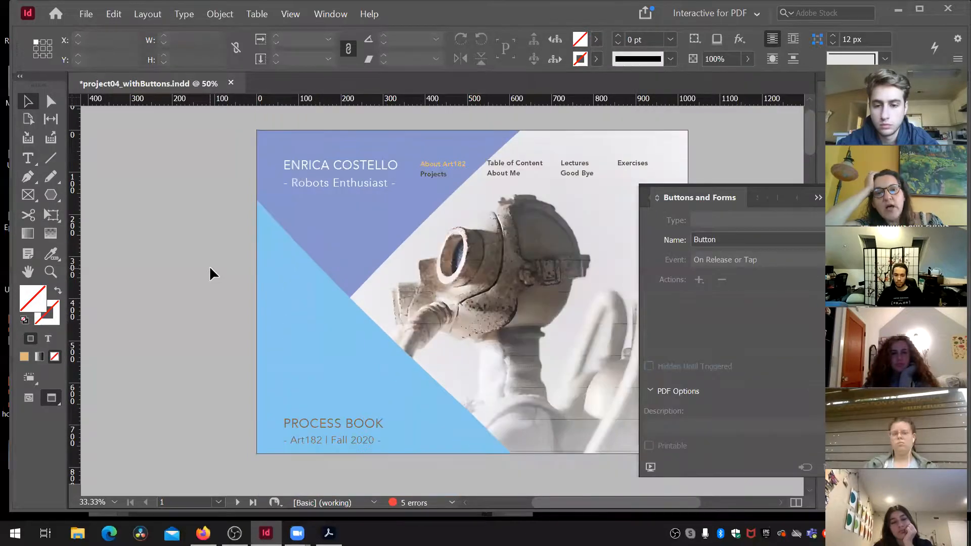
Switch the About Art182 button back to its Normal appearance and close the button settings.
click(443, 163)
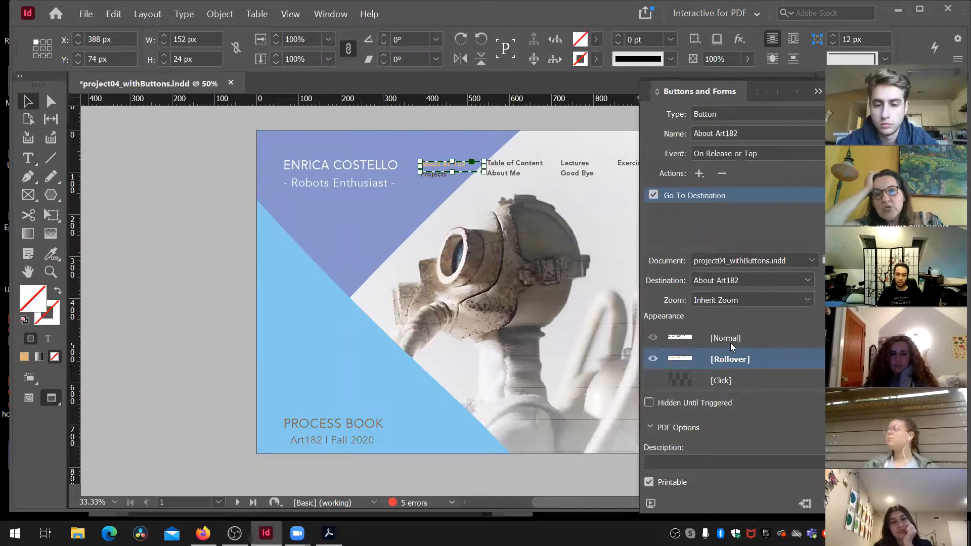
click(736, 345)
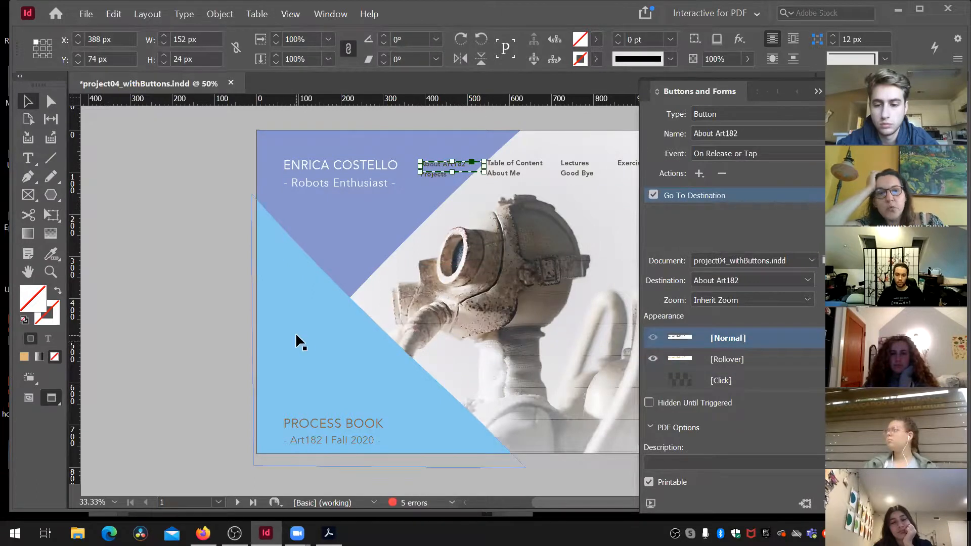
click(212, 309)
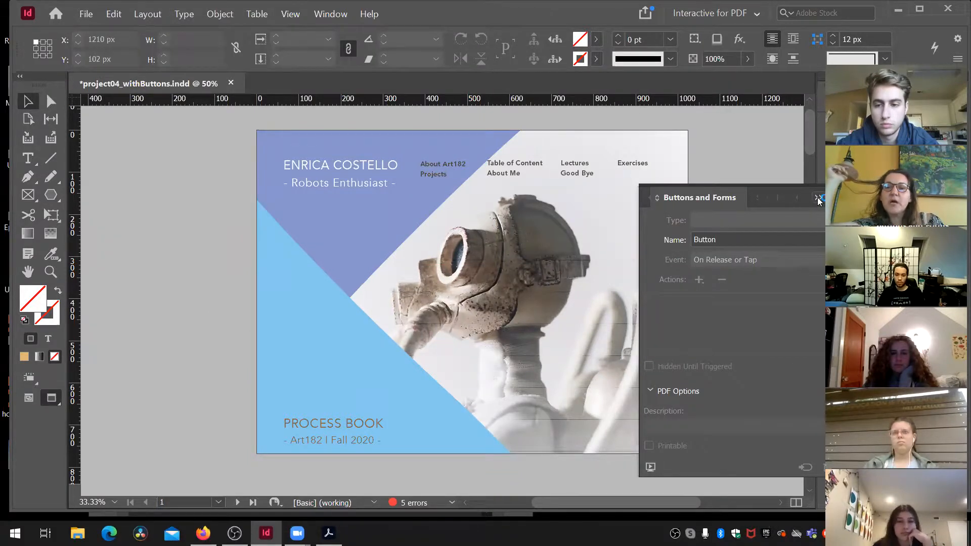
click(818, 198)
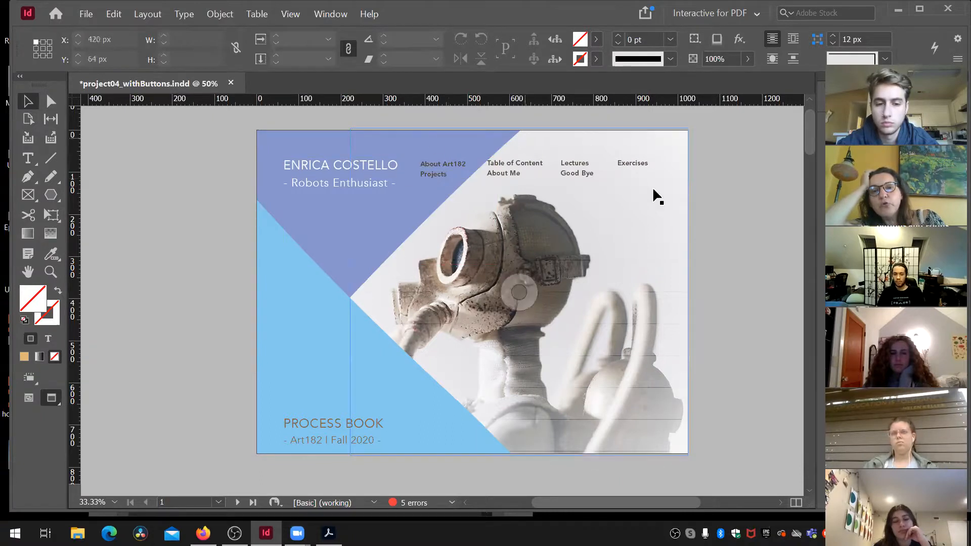
Select the robot image frame on the cover page.
click(524, 198)
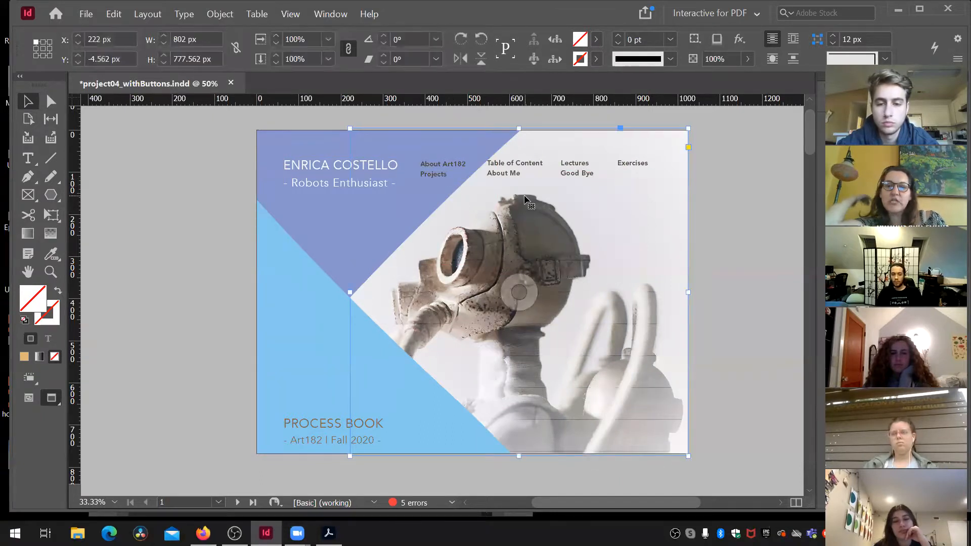